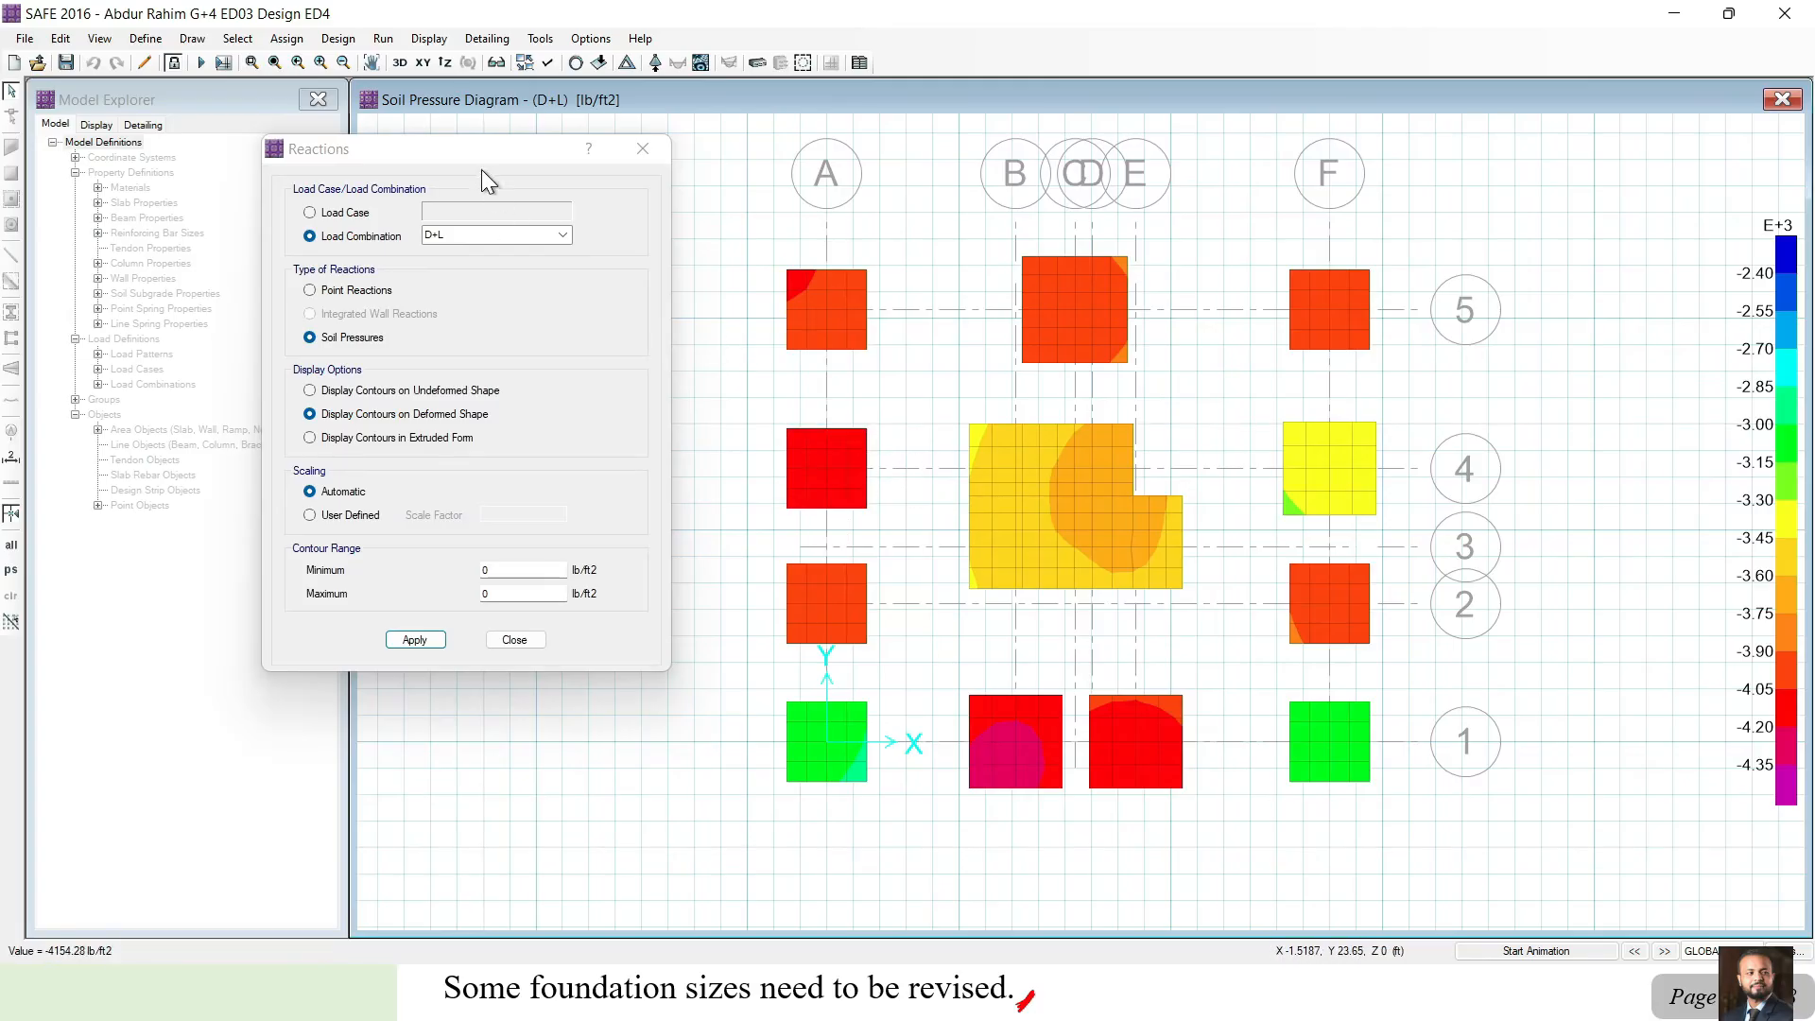
# Unlock the model for editing, accepting deletion of the analysis and design results.
pyautogui.moveTo(479, 155); pyautogui.dragTo(484, 161)
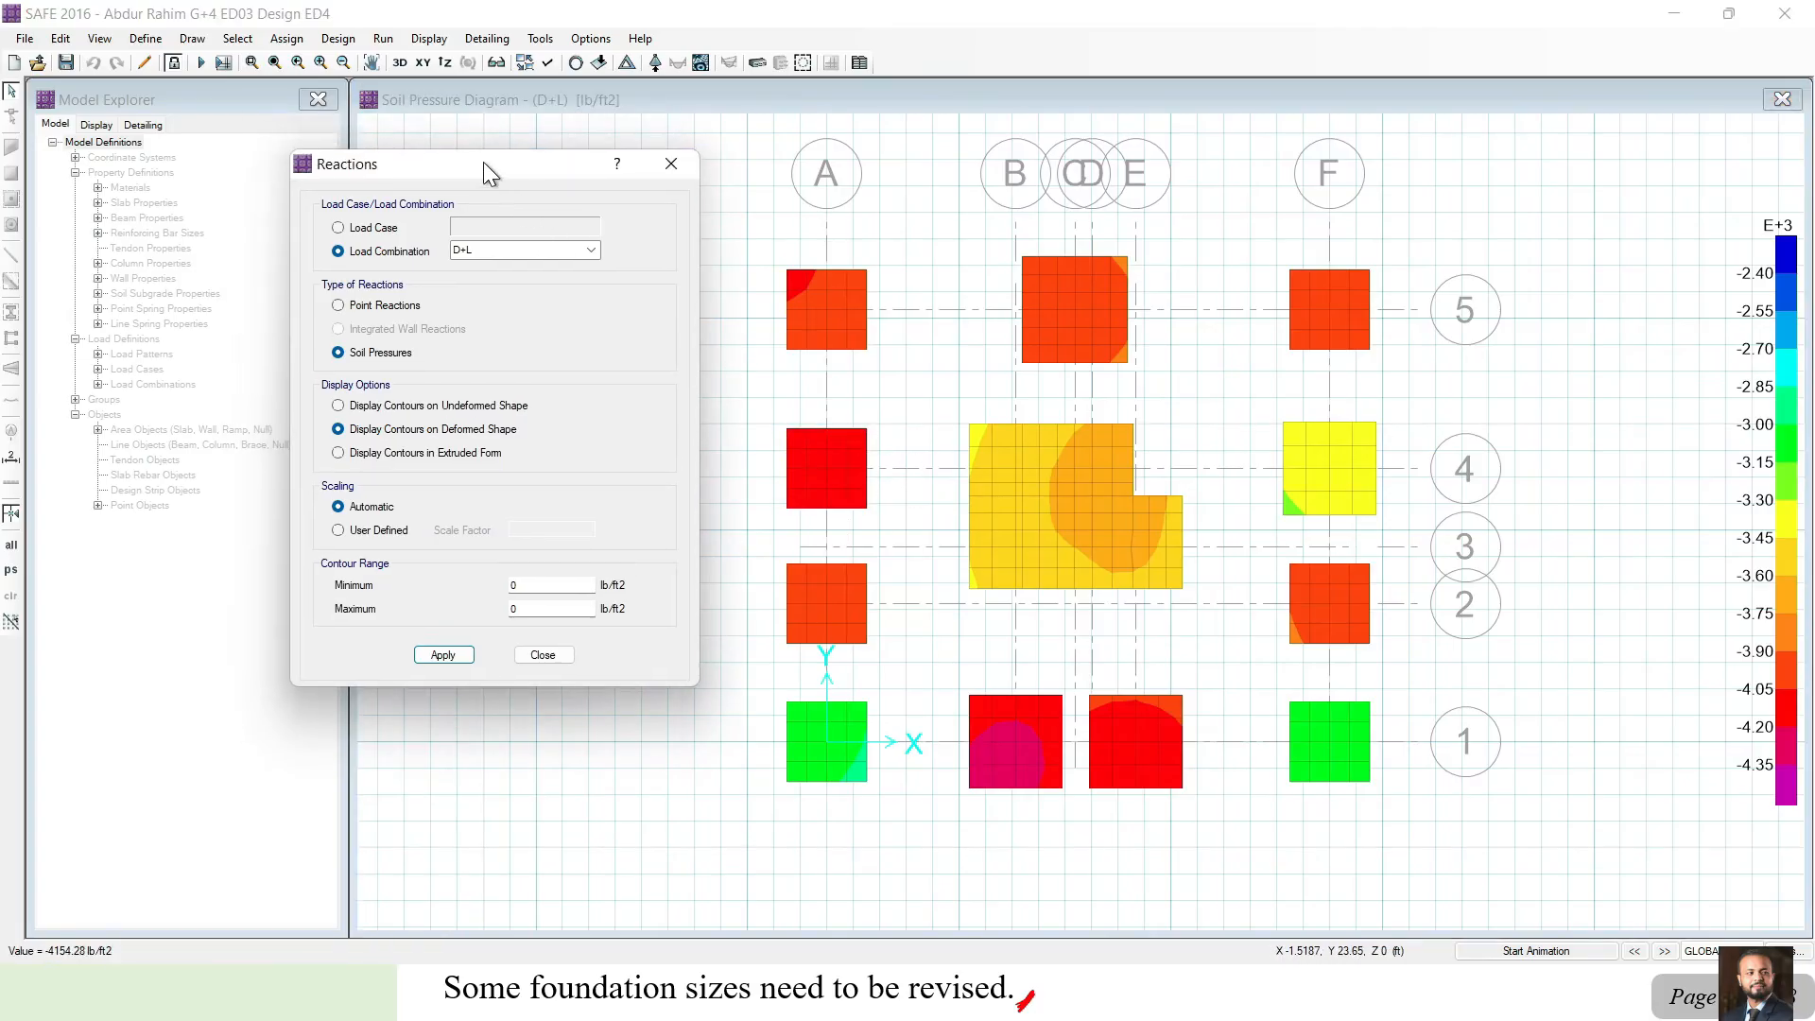
pyautogui.click(175, 64)
pyautogui.click(173, 66)
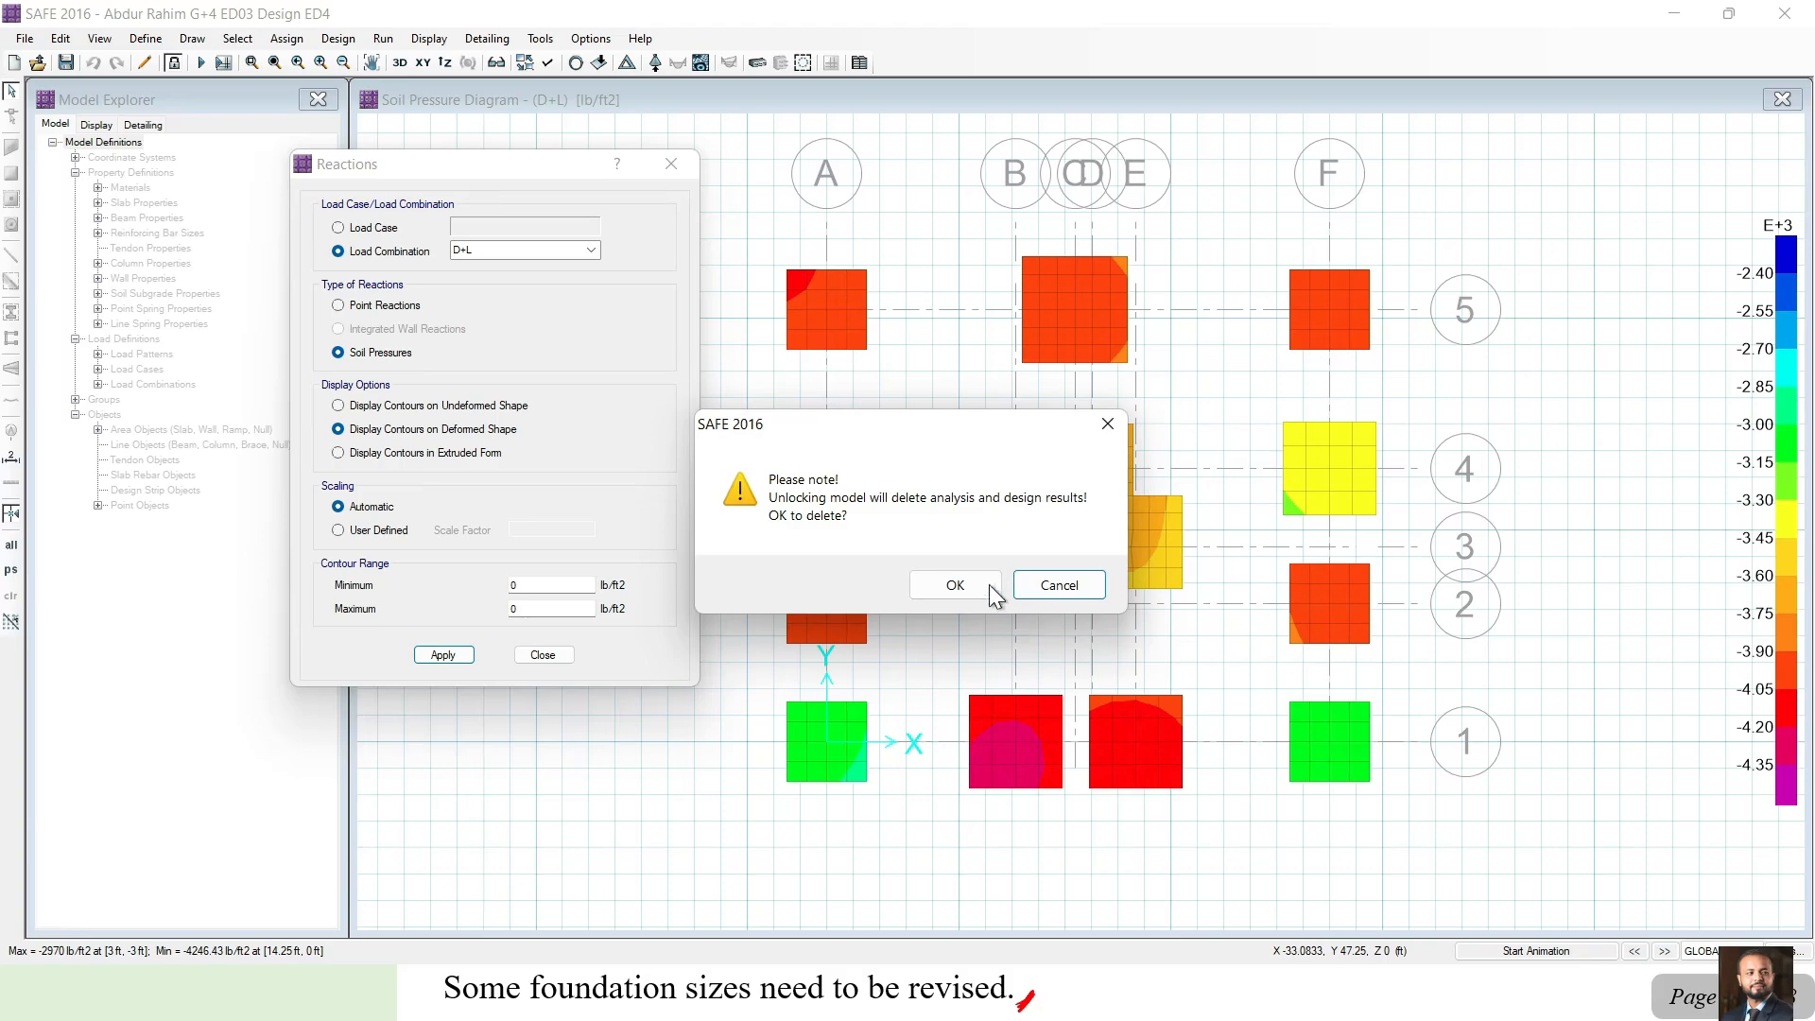
pyautogui.click(964, 583)
# Select three edges of the footing at grid A-4.
pyautogui.click(866, 480)
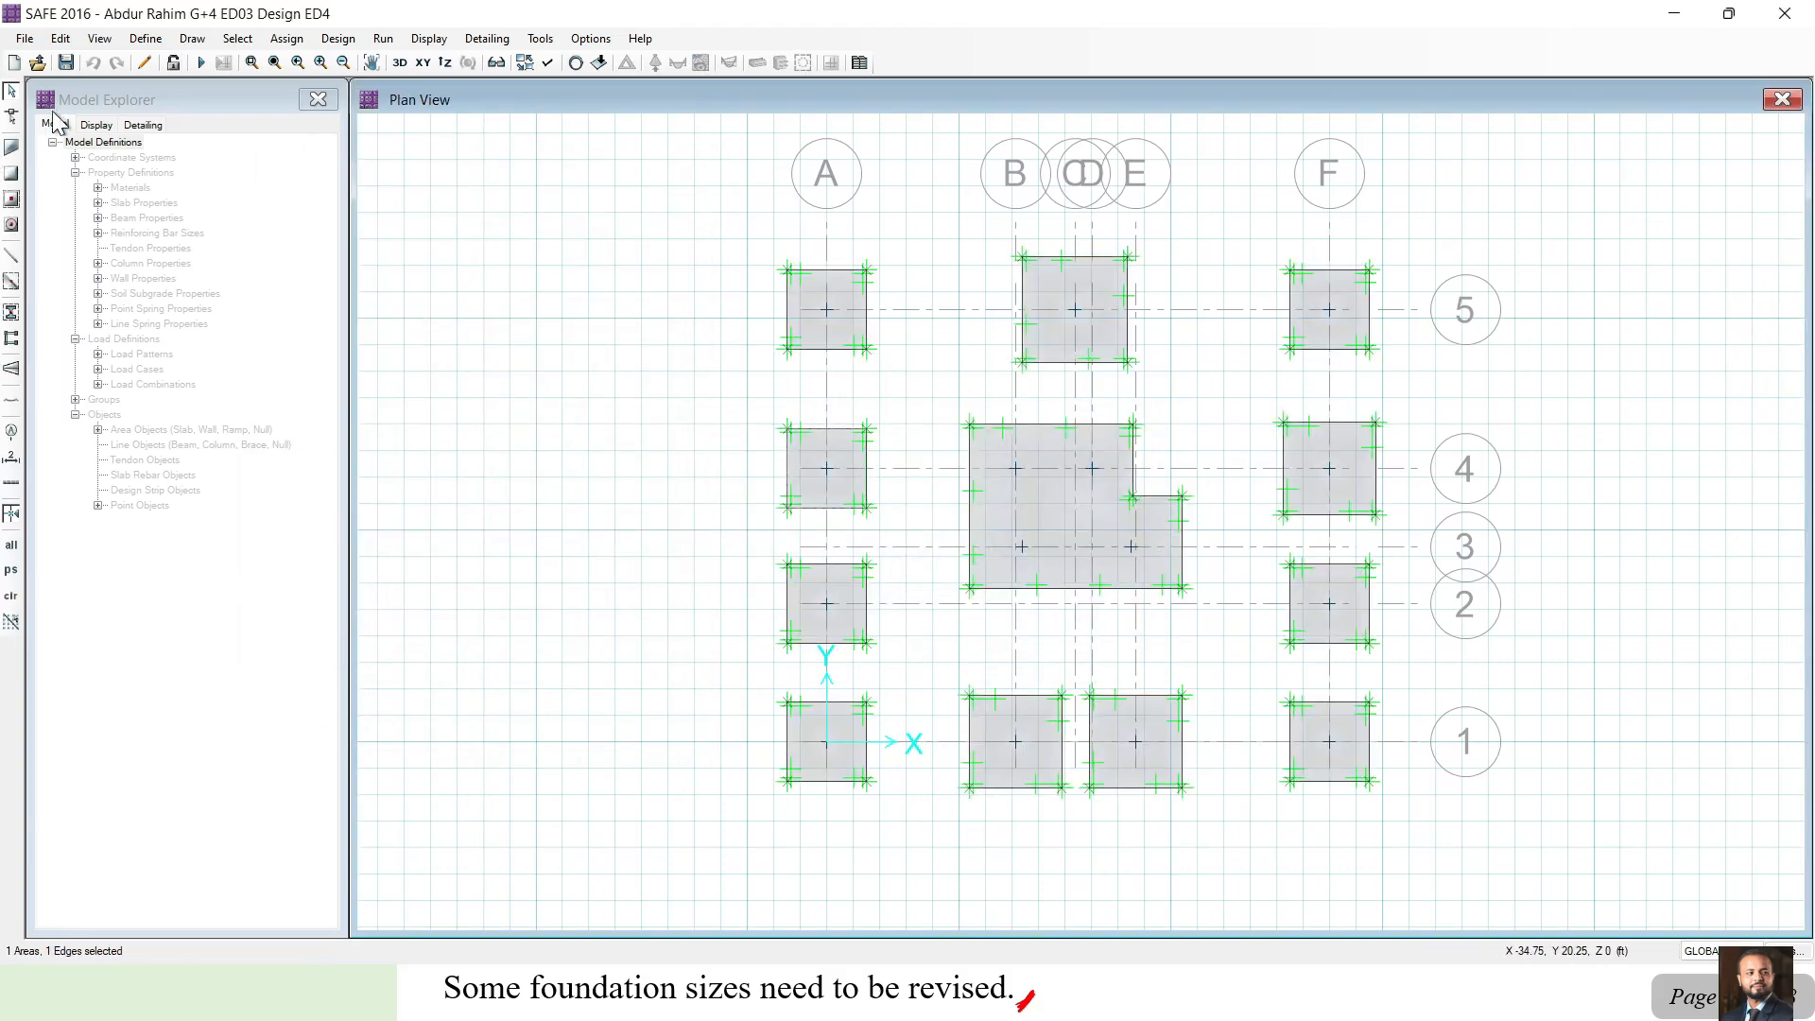
pyautogui.scroll(3, 879, 478)
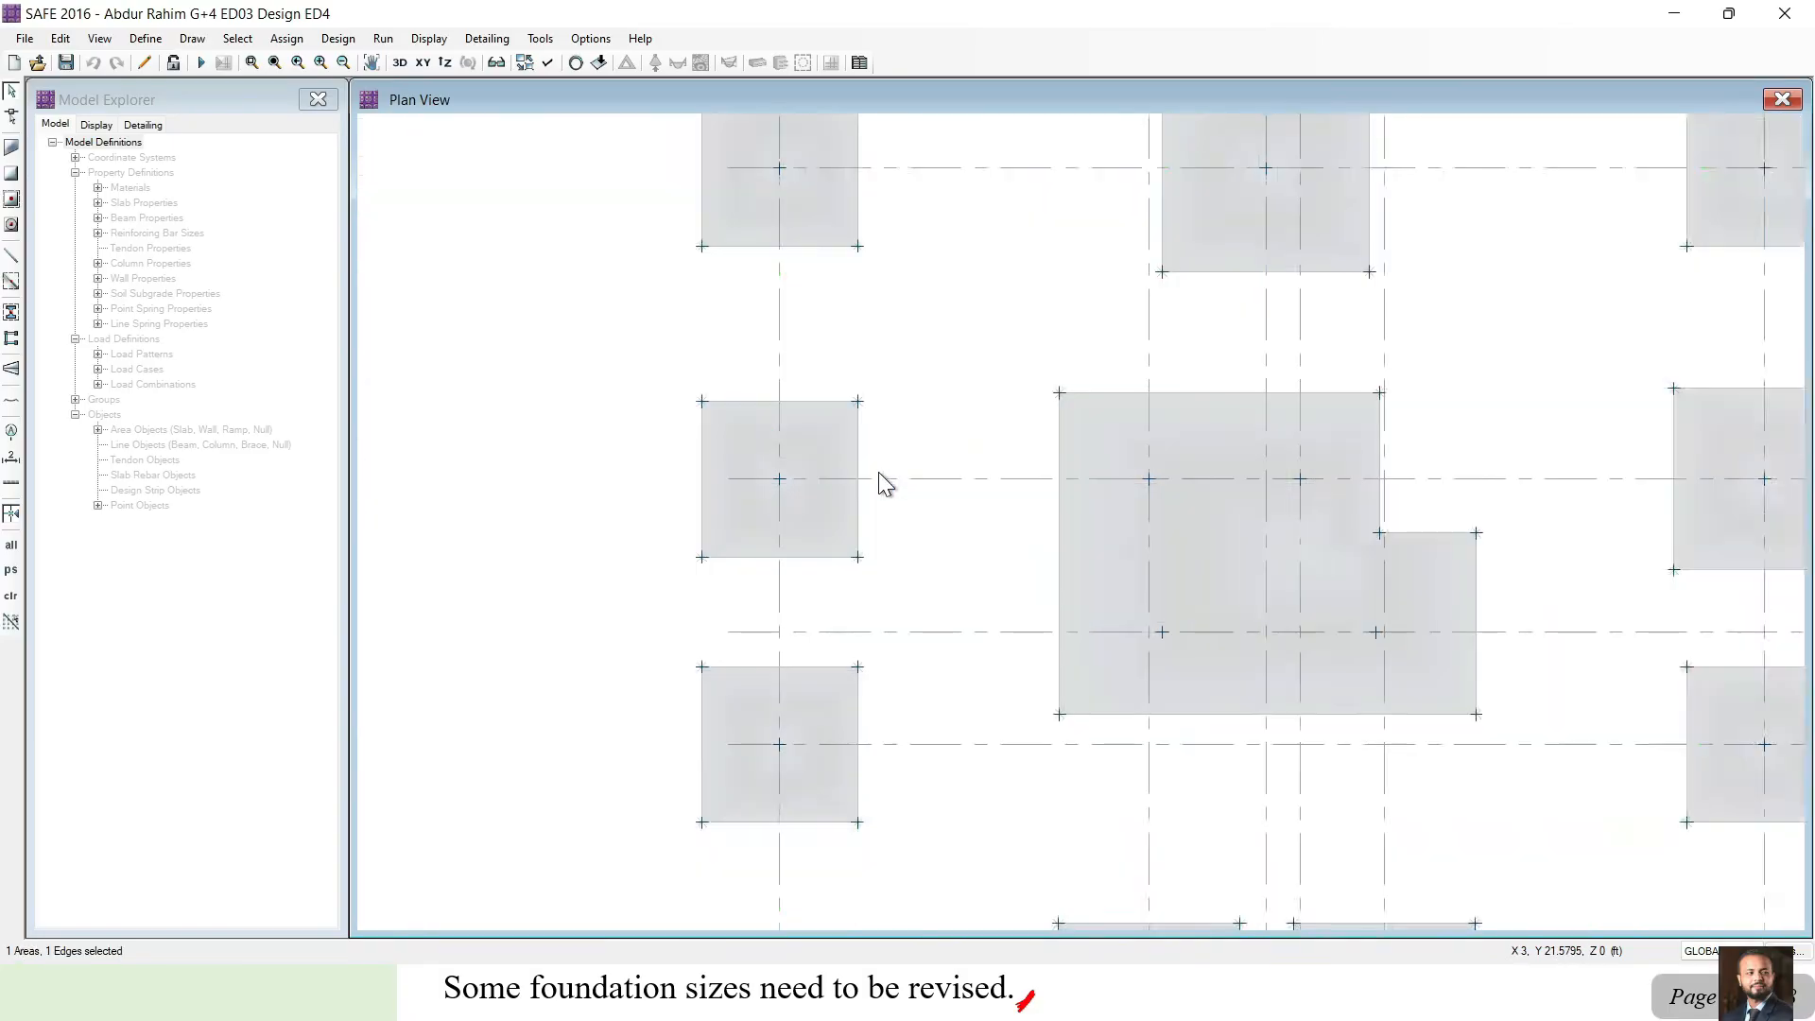
pyautogui.scroll(1, 880, 477)
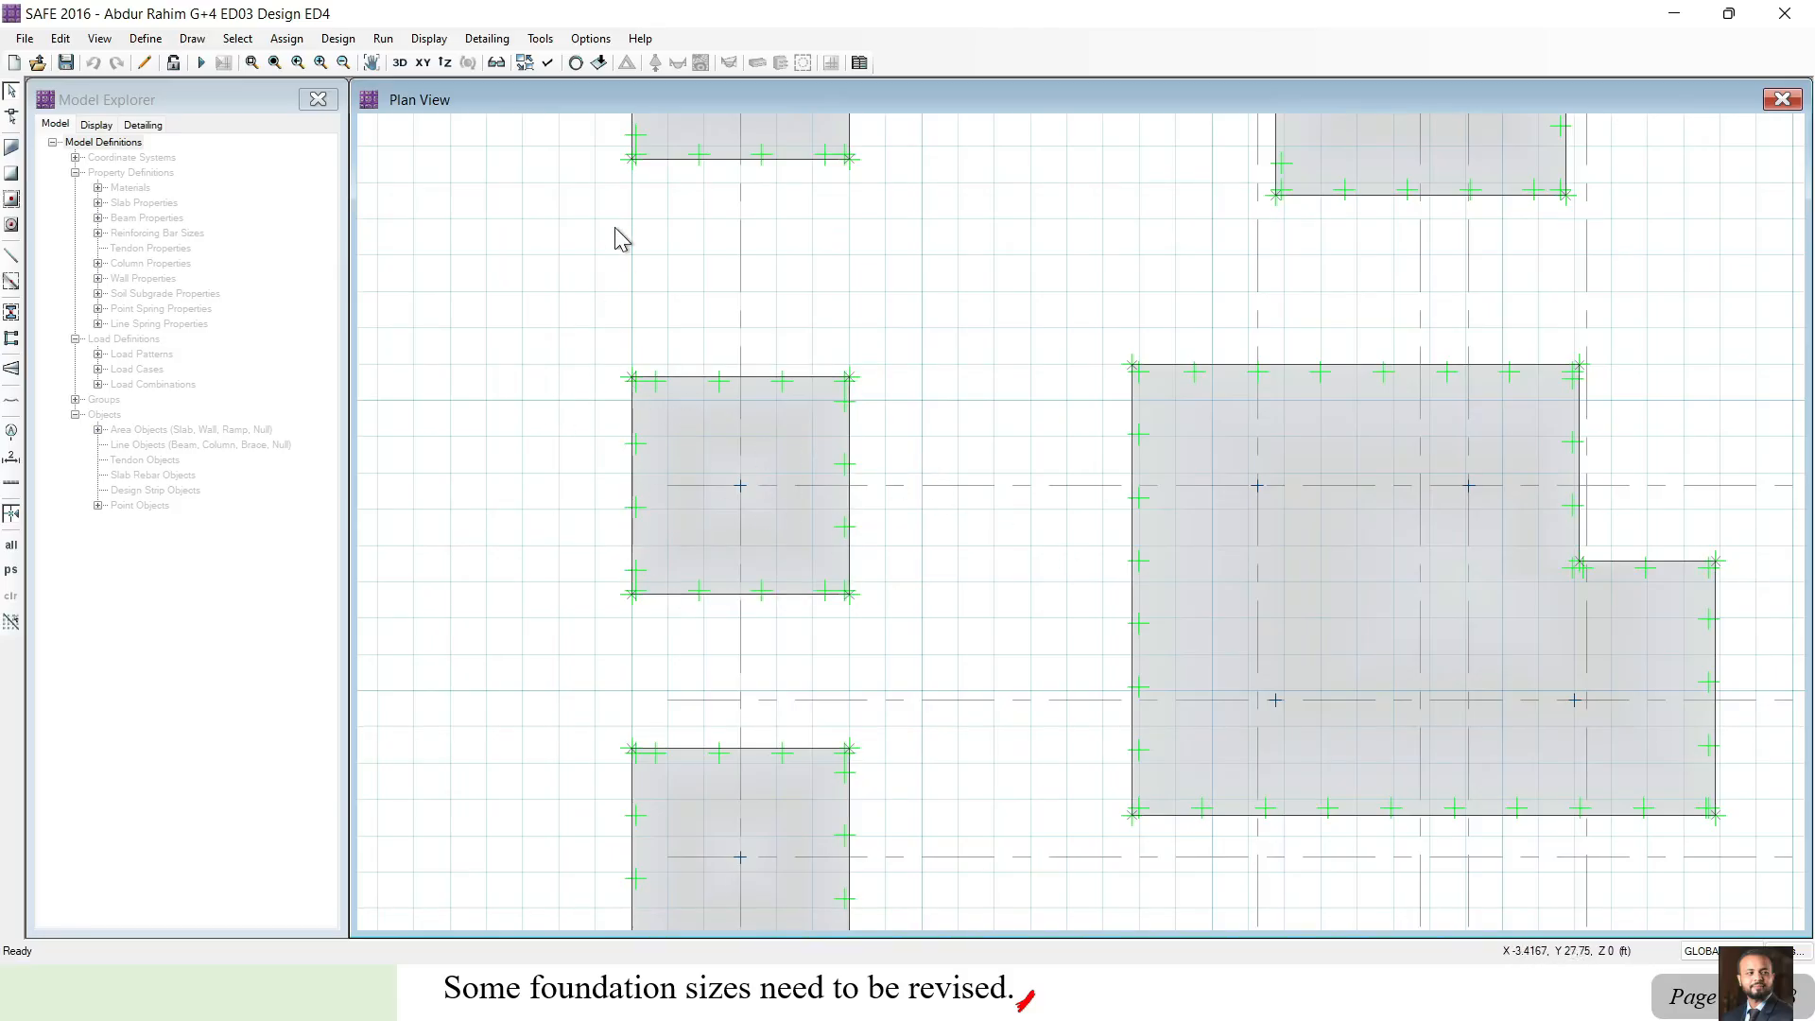
pyautogui.click(842, 452)
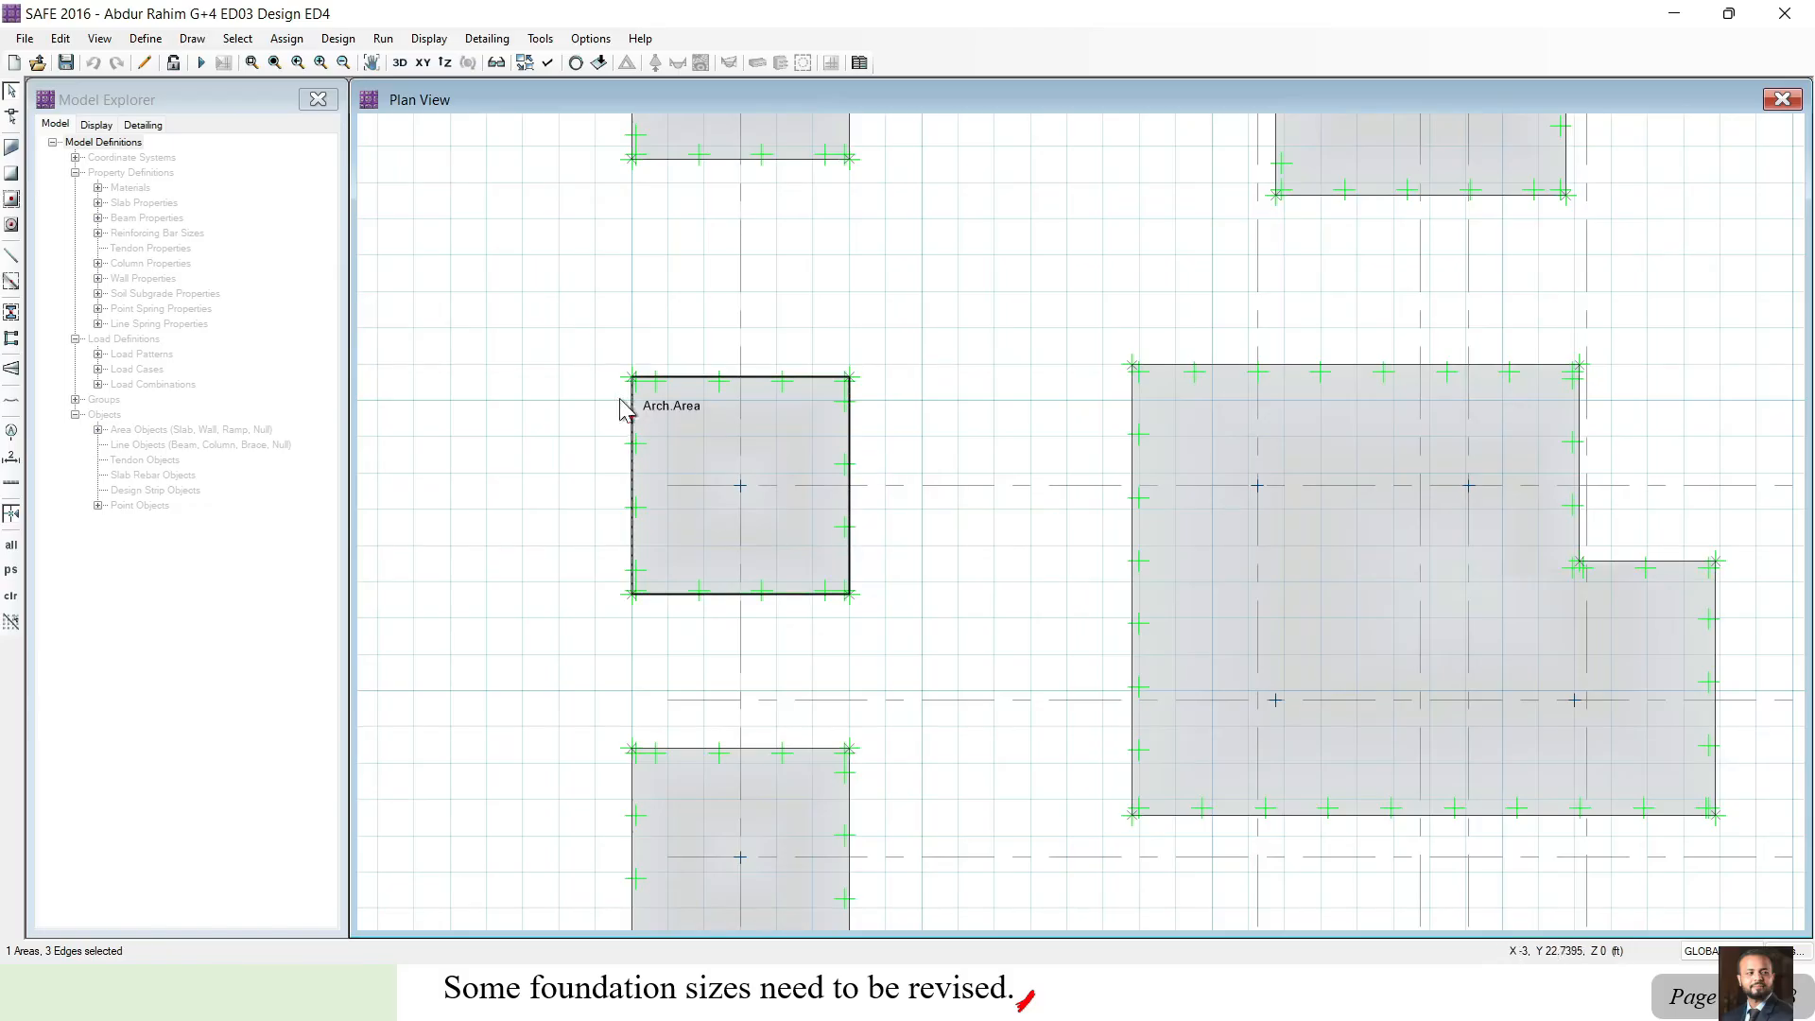
# Hide the architectural layers and the horizon in the plan view.
pyautogui.click(549, 65)
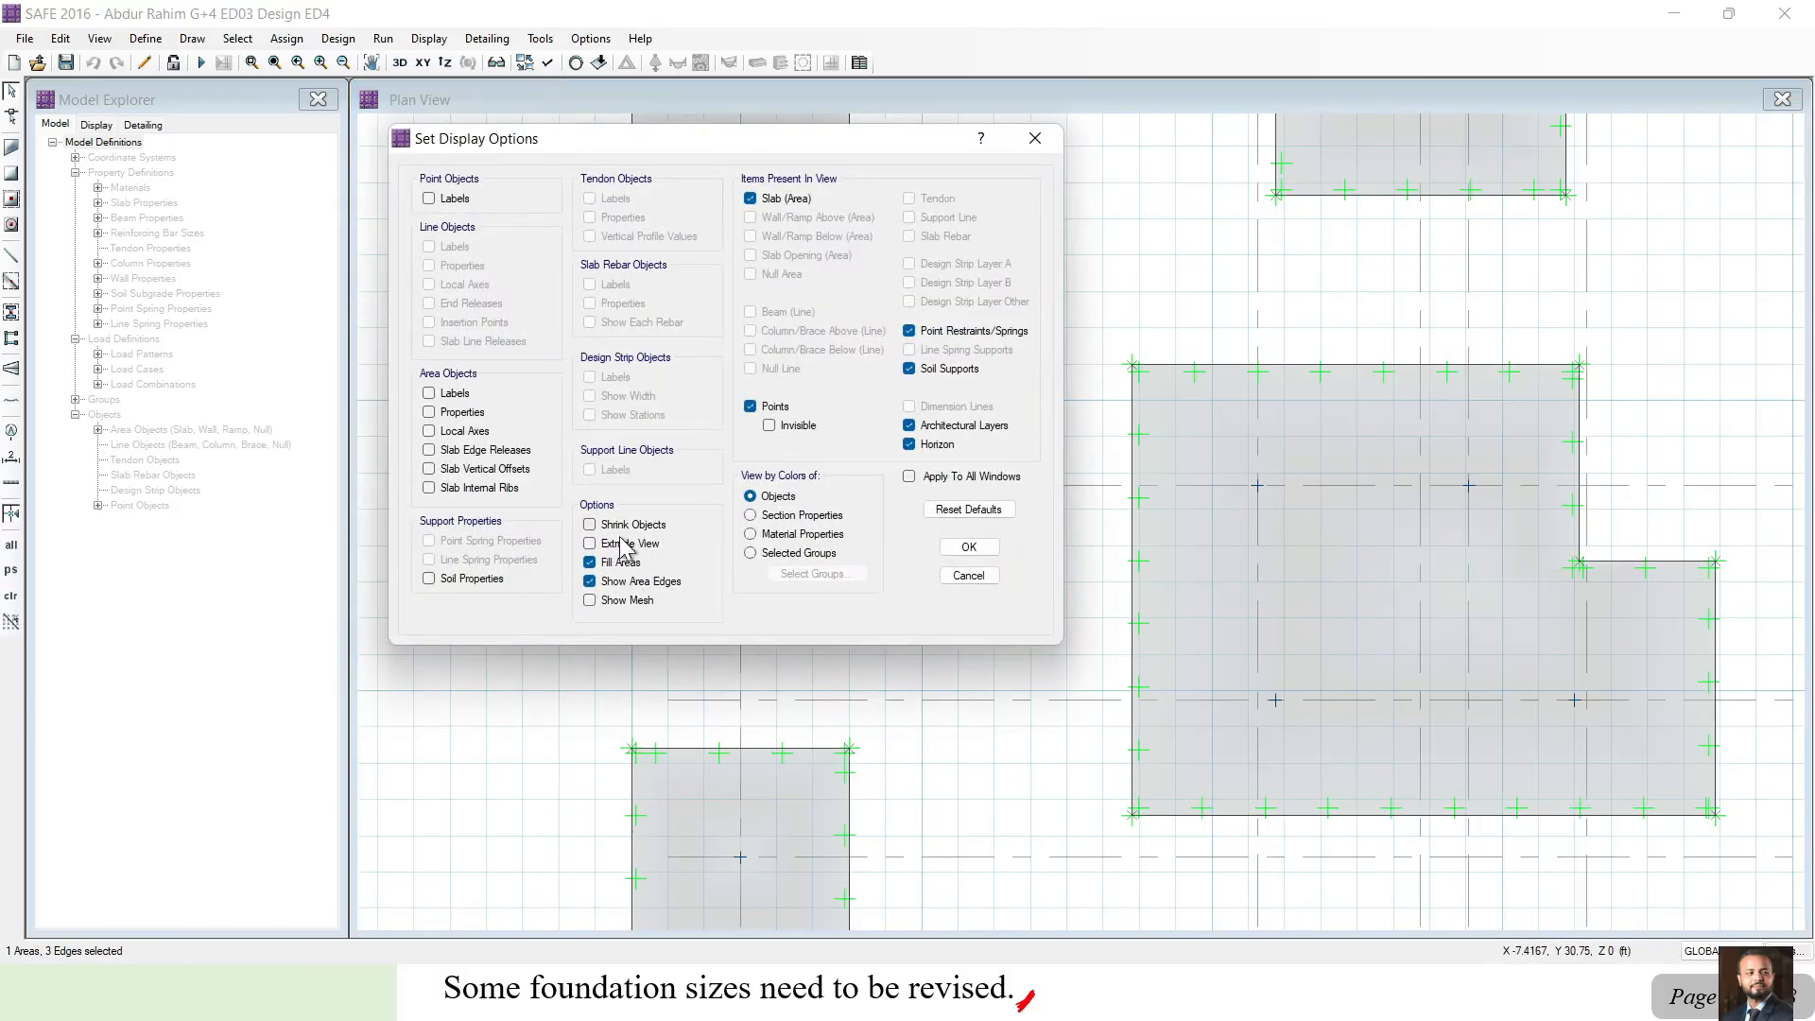
pyautogui.click(949, 428)
pyautogui.click(929, 445)
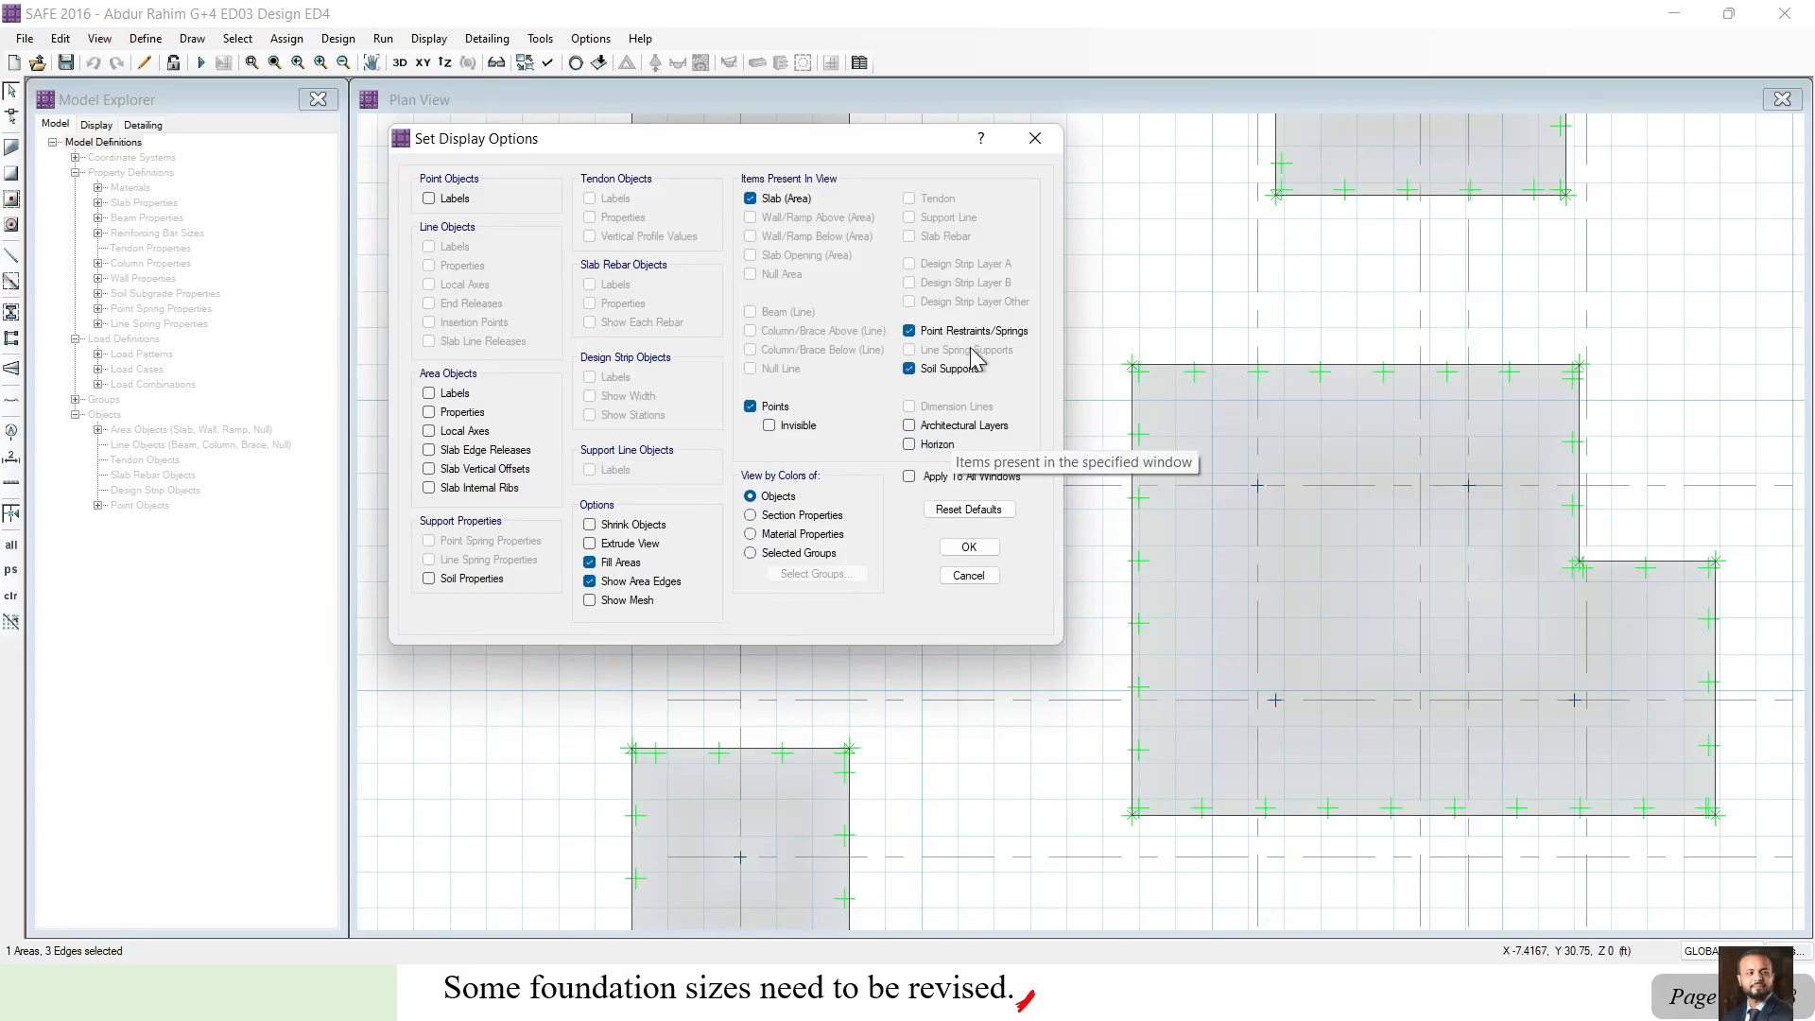
pyautogui.click(969, 546)
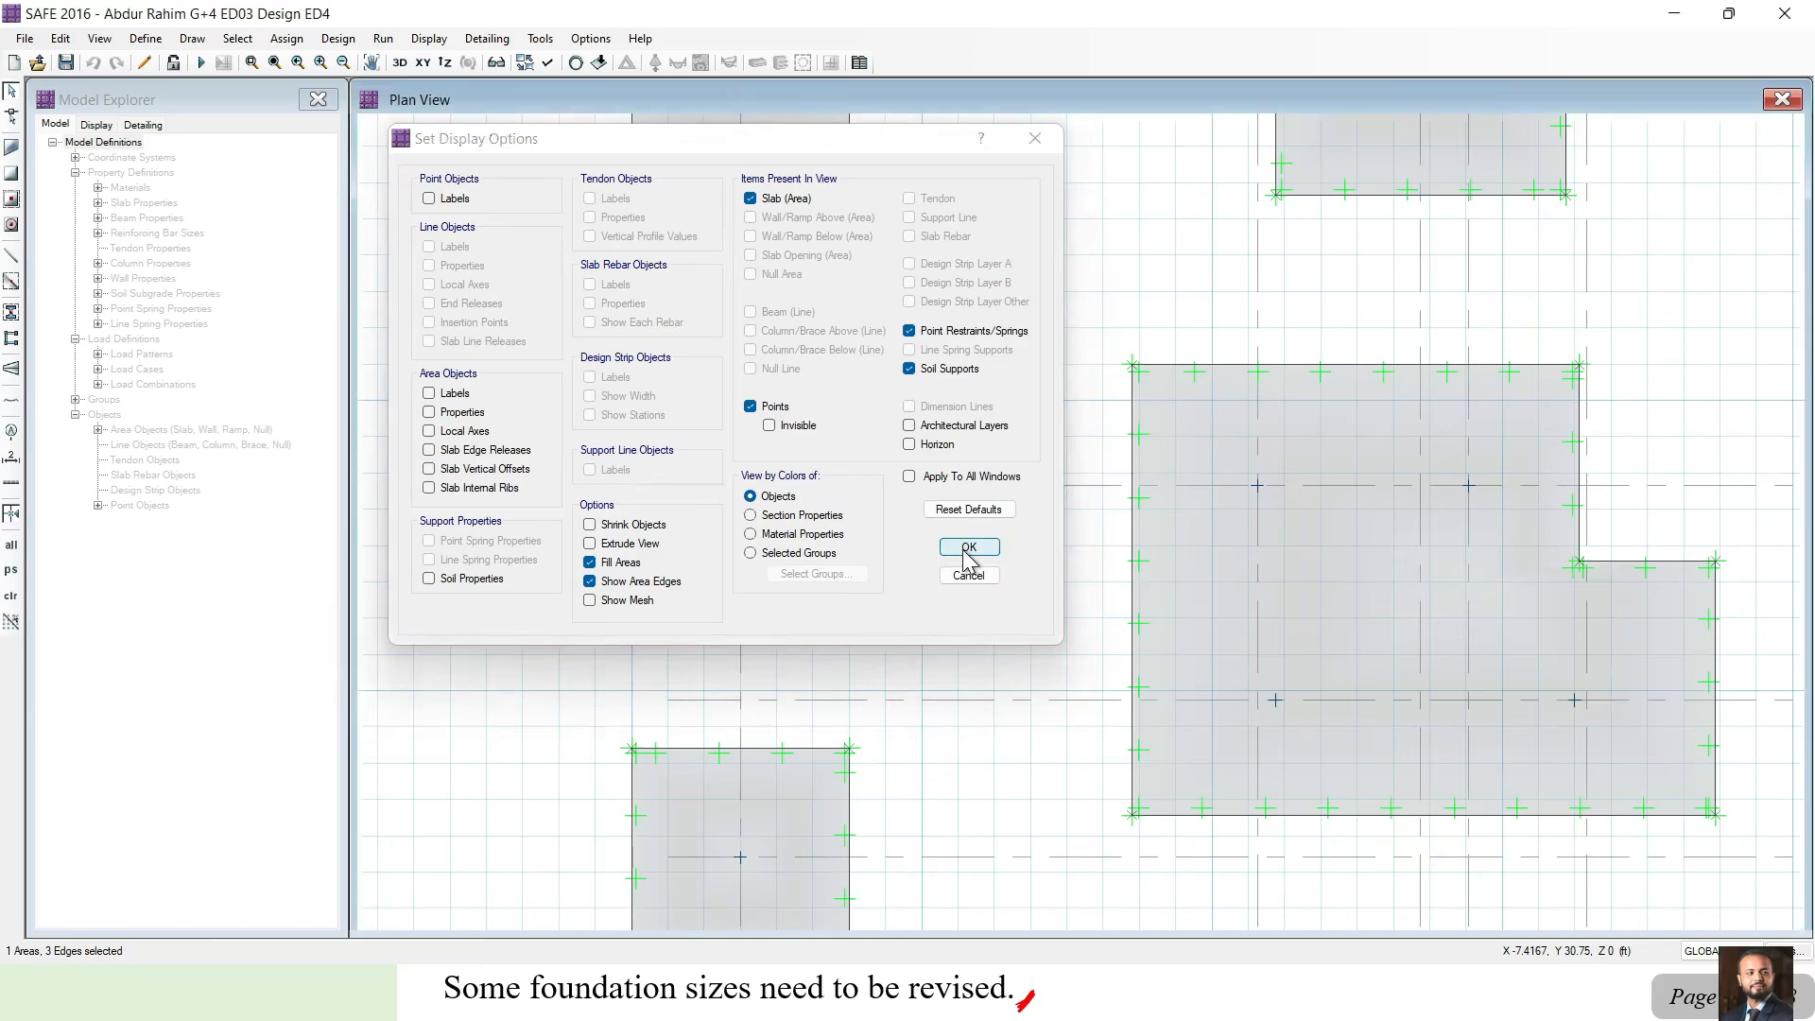
pyautogui.moveTo(1001, 498); pyautogui.dragTo(962, 450, button='middle')
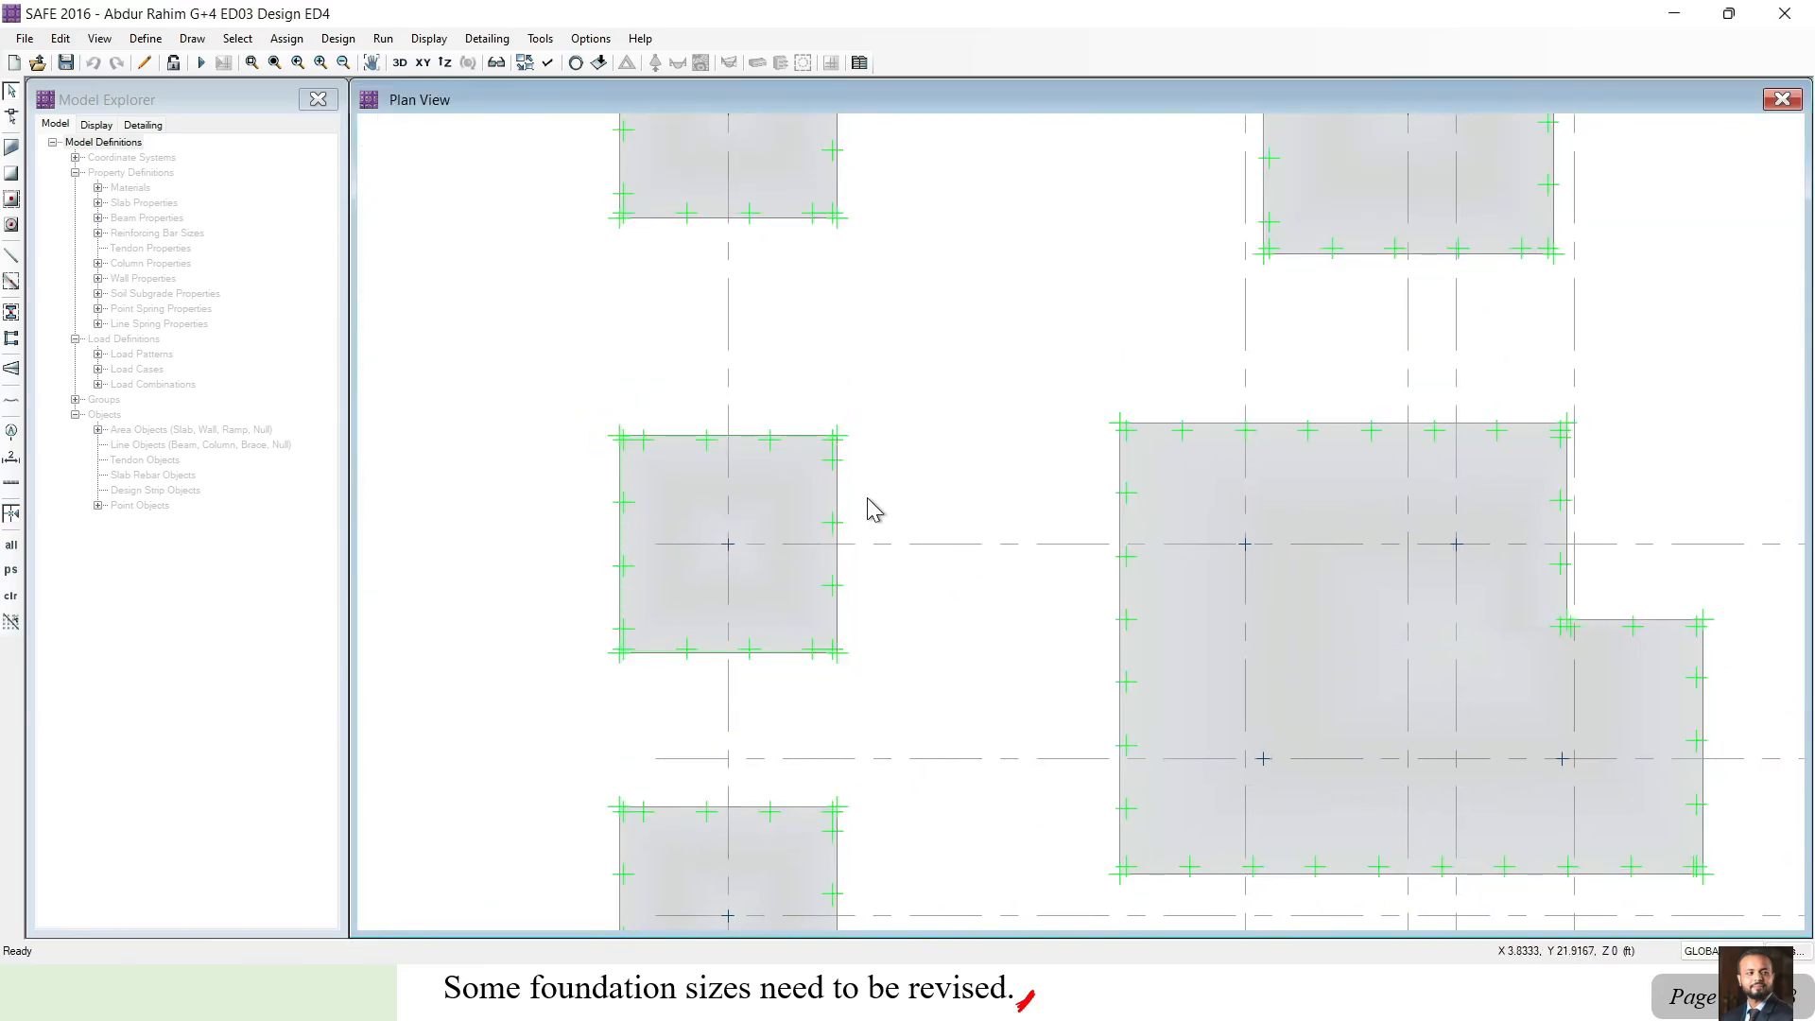
# Add the remaining edge to the selection, expand the A-4 footing by 6 in on all four sides, and undo the expansion.
pyautogui.click(838, 501)
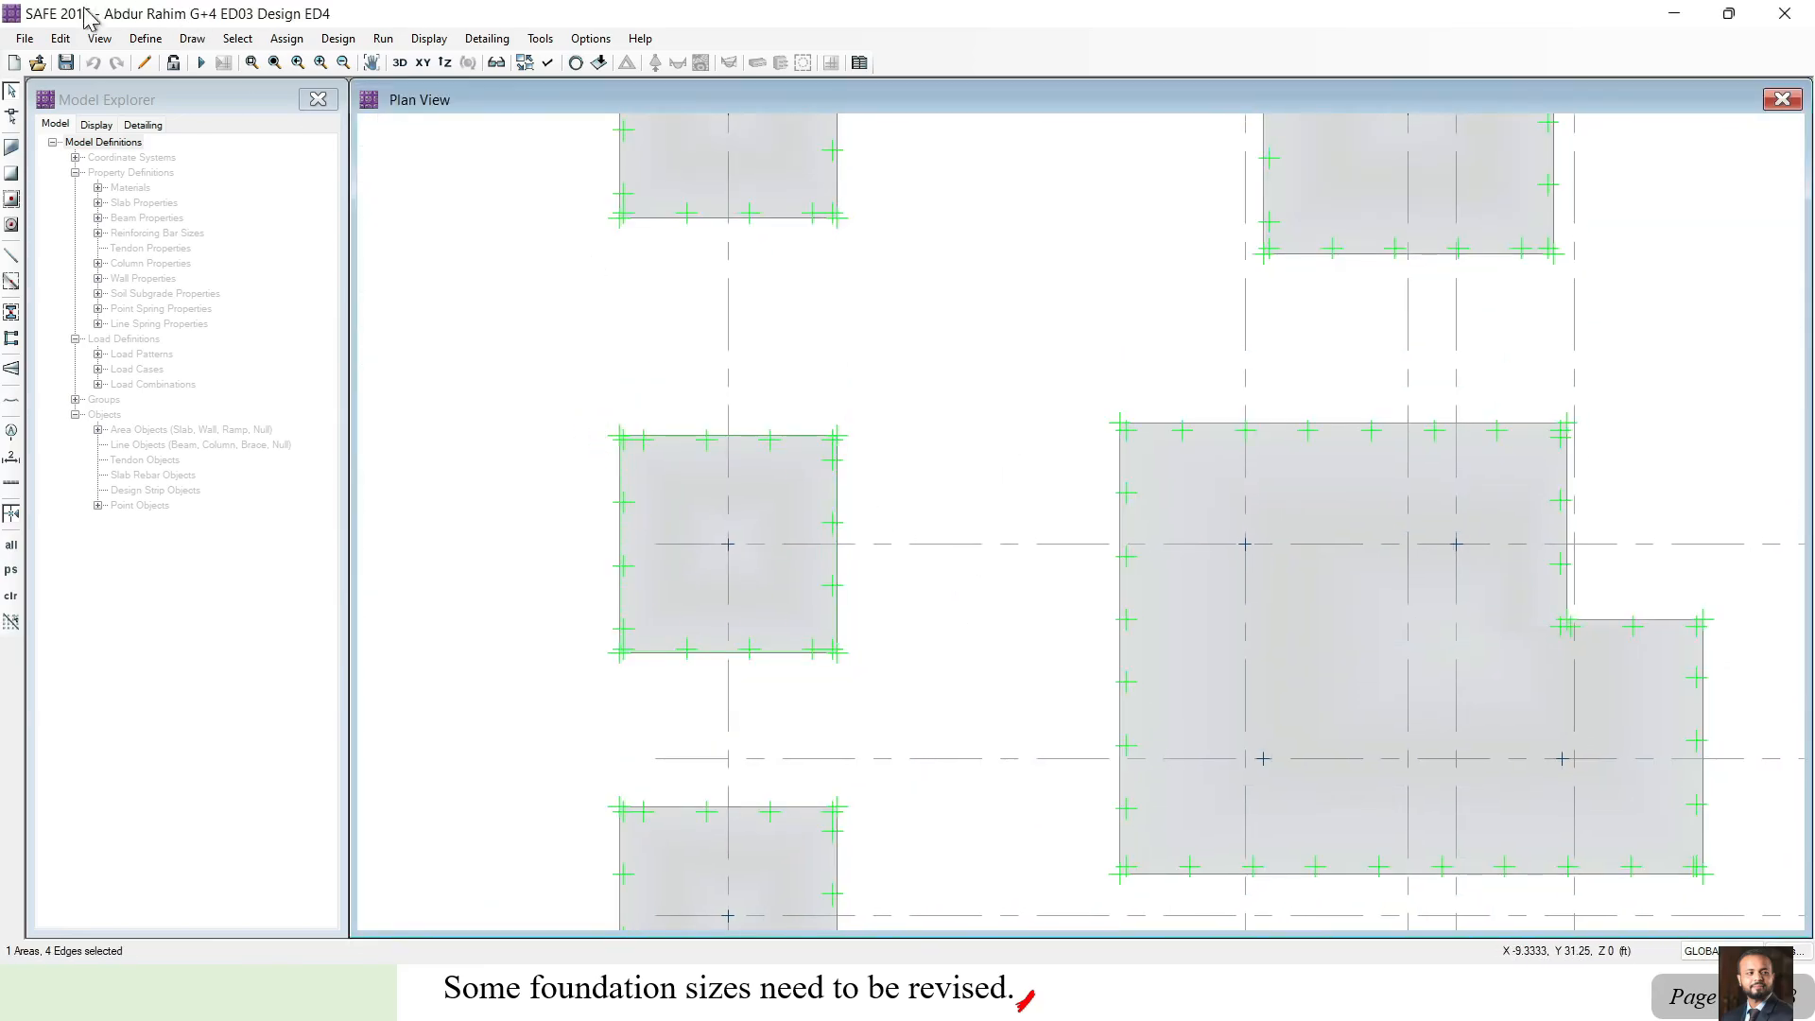
pyautogui.click(61, 39)
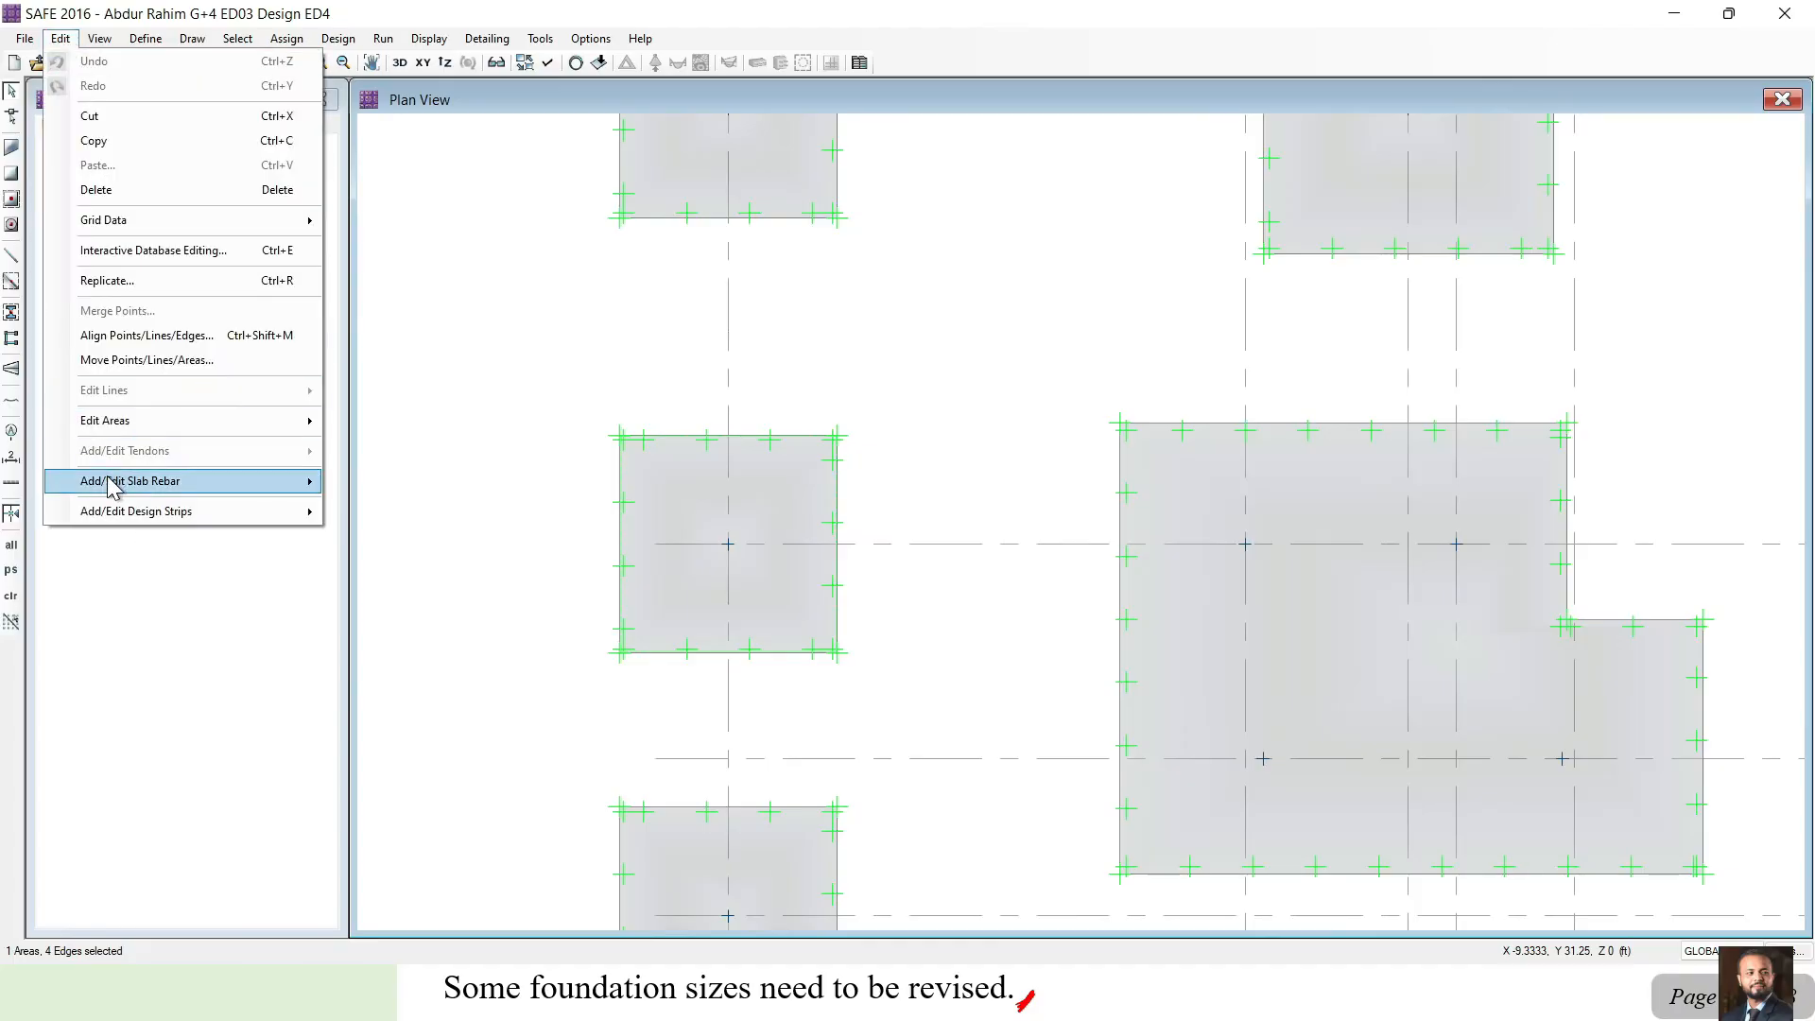
pyautogui.moveTo(147, 433)
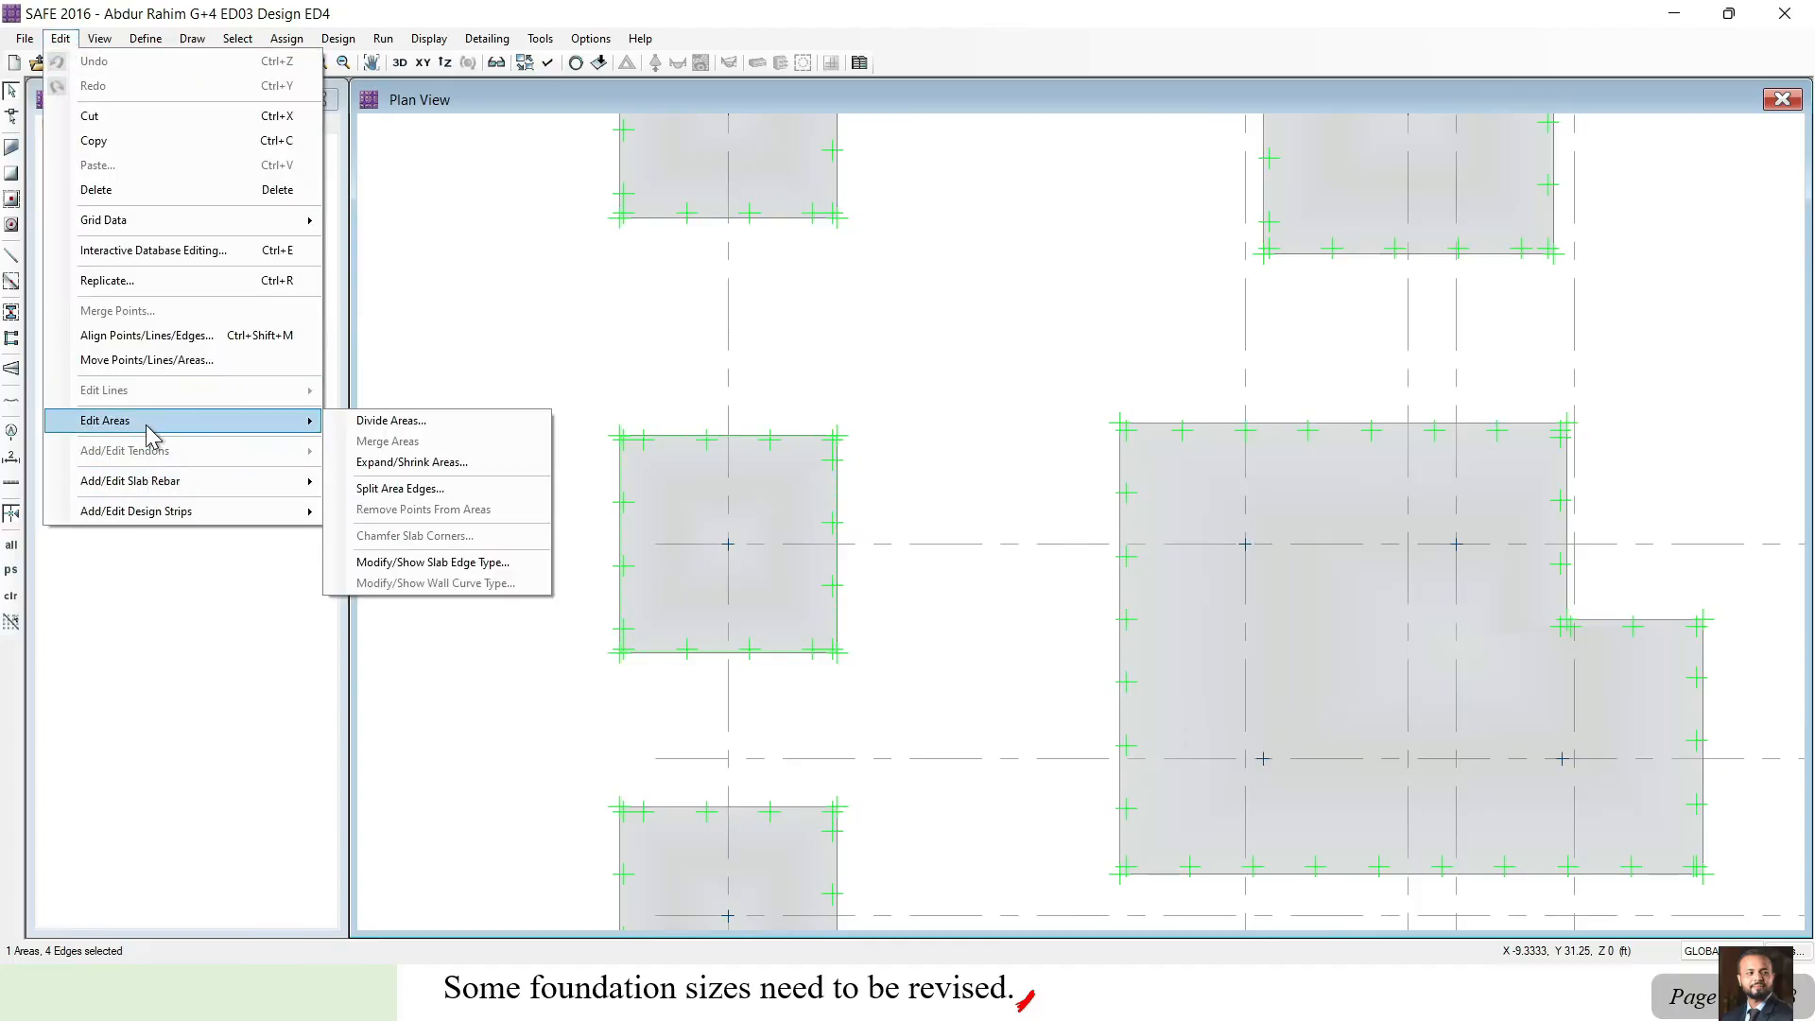
pyautogui.click(405, 463)
pyautogui.moveTo(754, 284); pyautogui.dragTo(1156, 454)
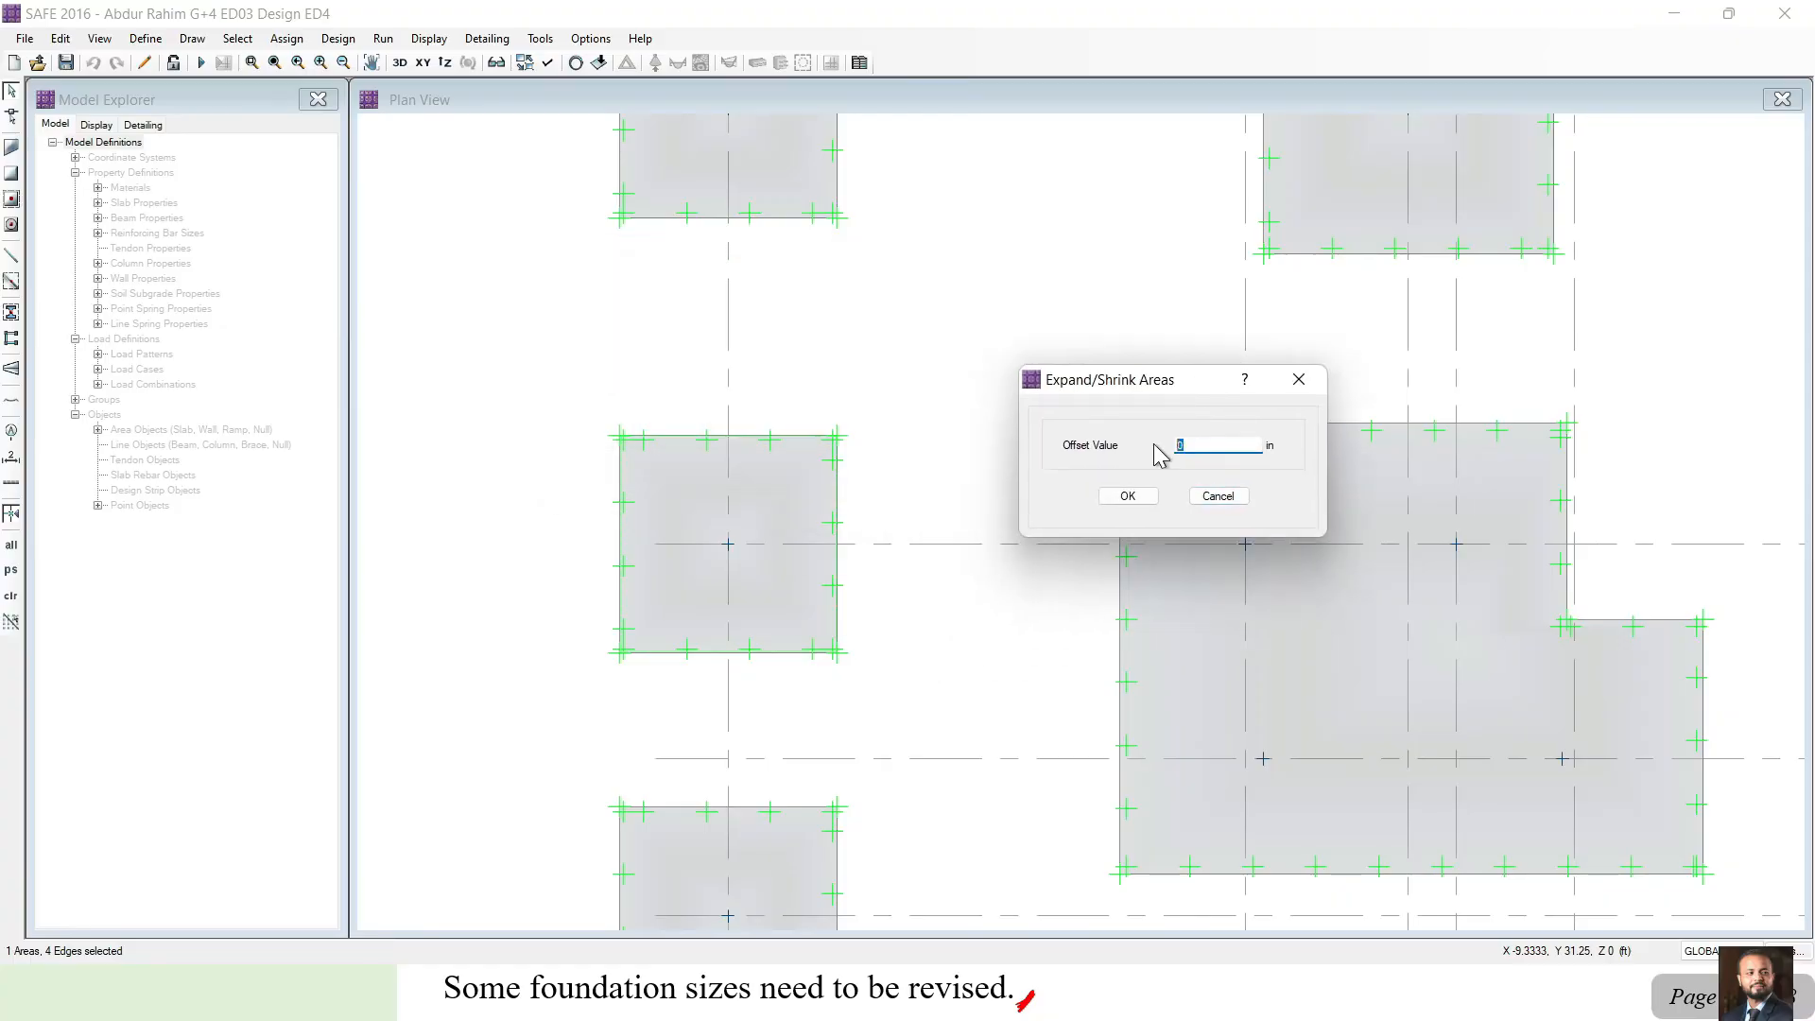
pyautogui.click(1134, 495)
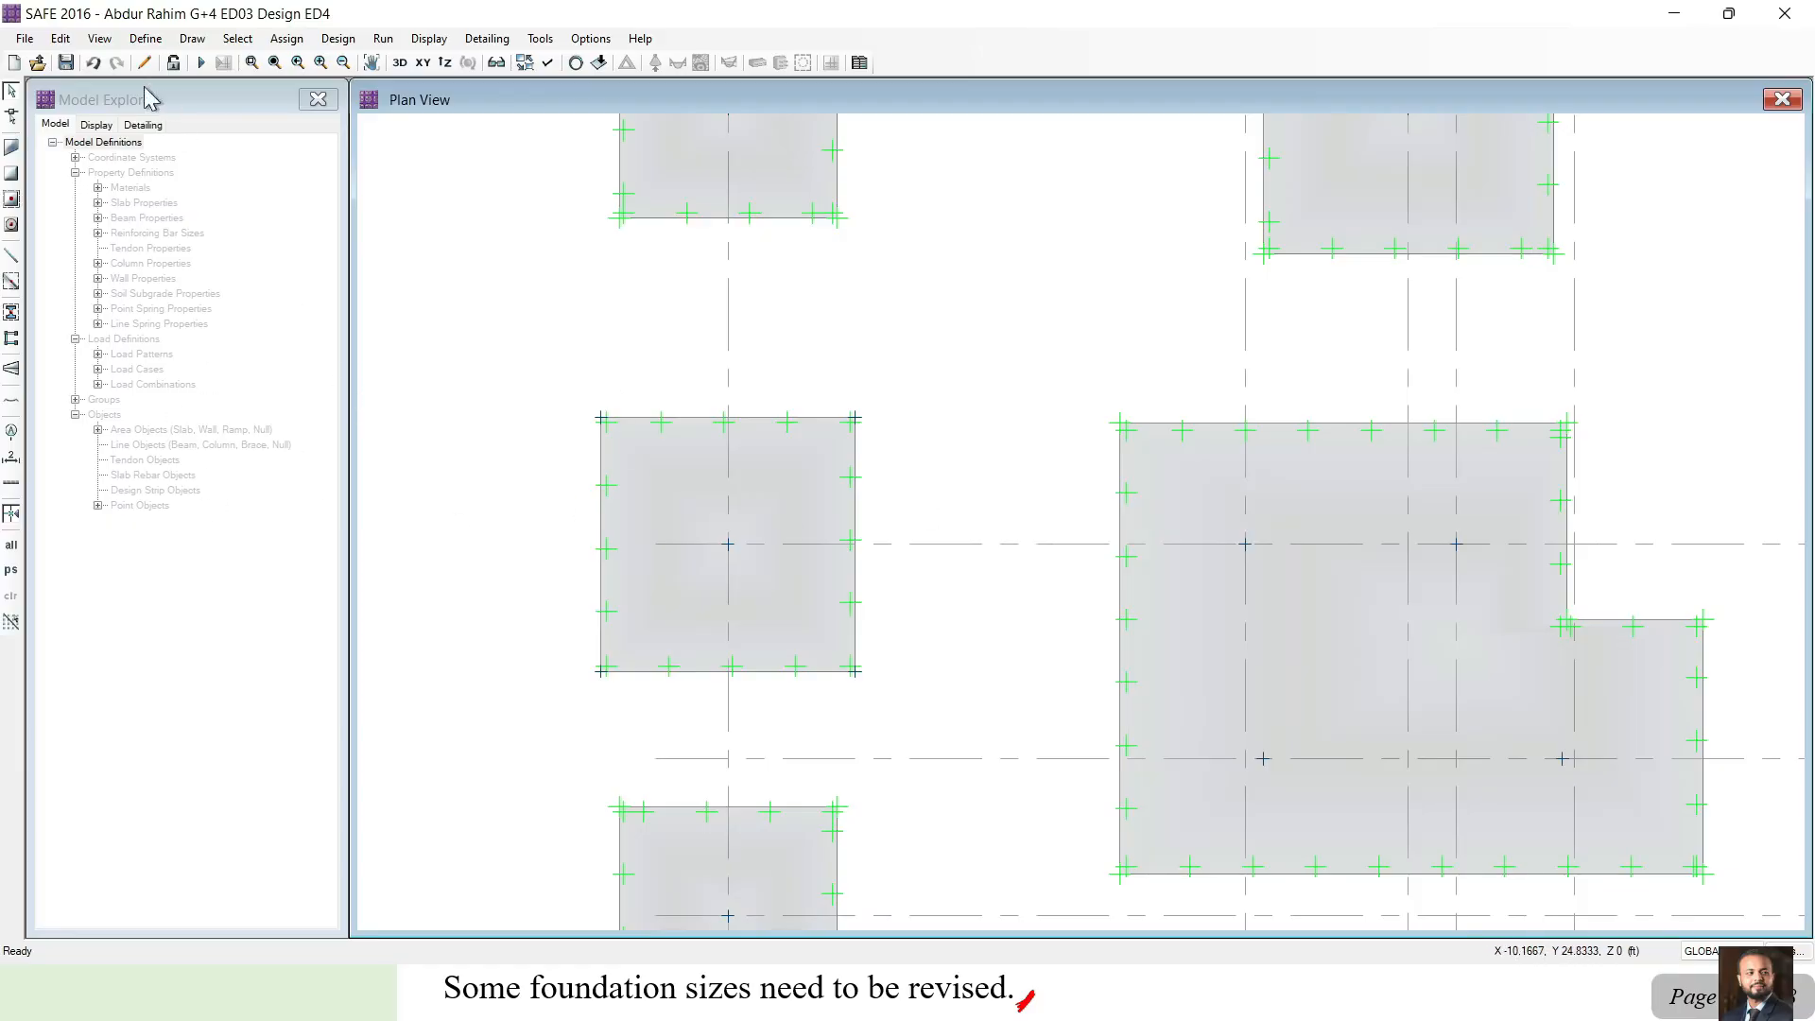
pyautogui.click(93, 65)
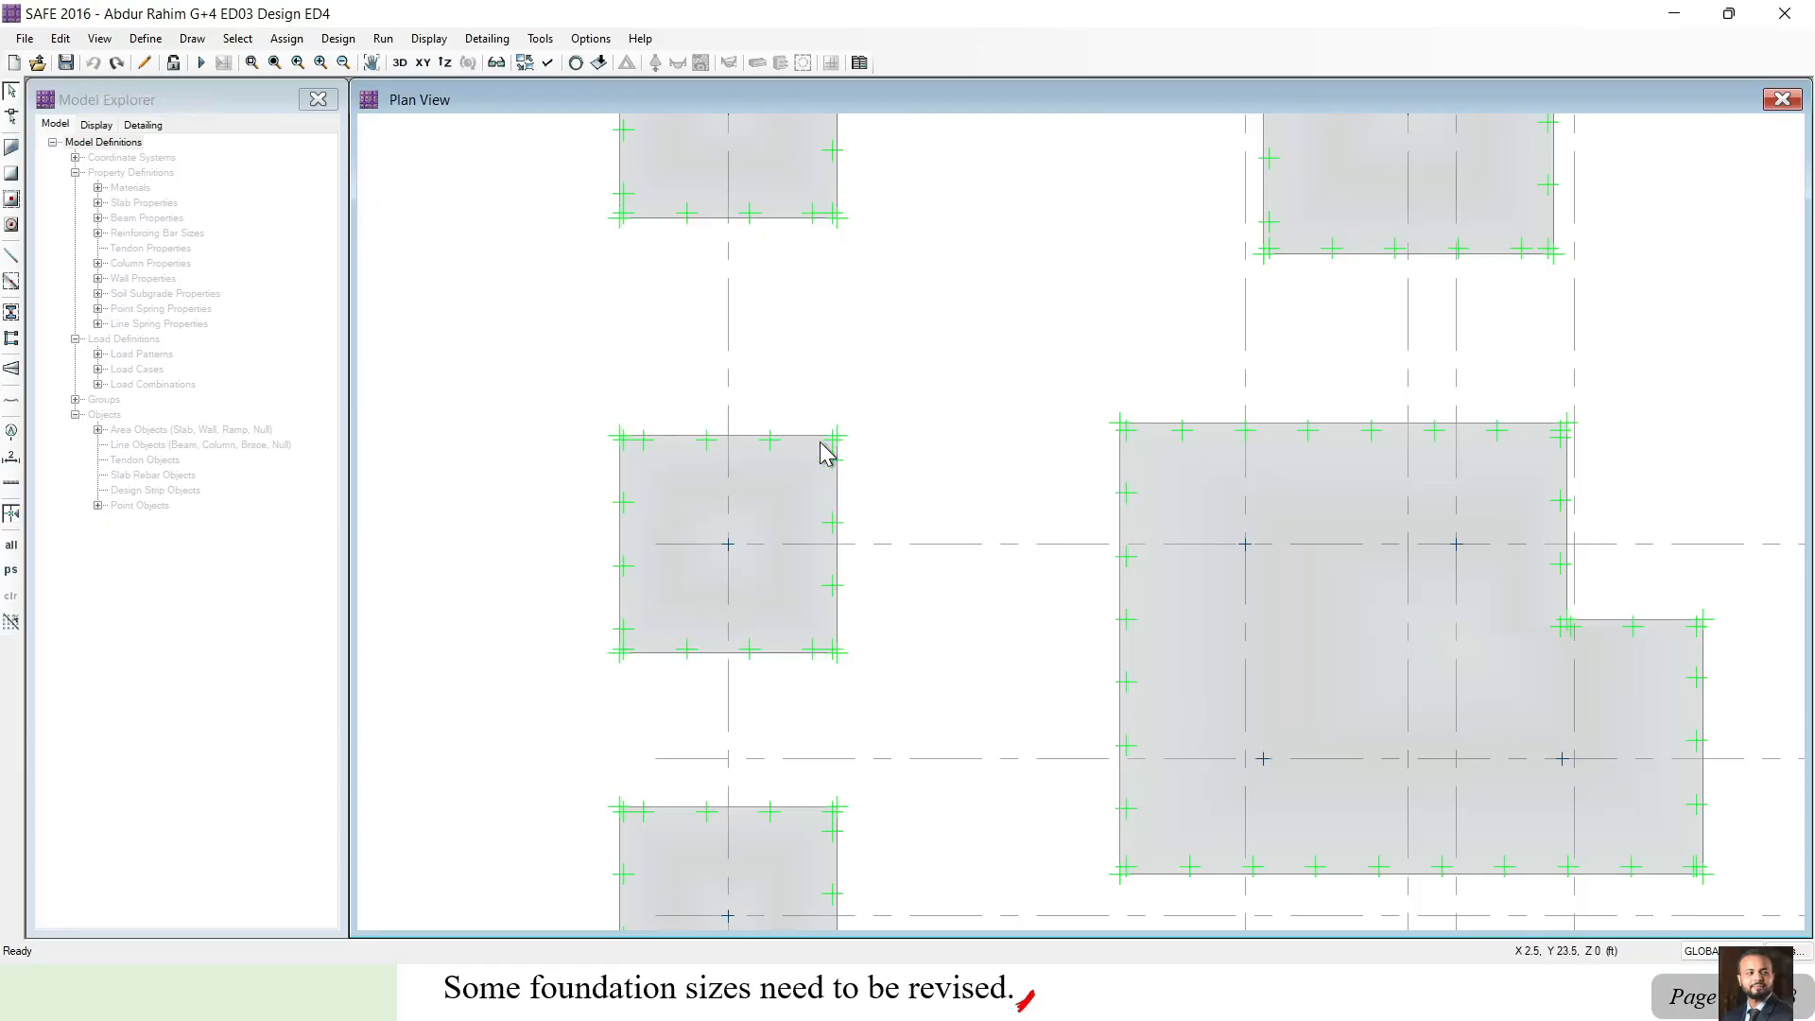
# Expand only the right-hand edge of the footing at grid A-4 outward by a 6 in offset.
pyautogui.click(843, 499)
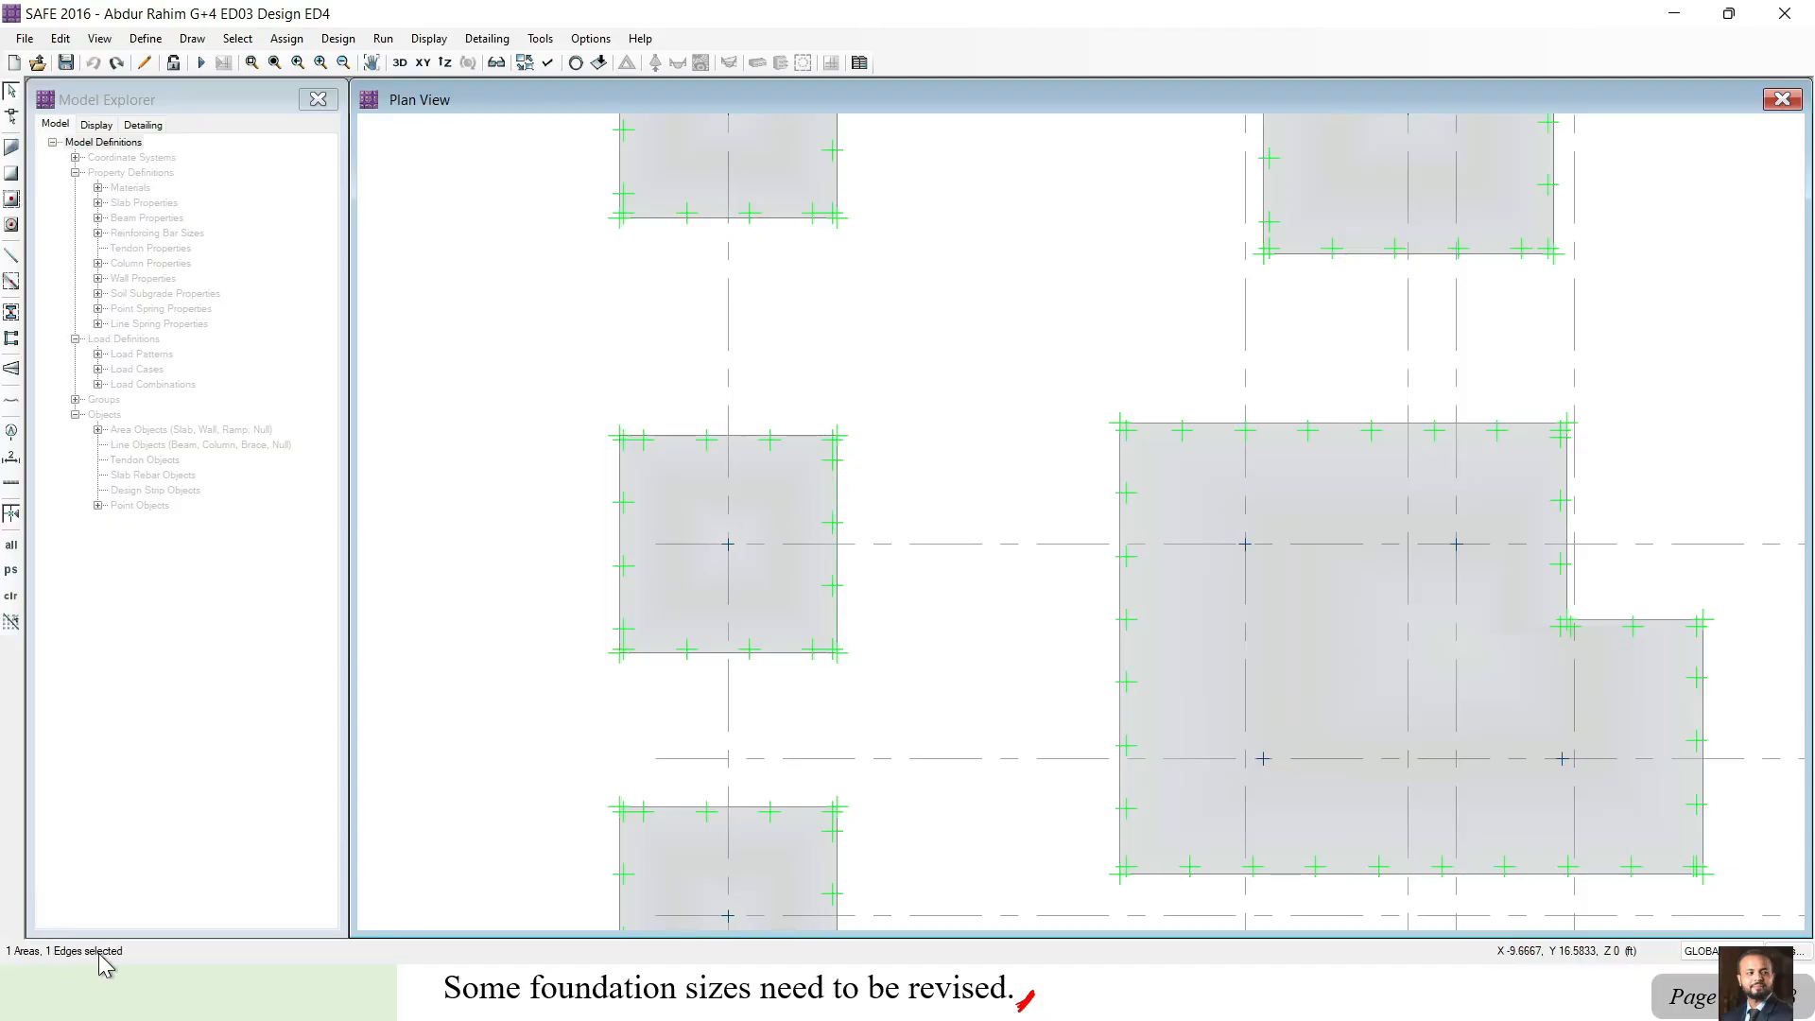
pyautogui.click(60, 38)
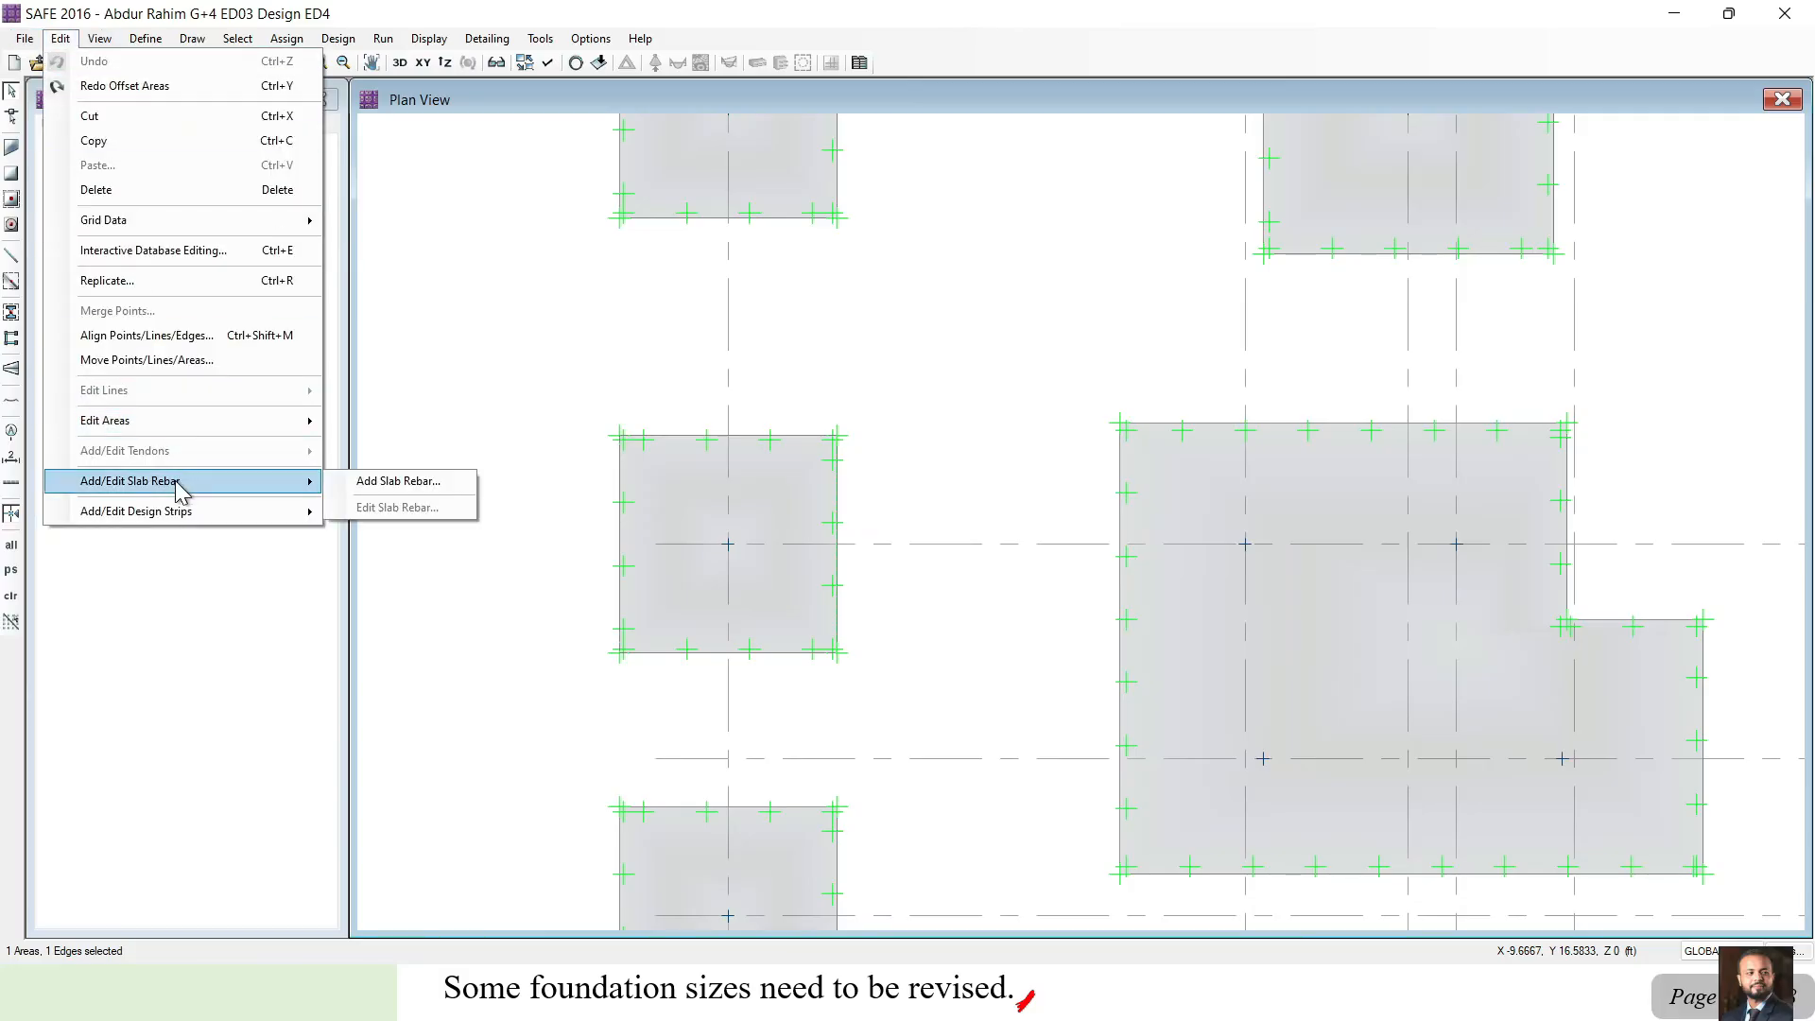
pyautogui.moveTo(288, 421)
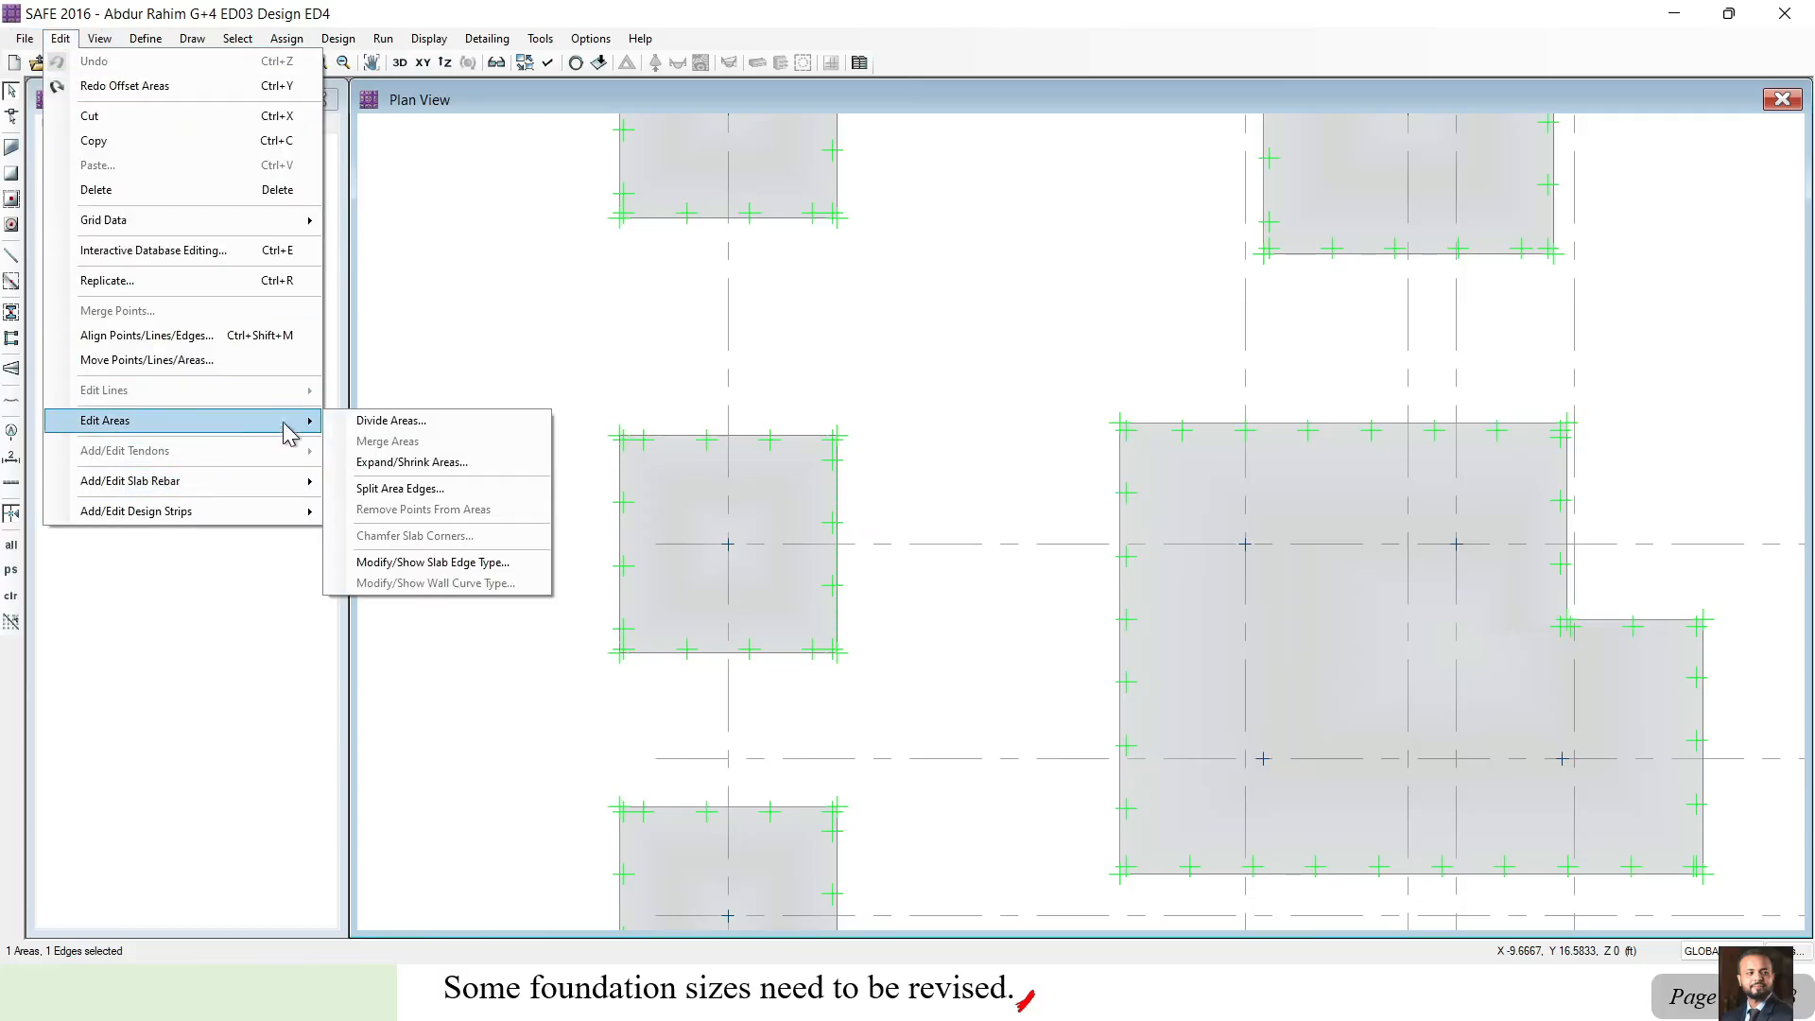
pyautogui.click(412, 462)
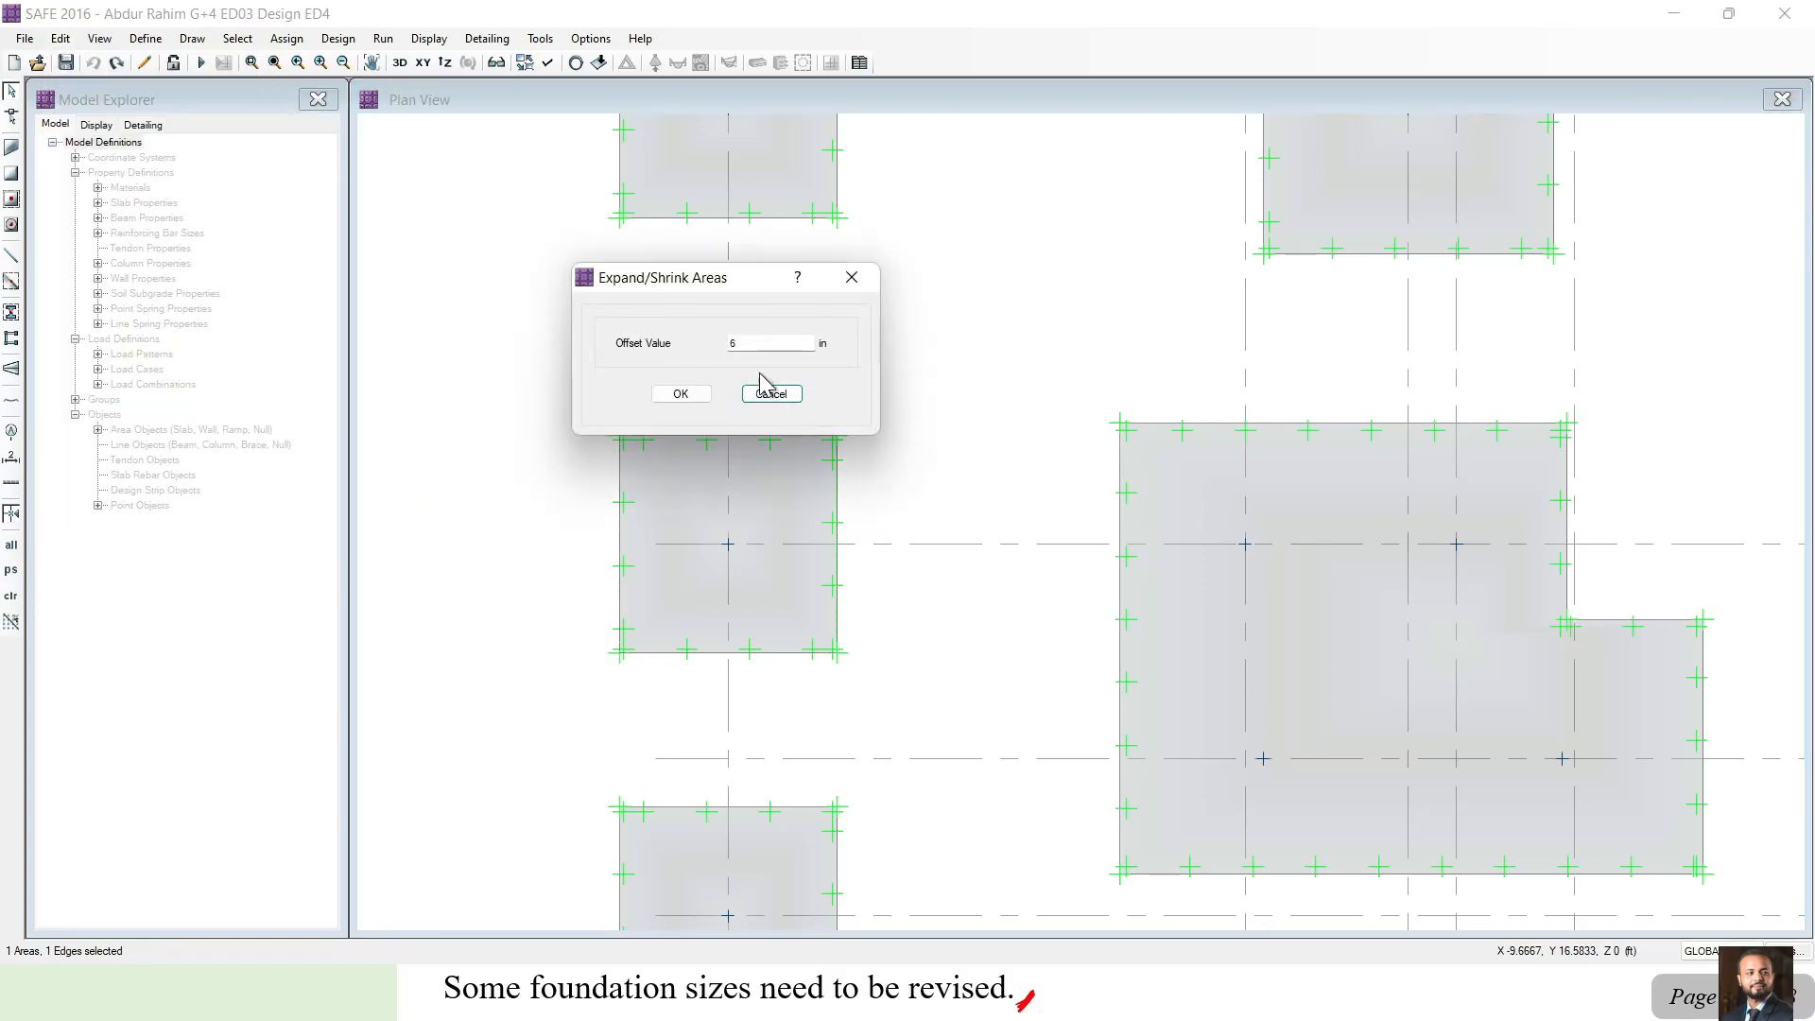
pyautogui.click(681, 393)
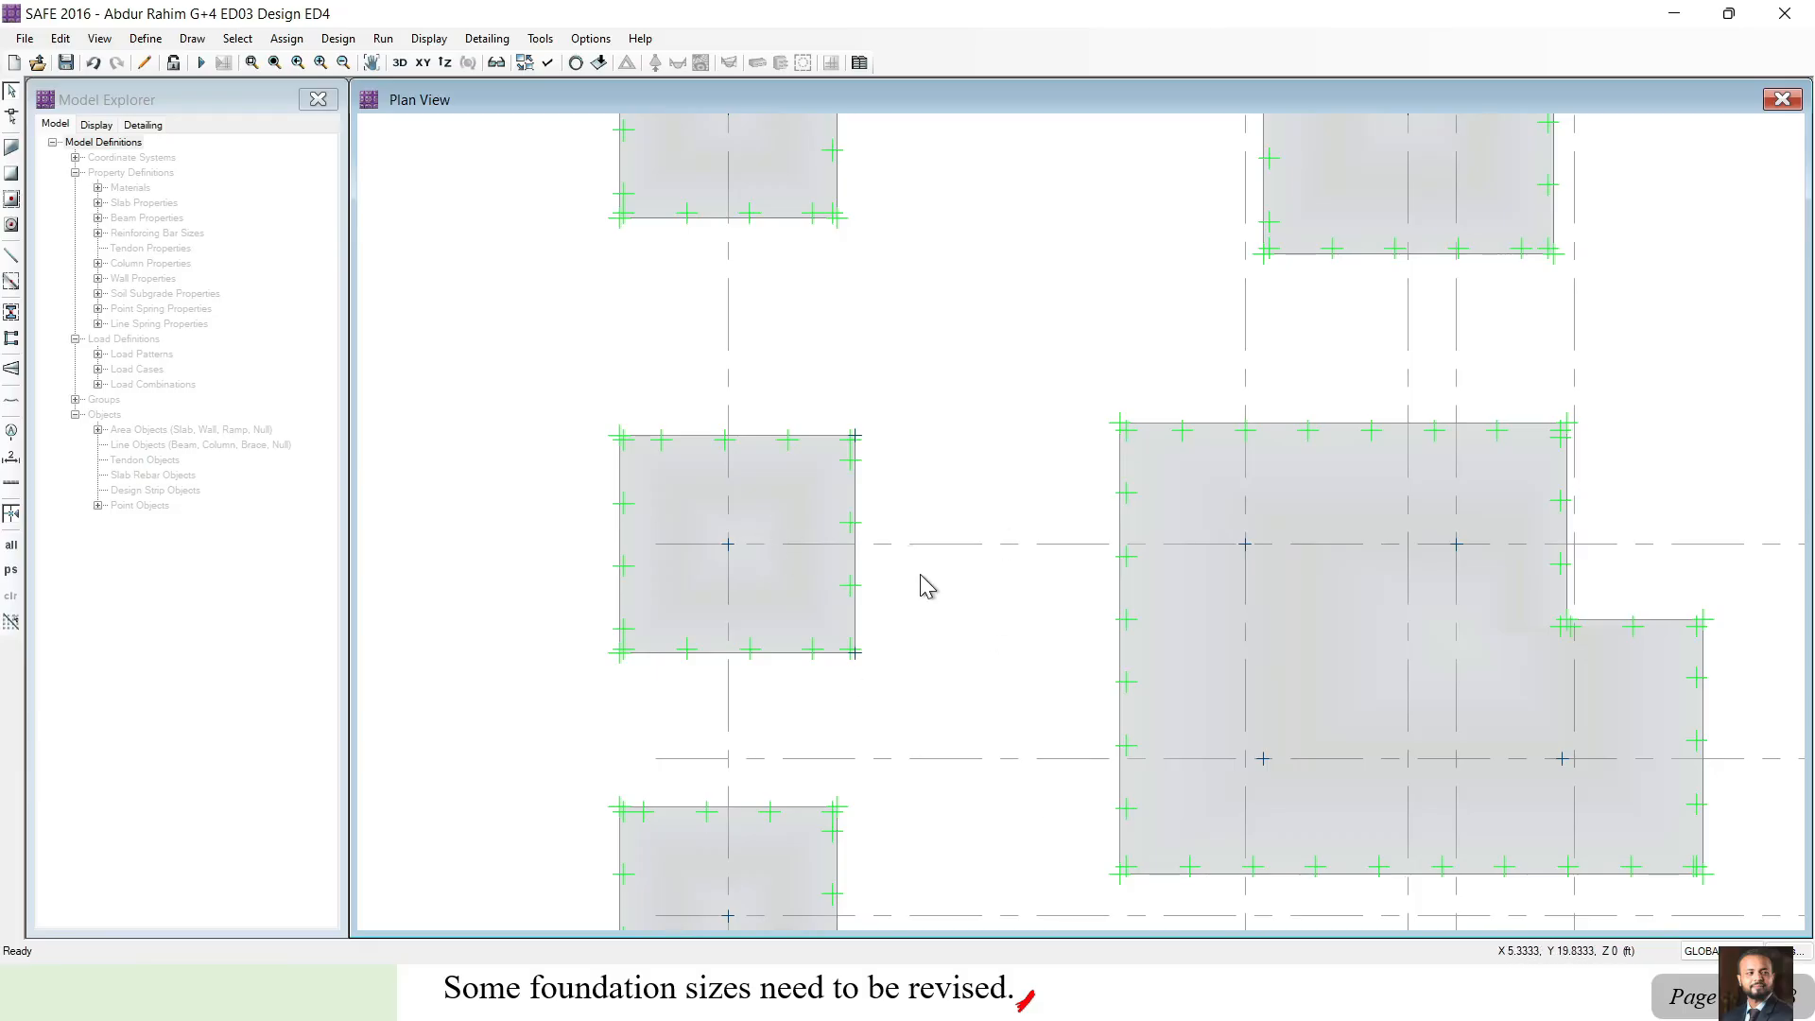
# Expand the bottom edge of the footing at grid A-4 outward by a 6 in offset.
pyautogui.click(764, 652)
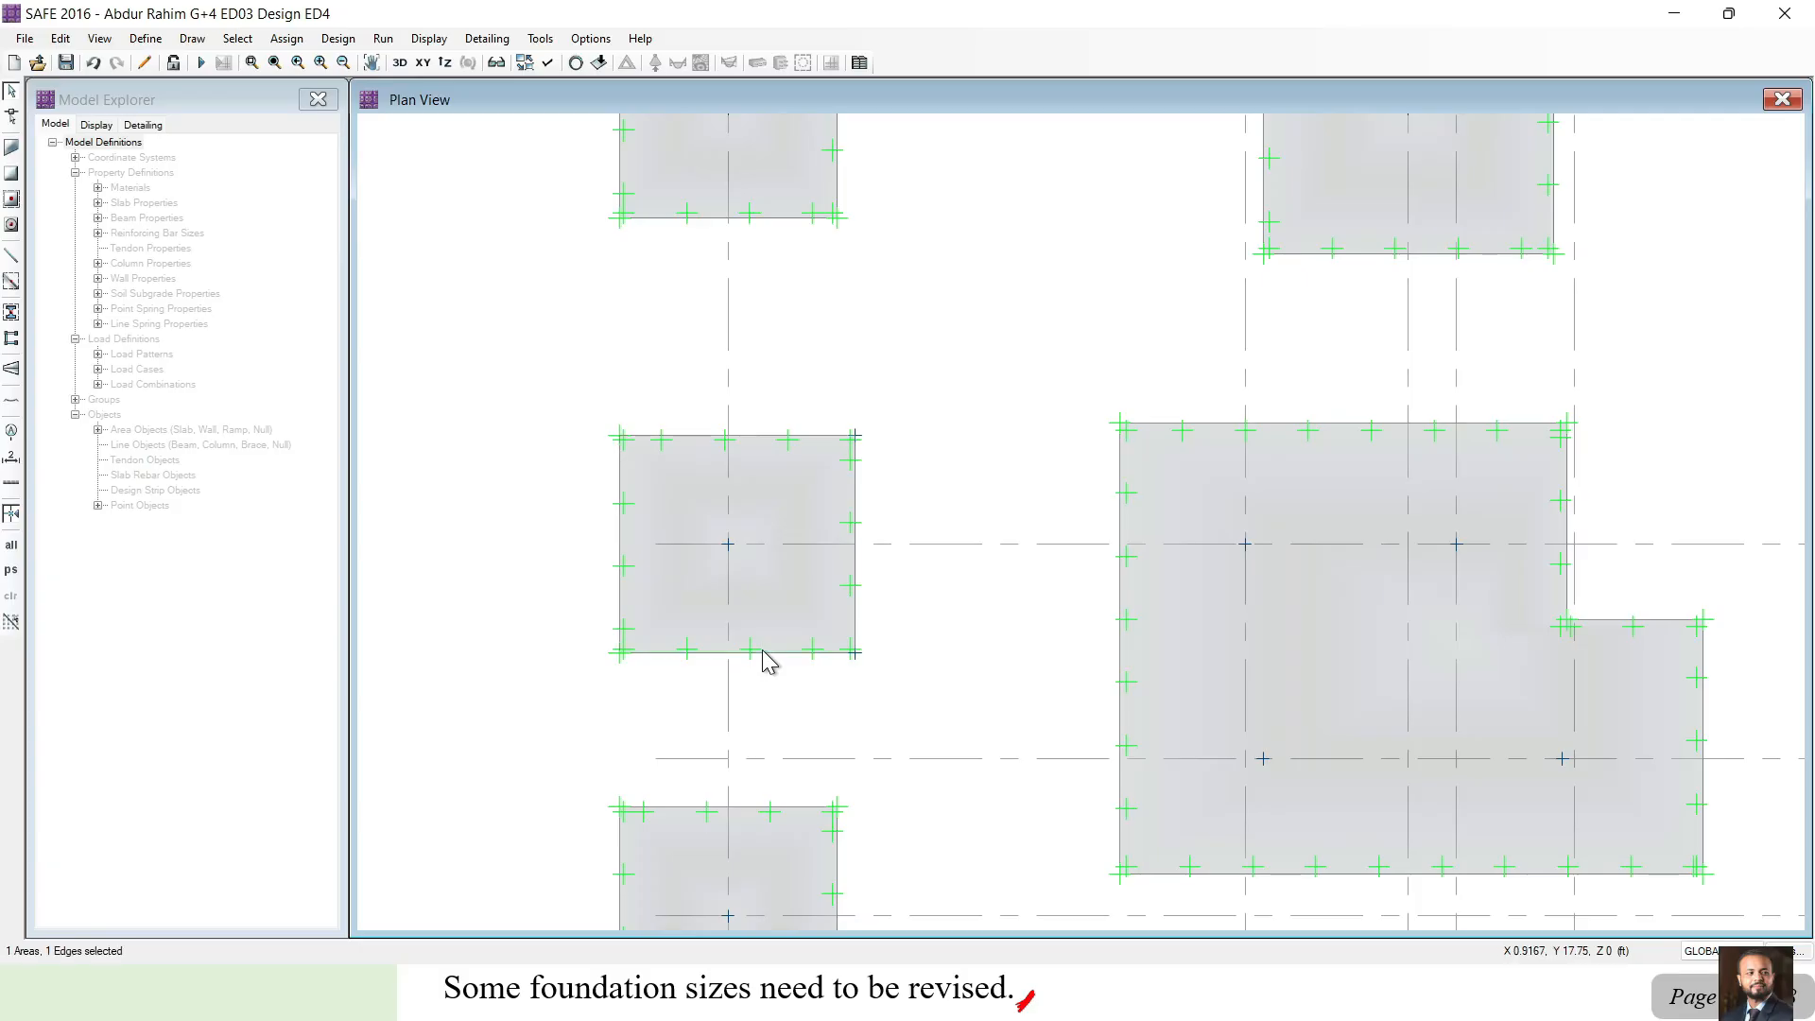
pyautogui.click(59, 42)
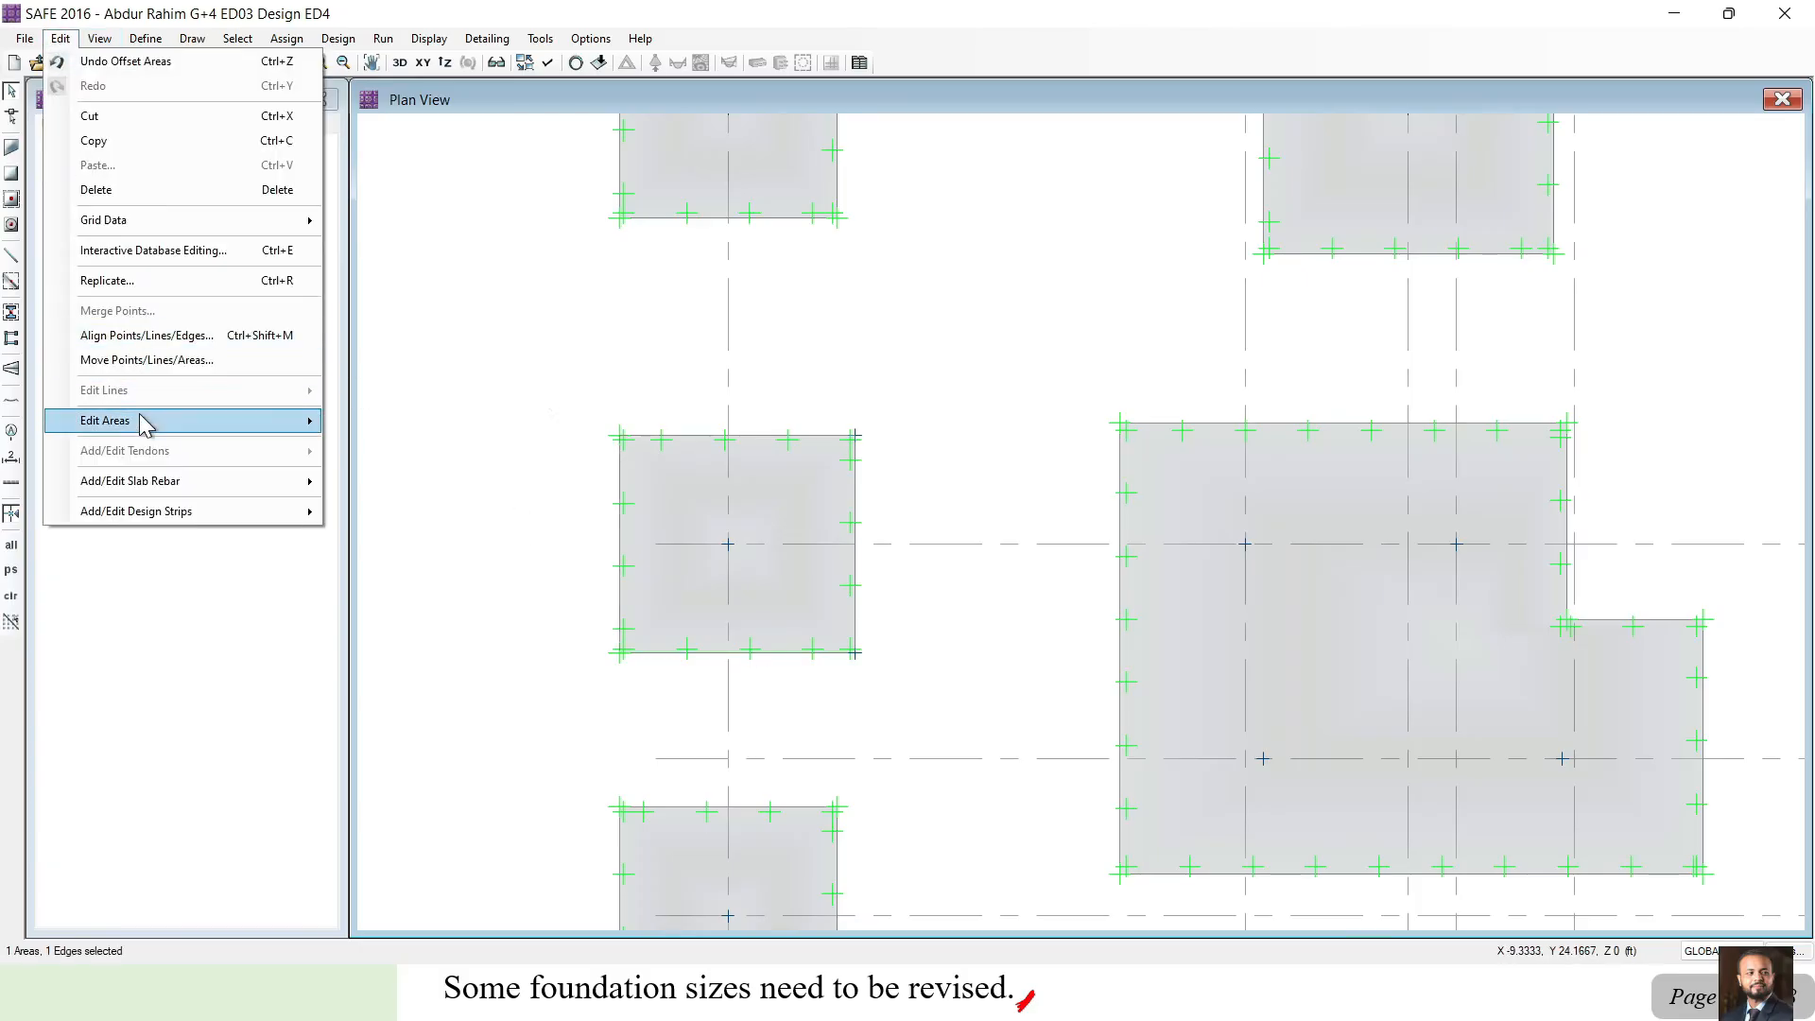
pyautogui.moveTo(142, 420)
pyautogui.click(416, 463)
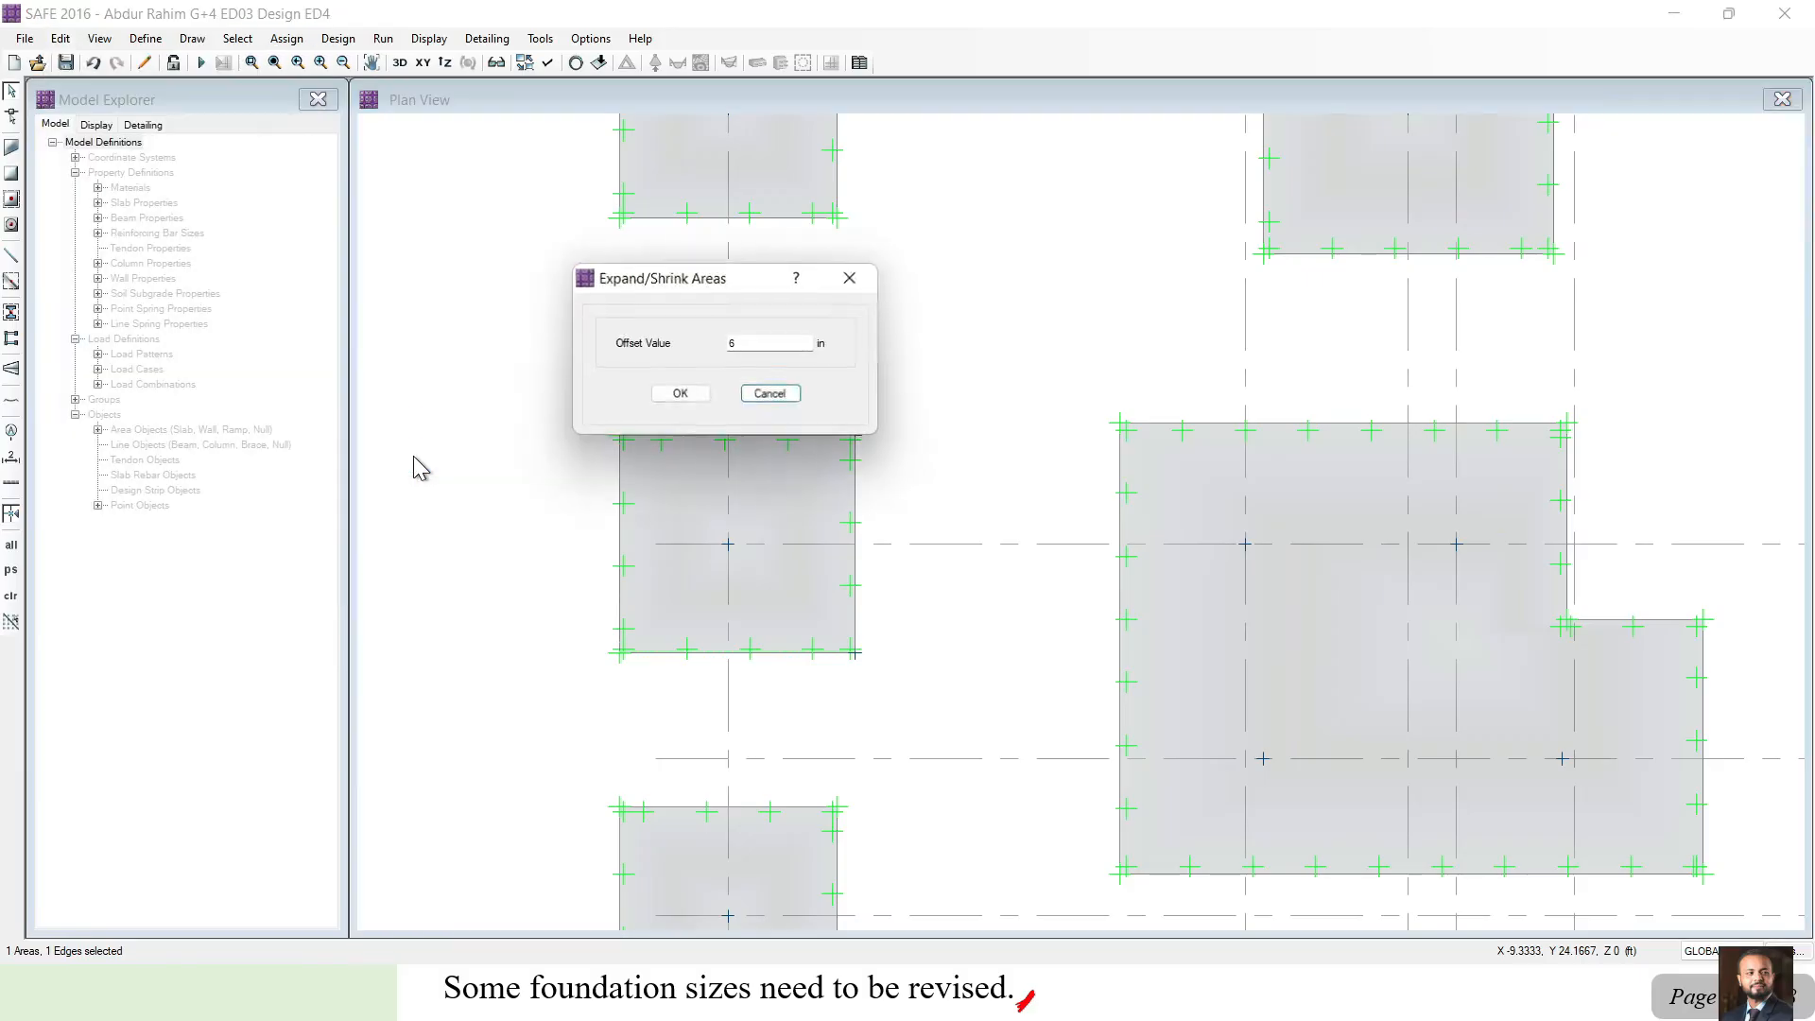
pyautogui.click(689, 397)
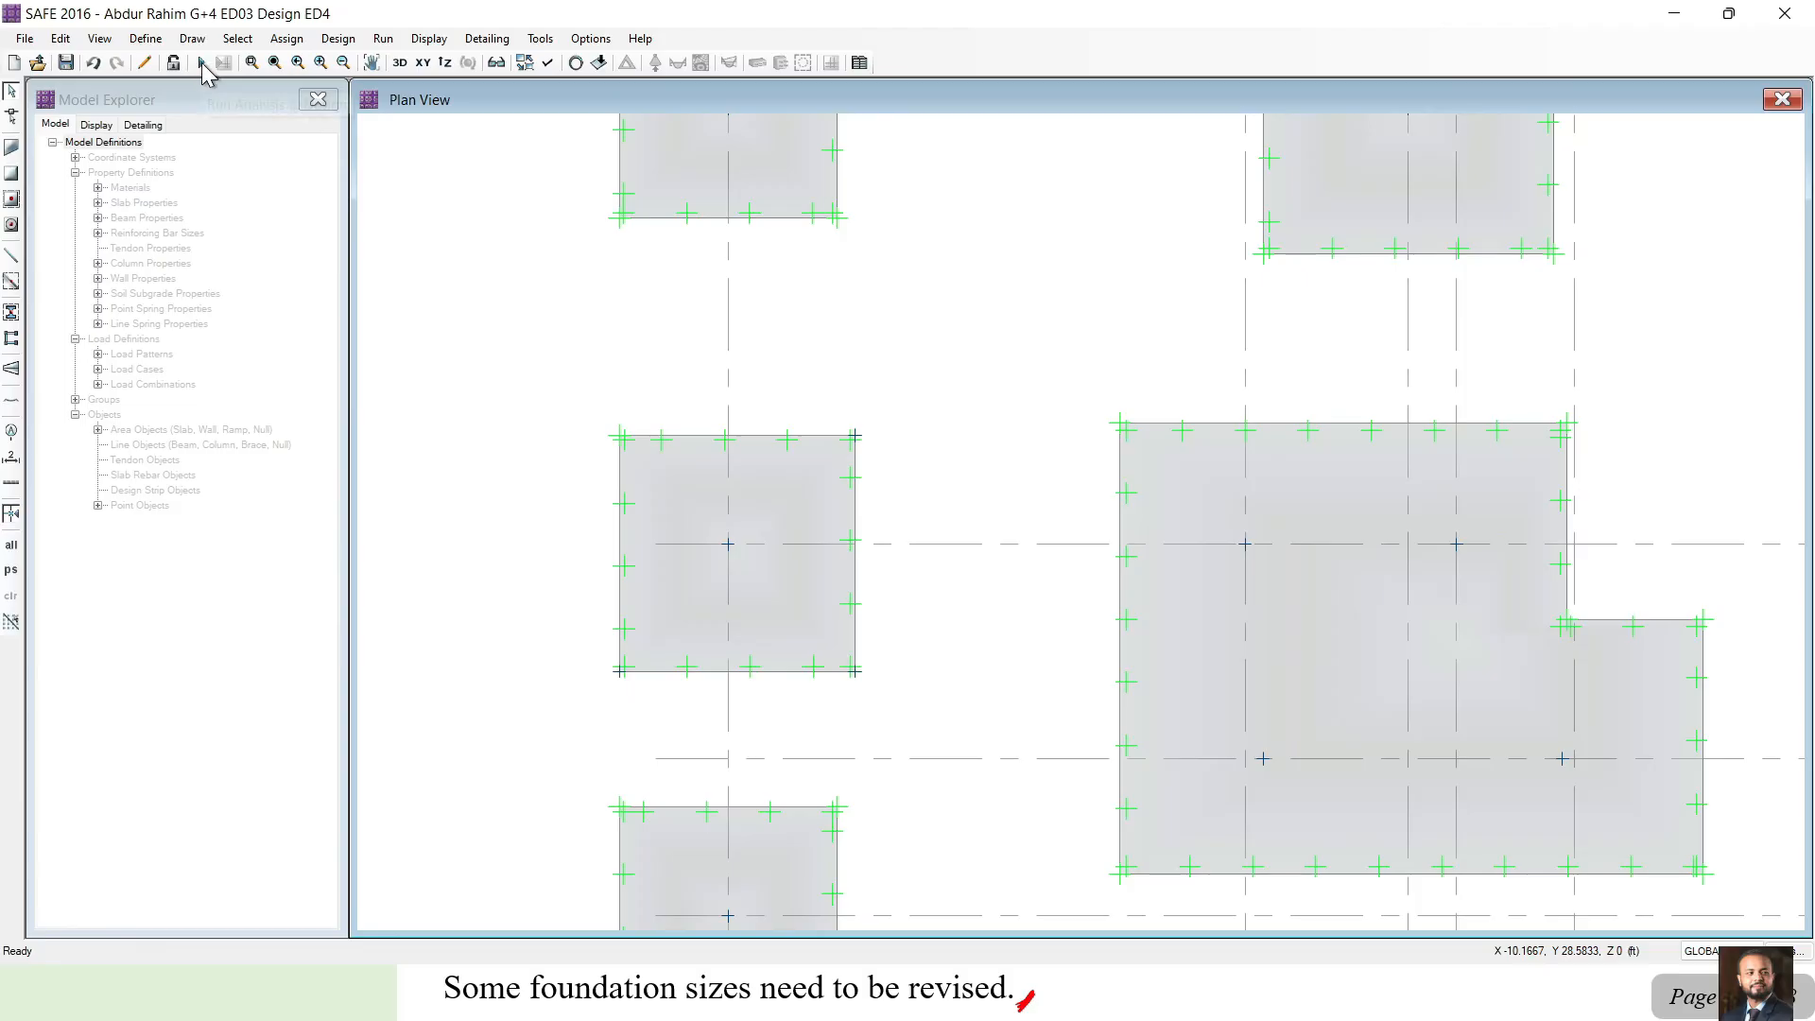
# Run the analysis and display the soil pressures for load combination D+L on the deformed shape.
pyautogui.click(201, 64)
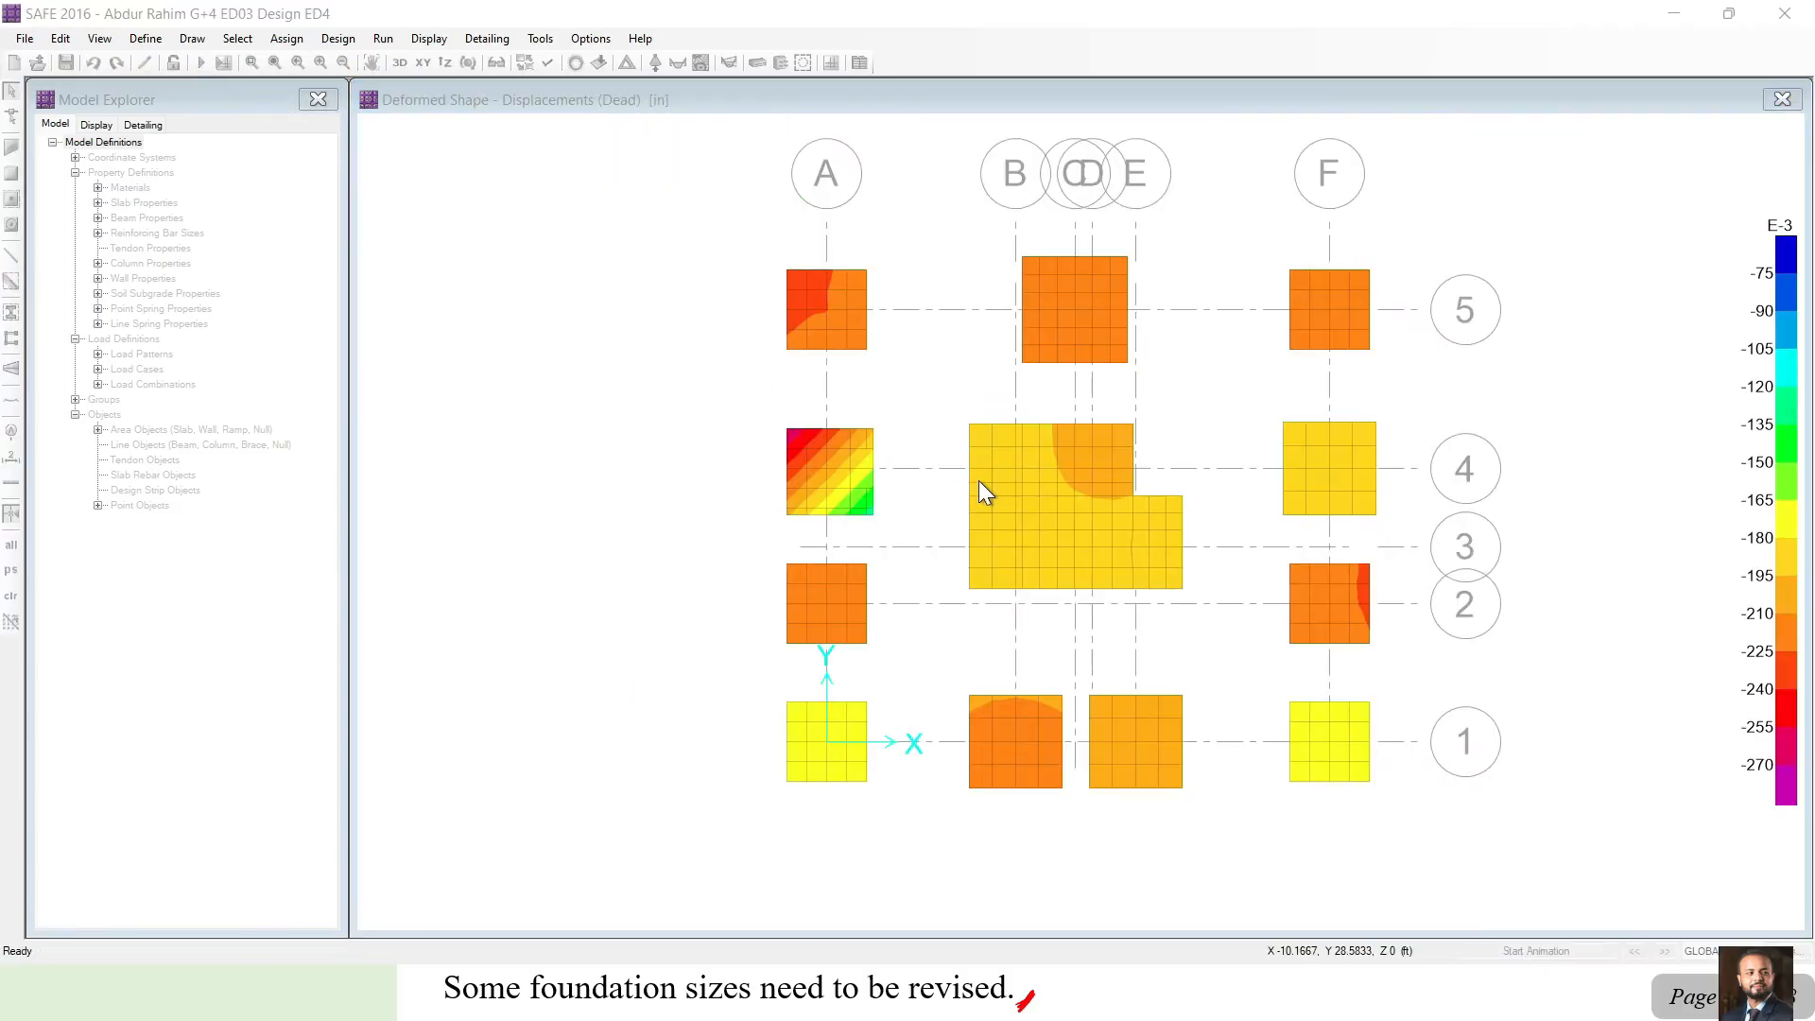
pyautogui.click(656, 64)
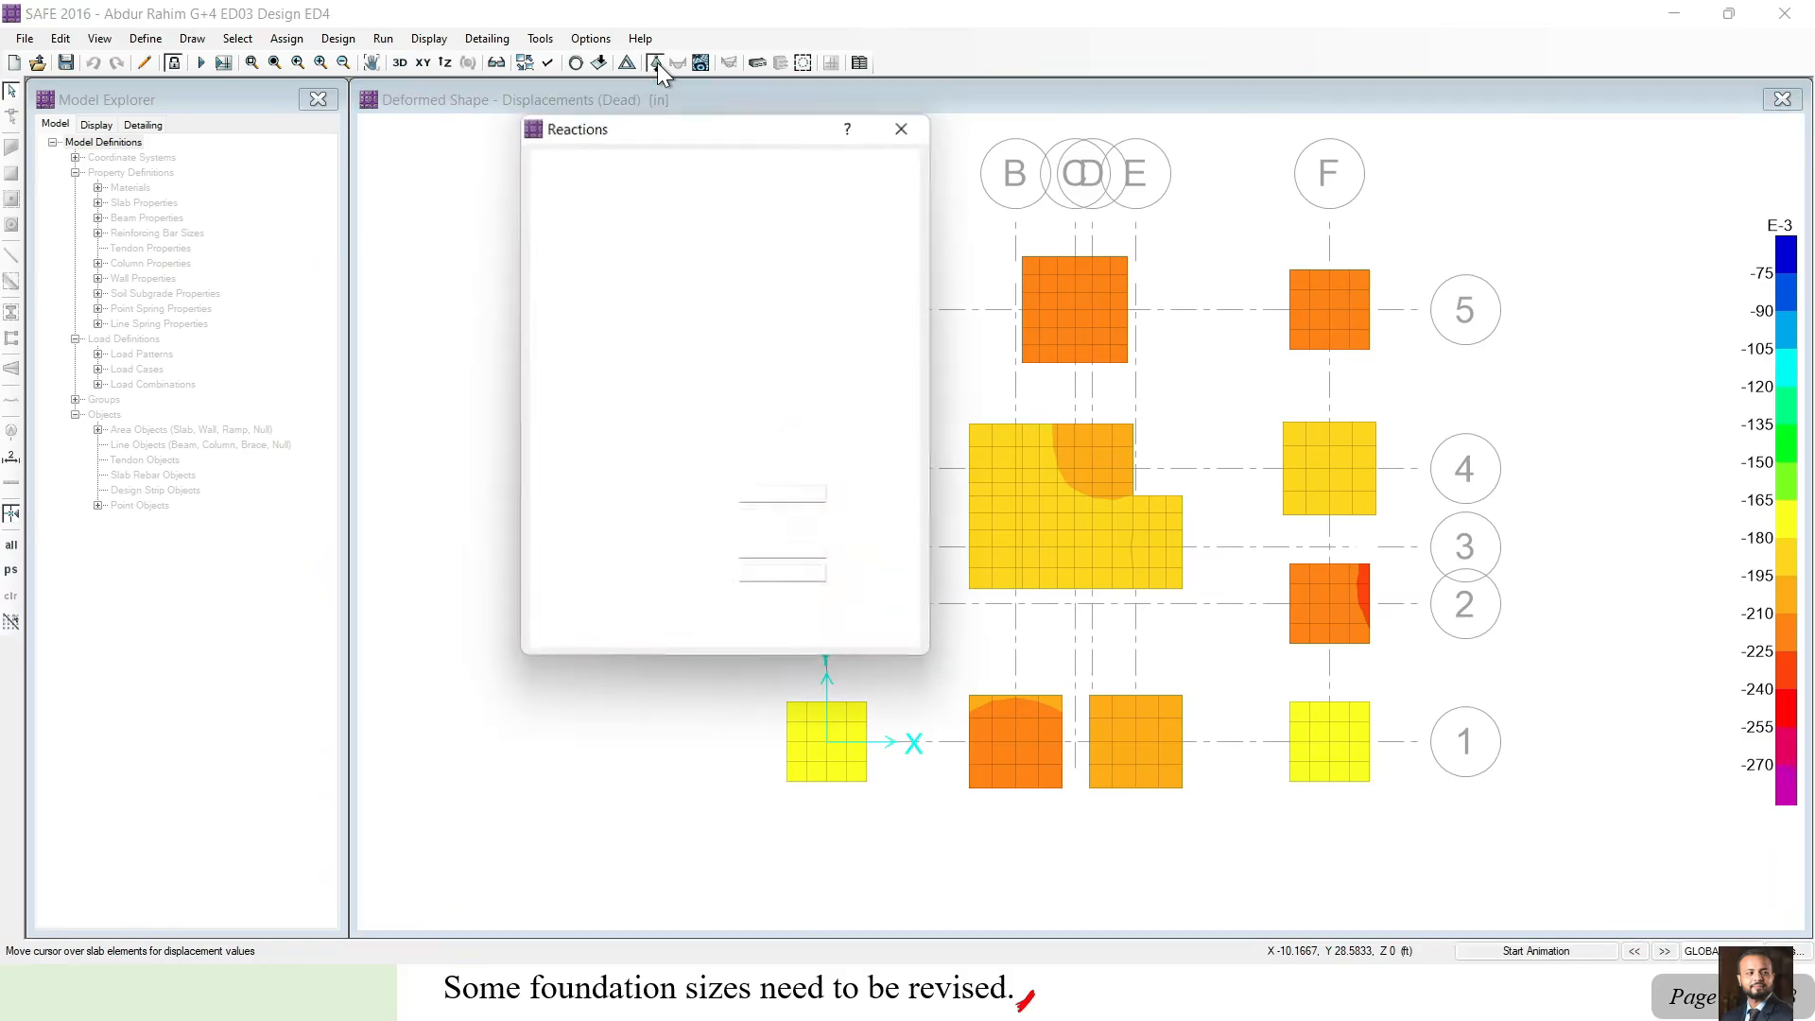
pyautogui.click(673, 619)
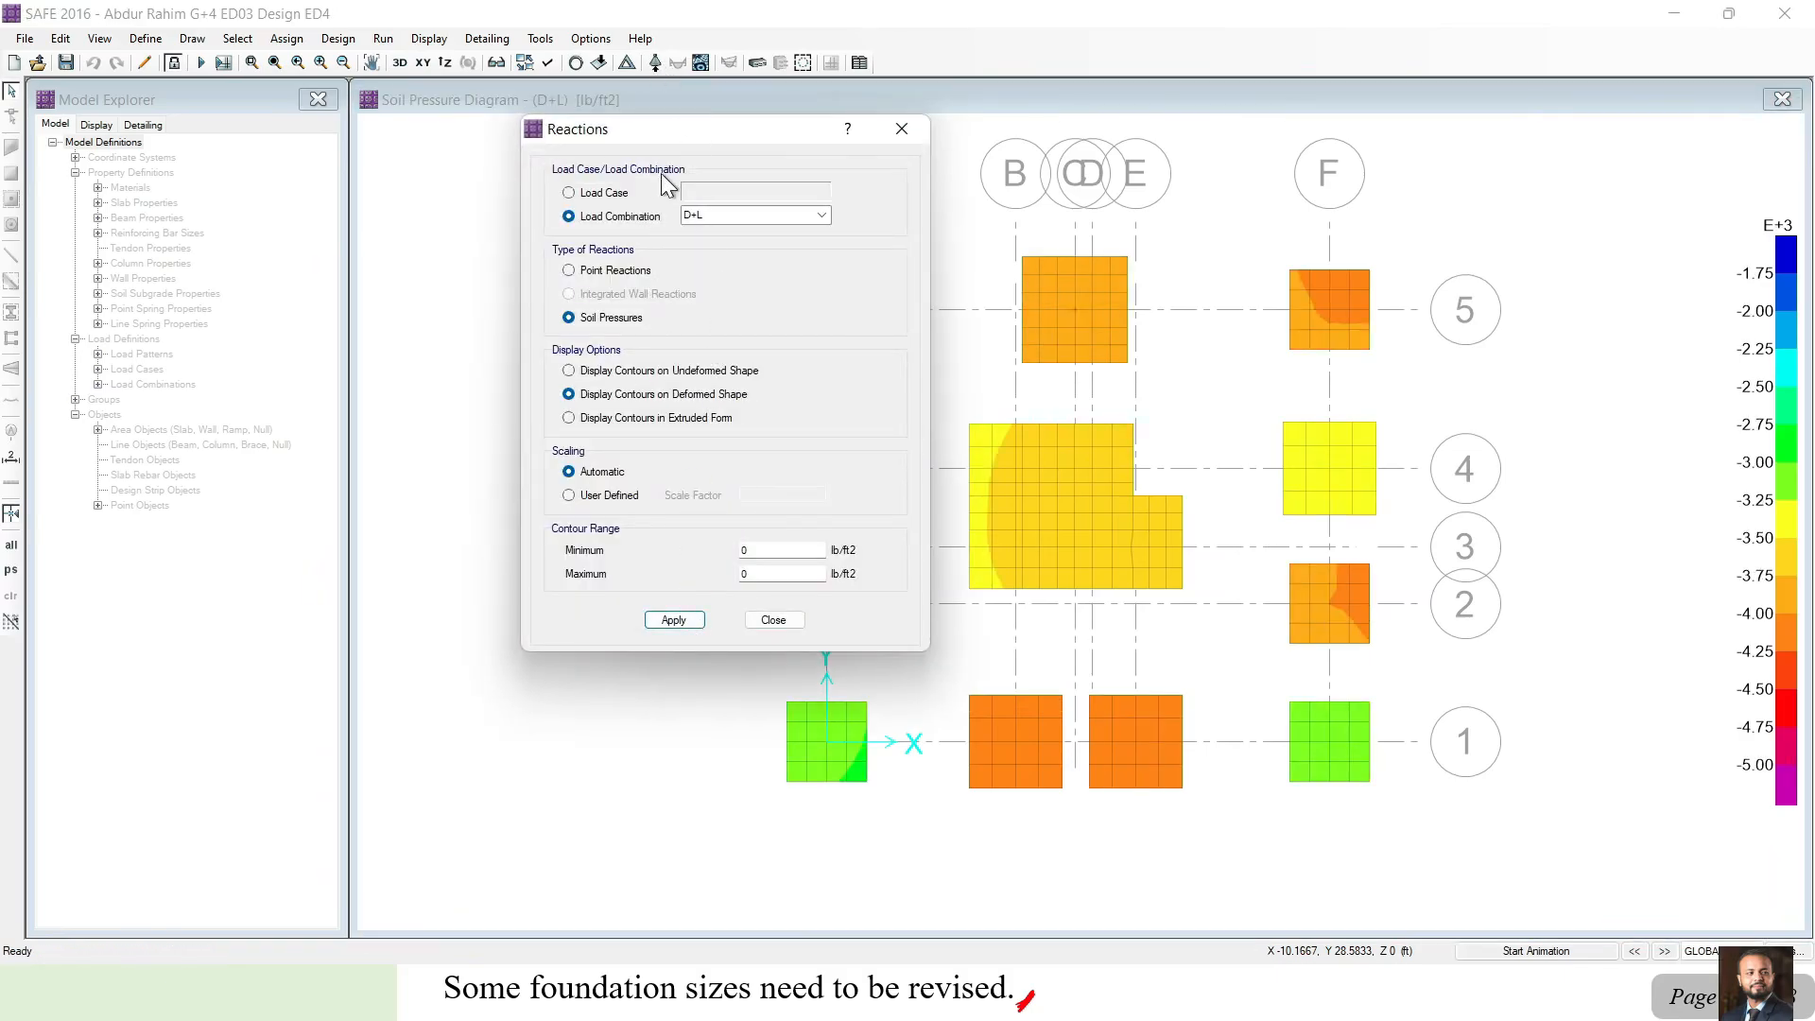
# Examine the soil pressure distribution across the enlarged footing at grid A-4.
pyautogui.moveTo(658, 127); pyautogui.dragTo(338, 201)
pyautogui.moveTo(830, 485)
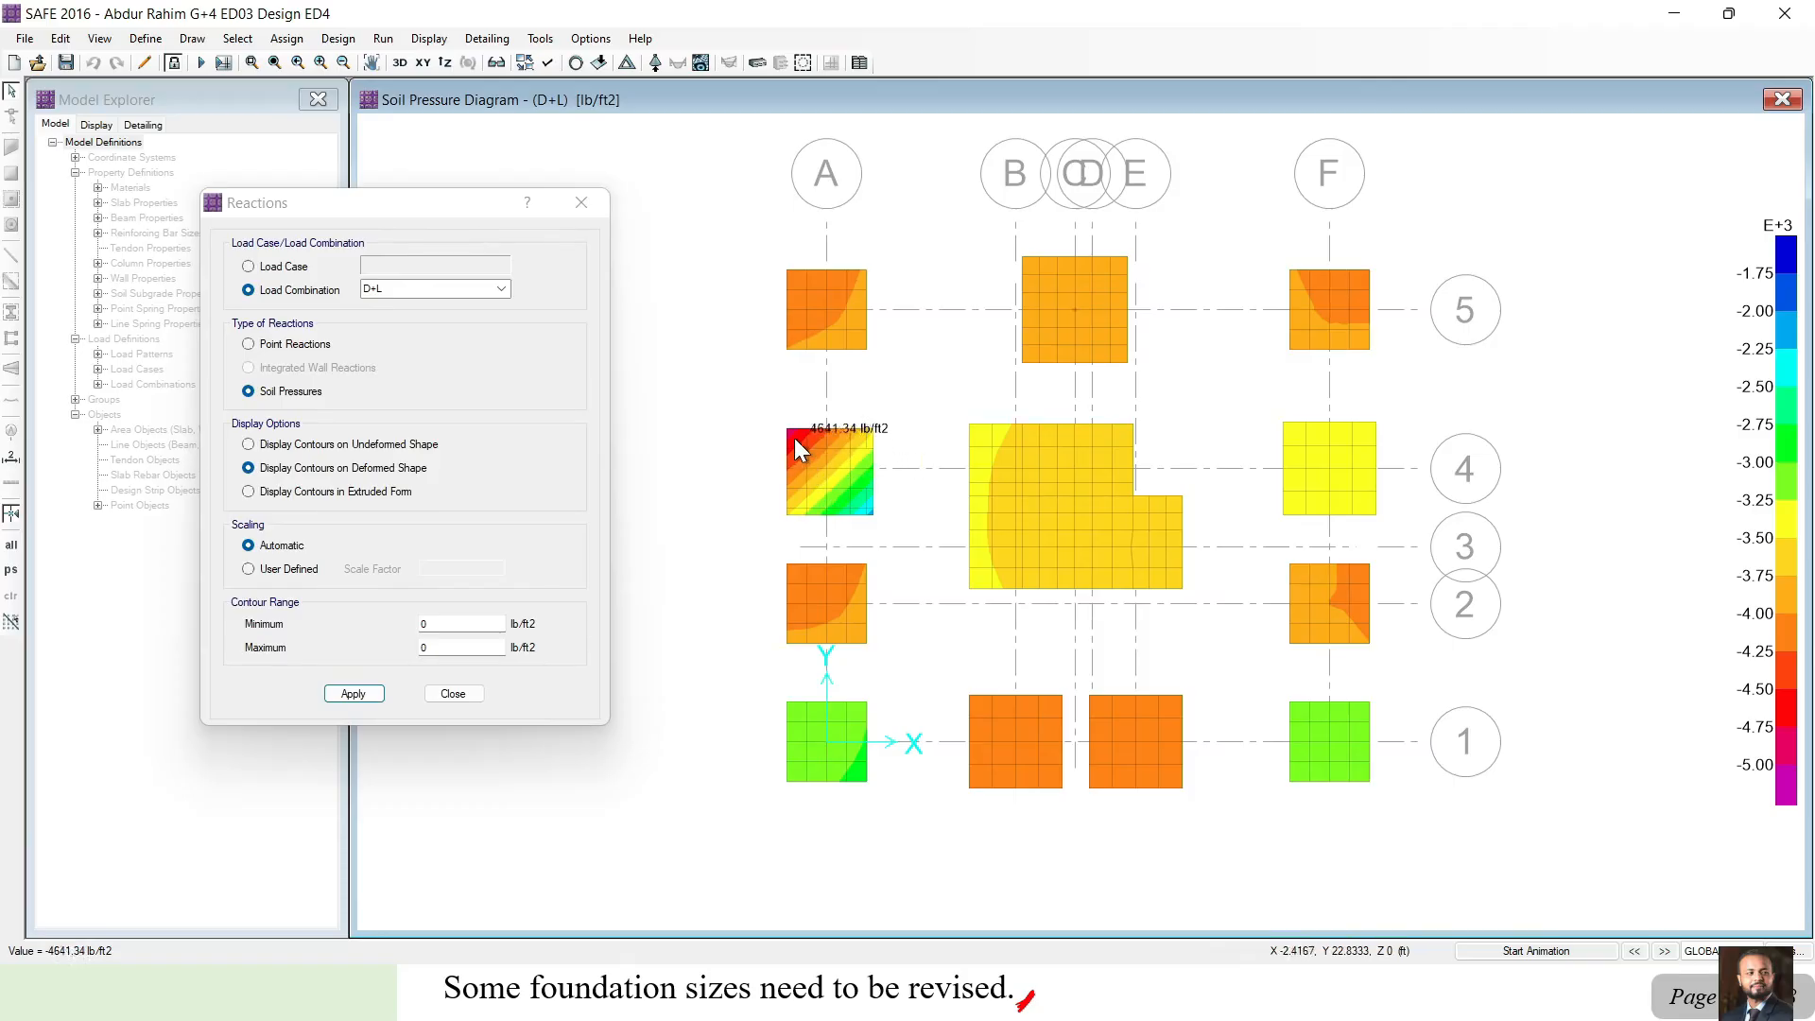
pyautogui.scroll(3, 791, 437)
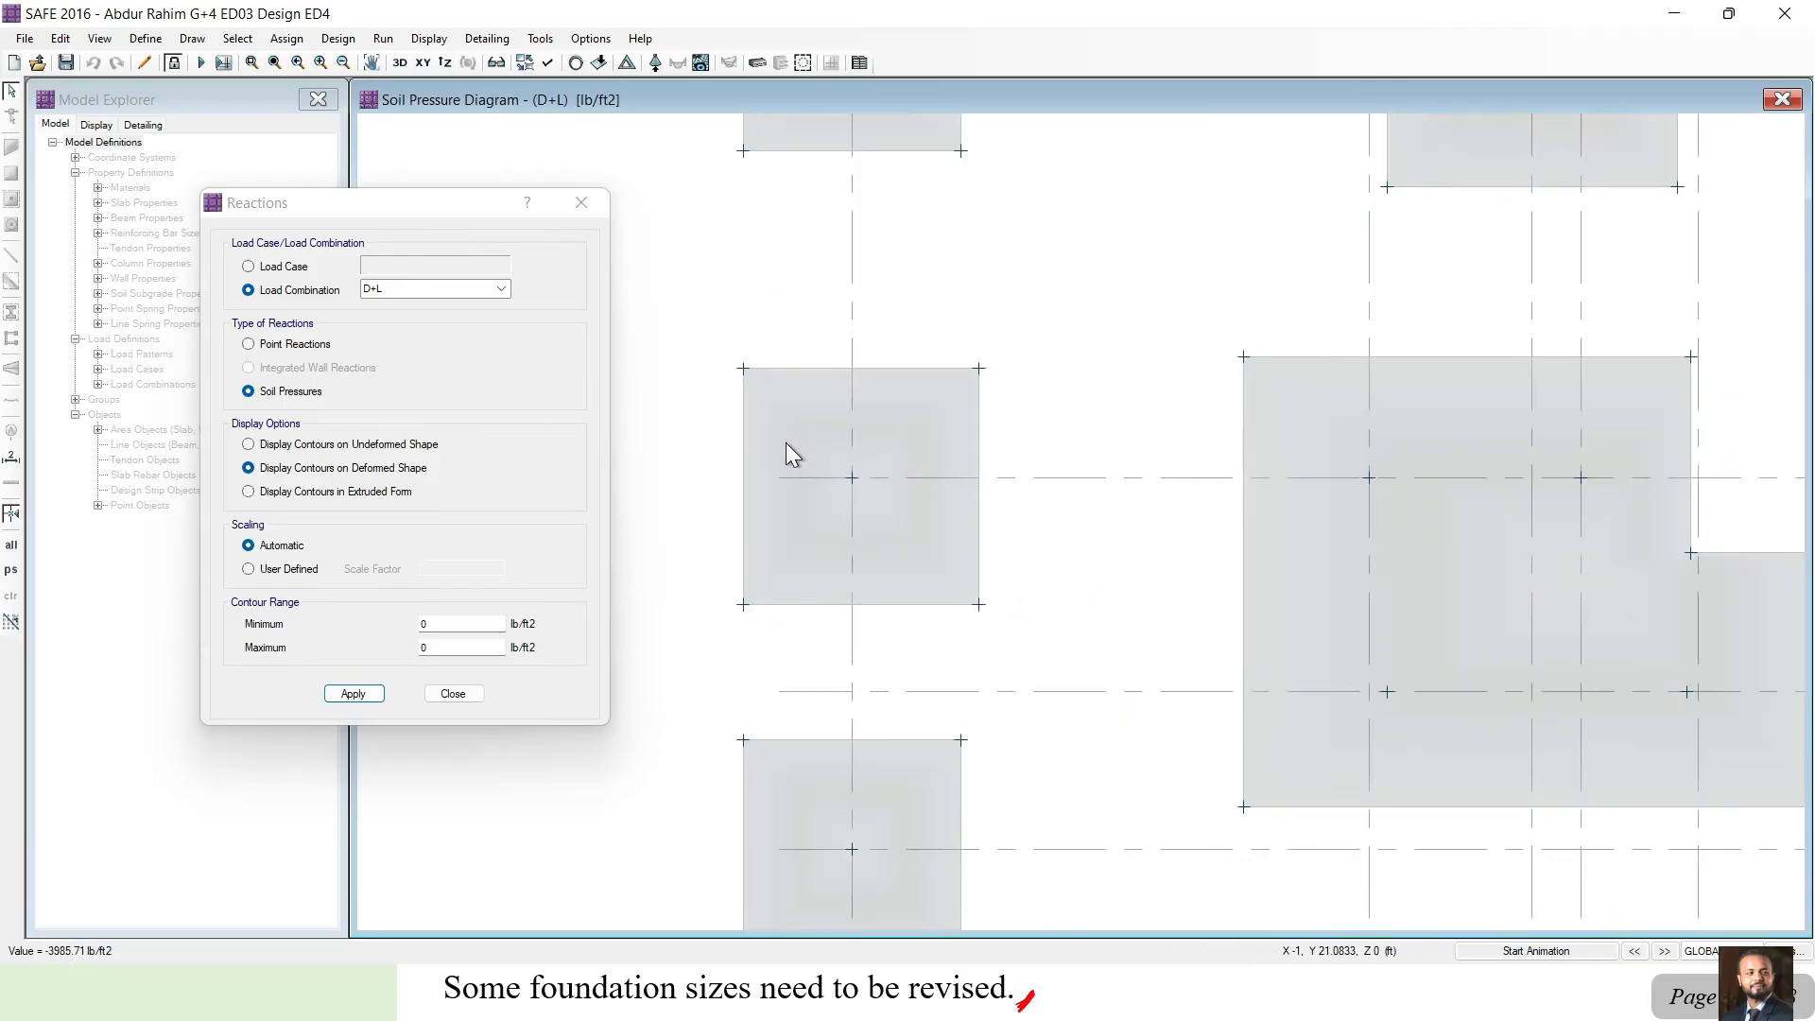
pyautogui.moveTo(755, 382)
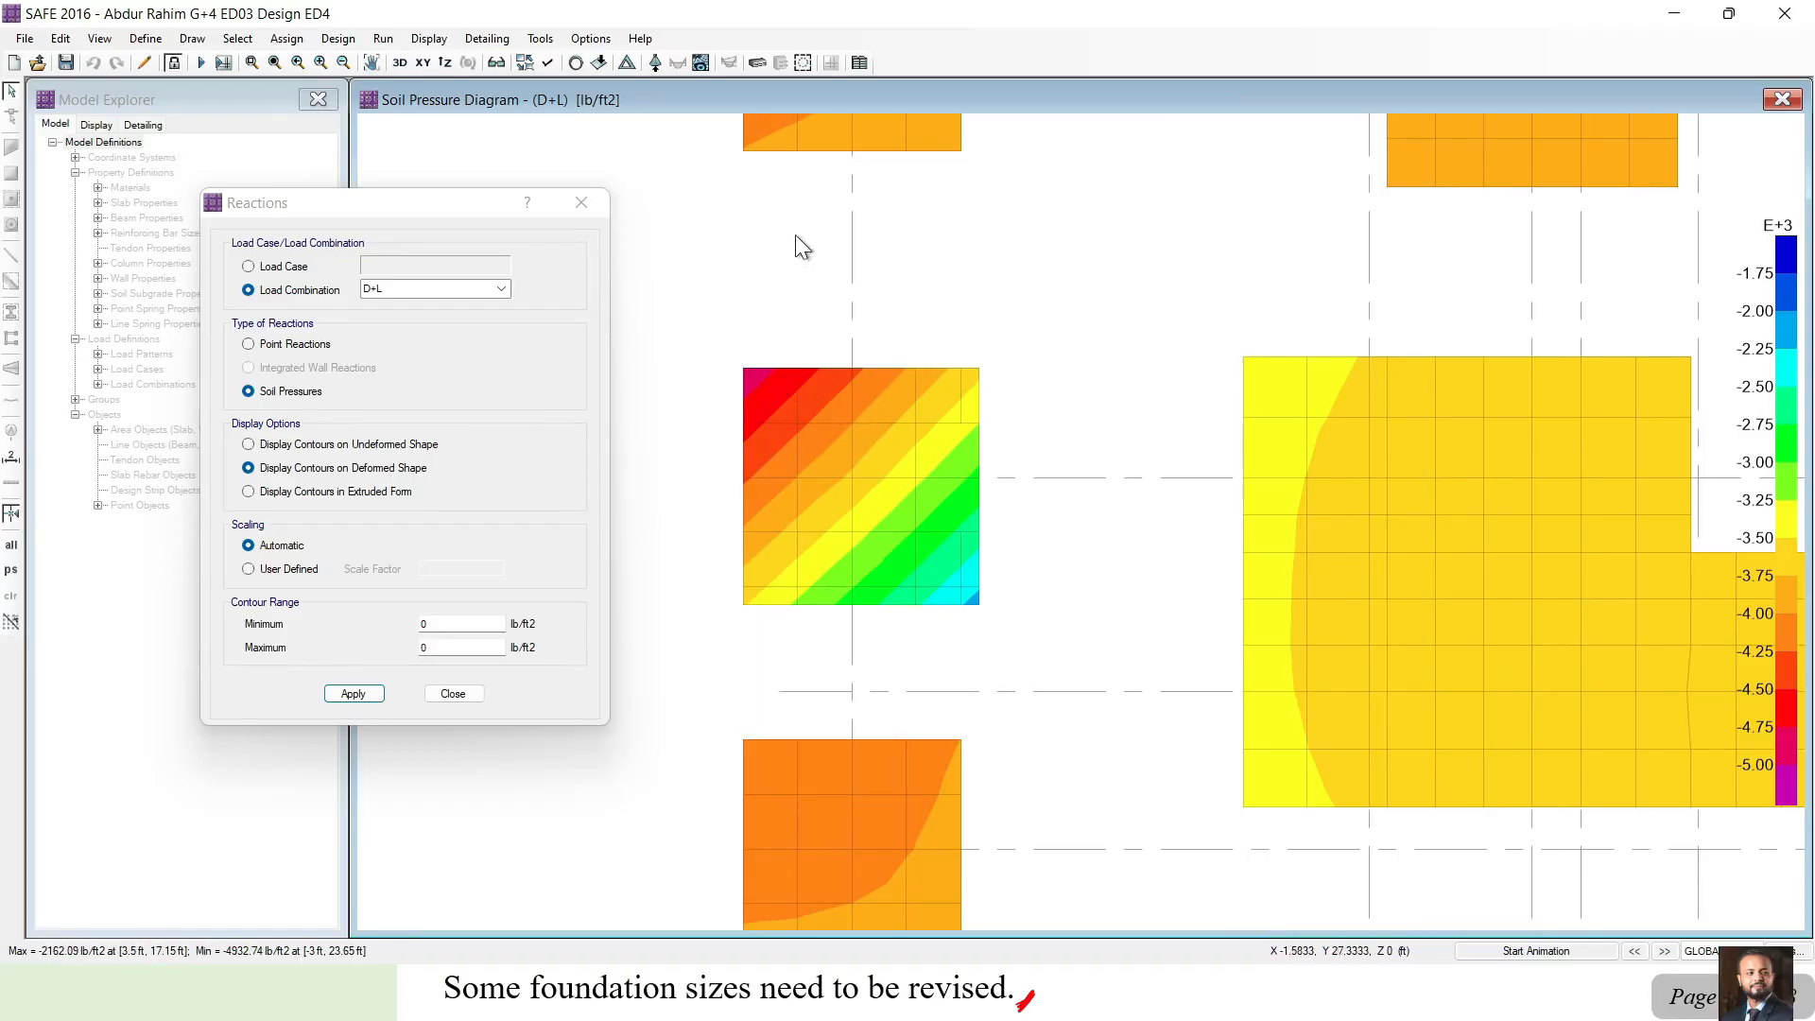
# Unlock the model, discarding the analysis results, and expand the upper edge of the footing at grid A-4 outward by a 6 in offset.
pyautogui.click(173, 62)
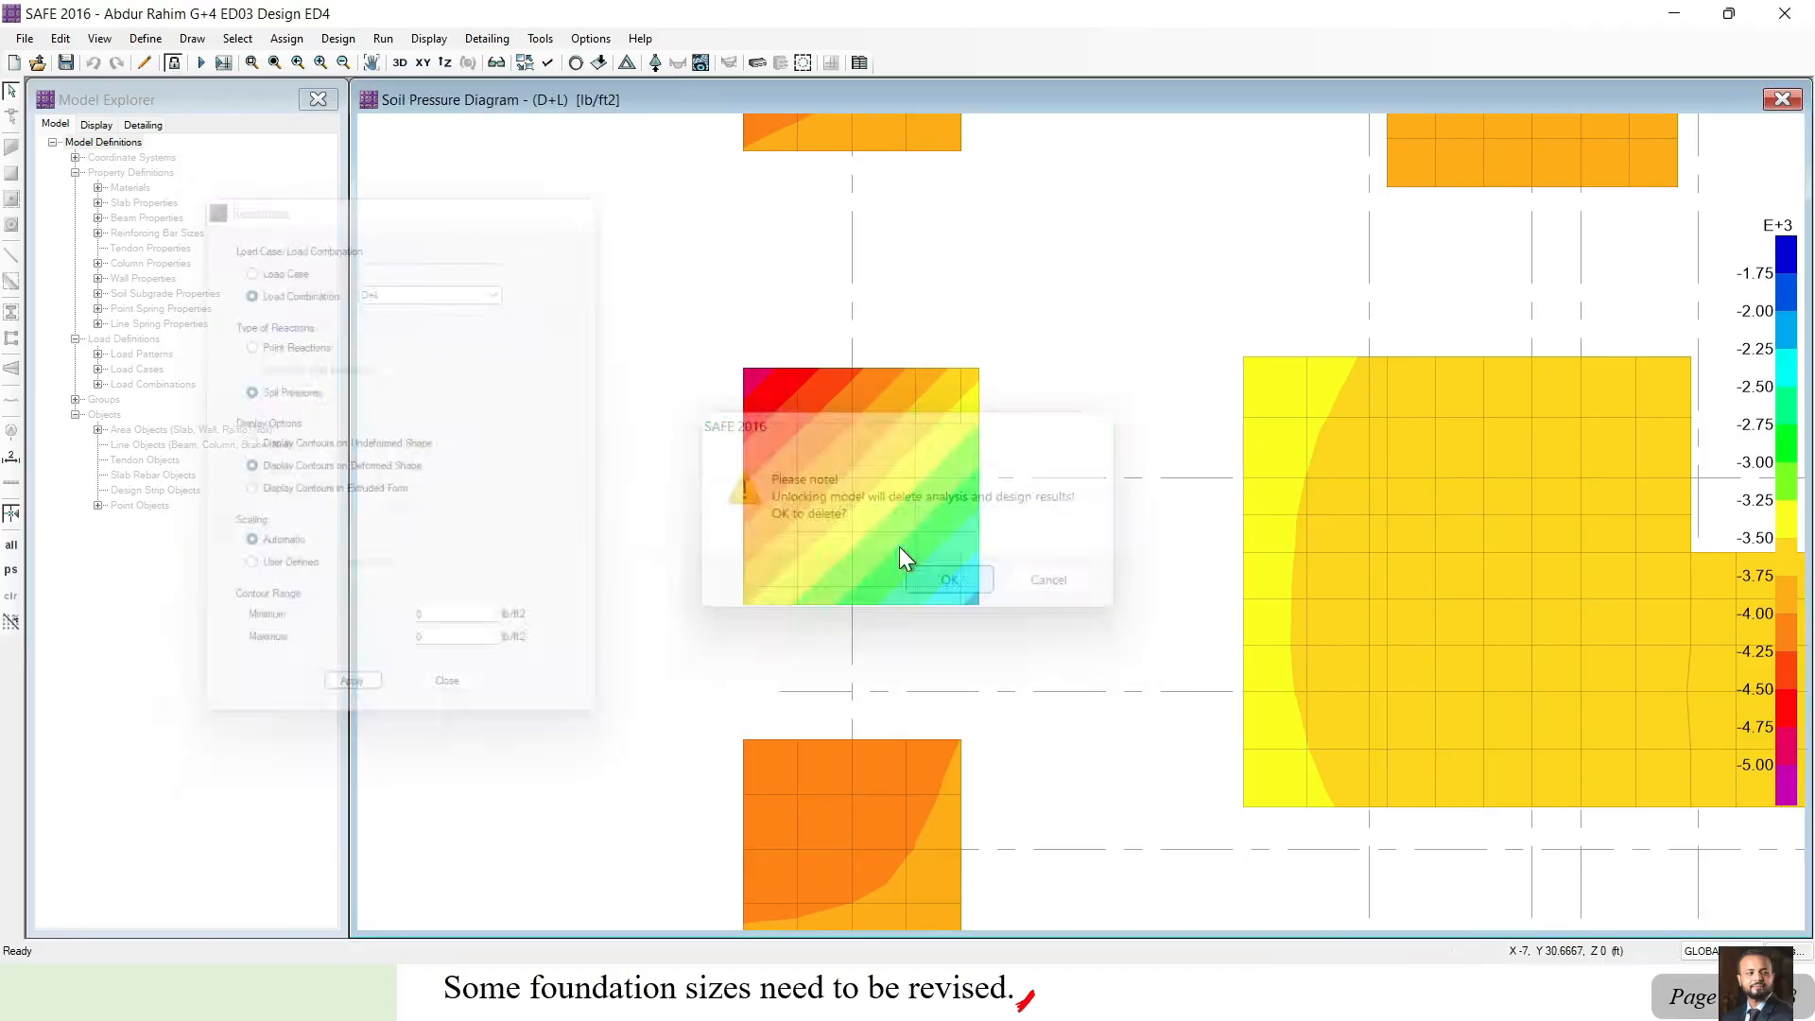
pyautogui.click(953, 584)
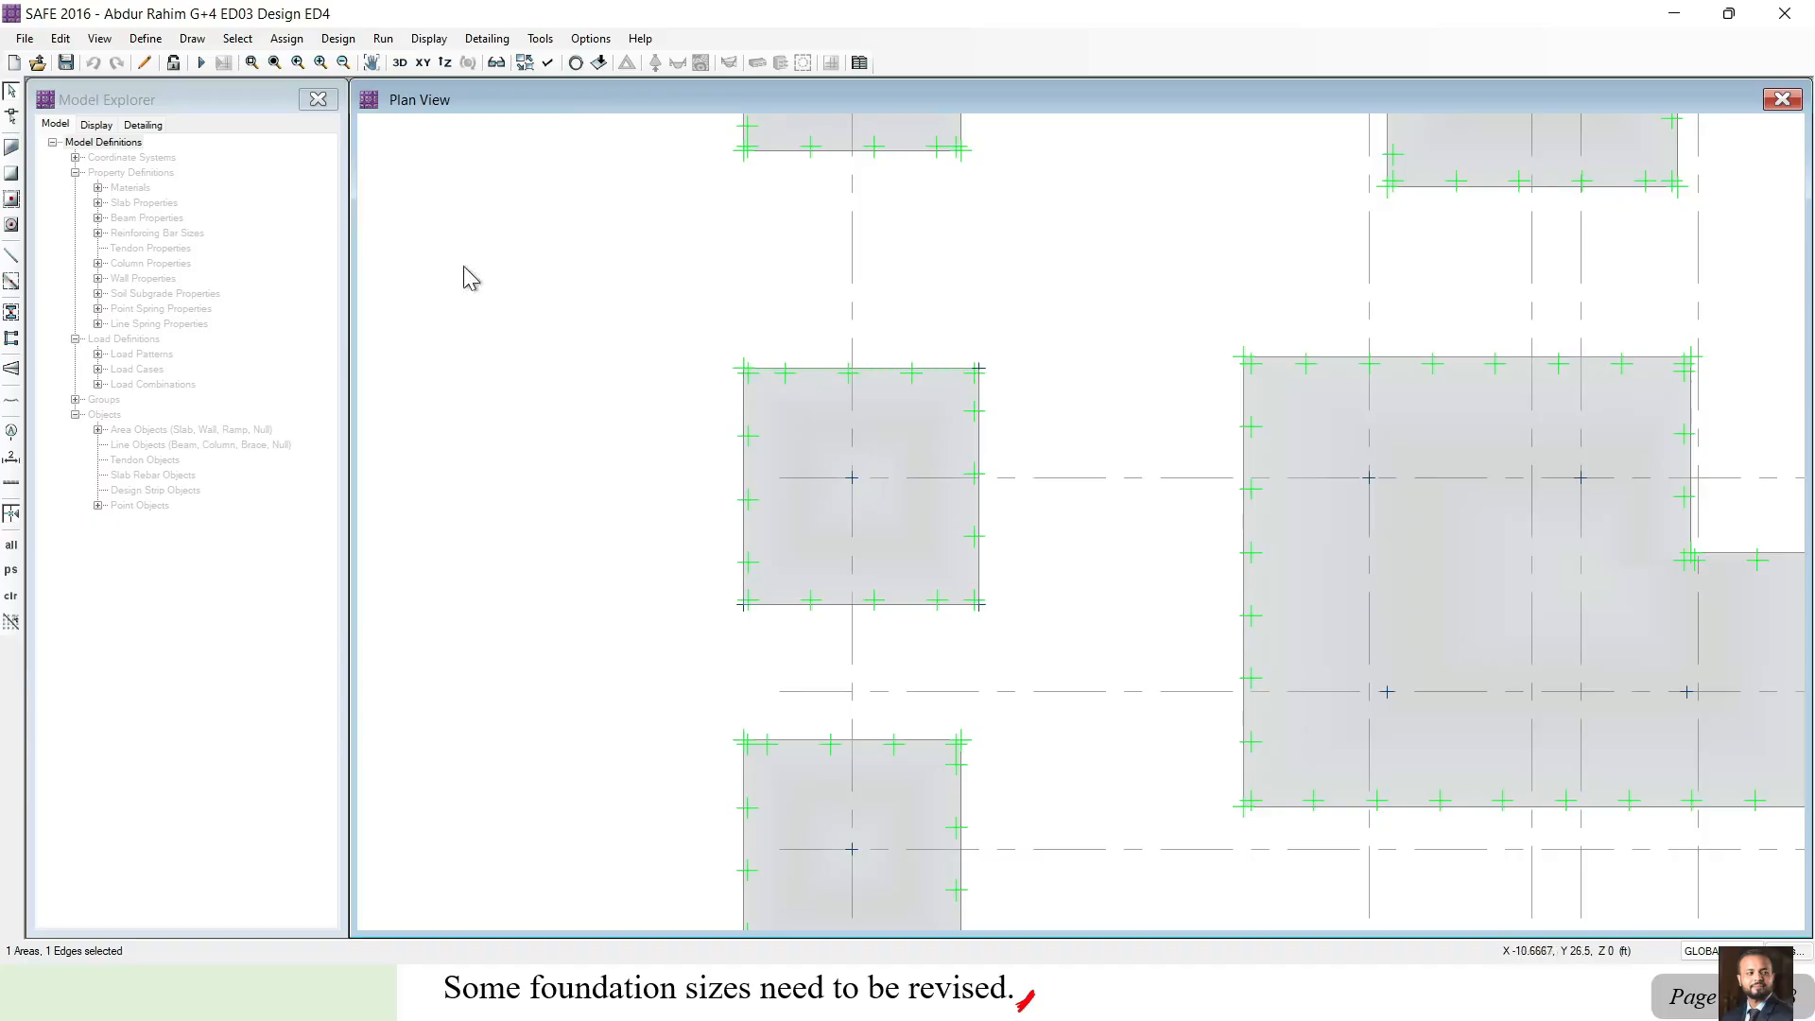
pyautogui.click(60, 39)
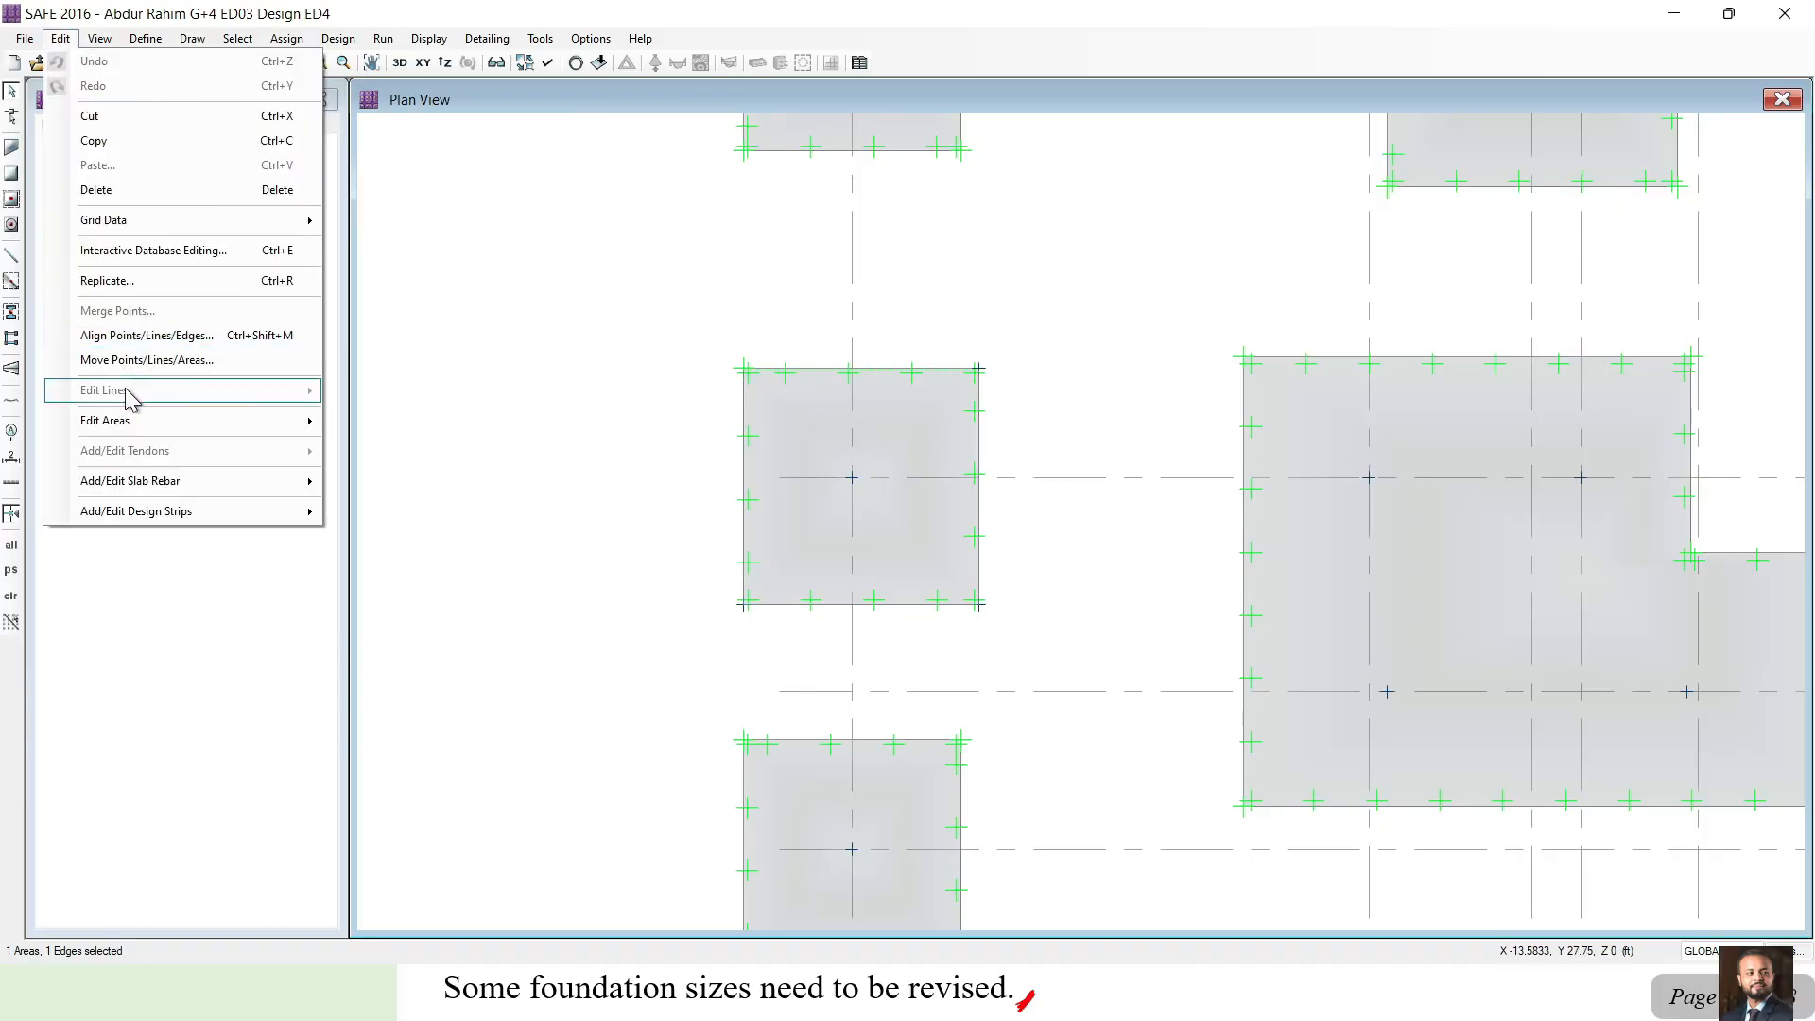
pyautogui.moveTo(126, 419)
pyautogui.click(466, 463)
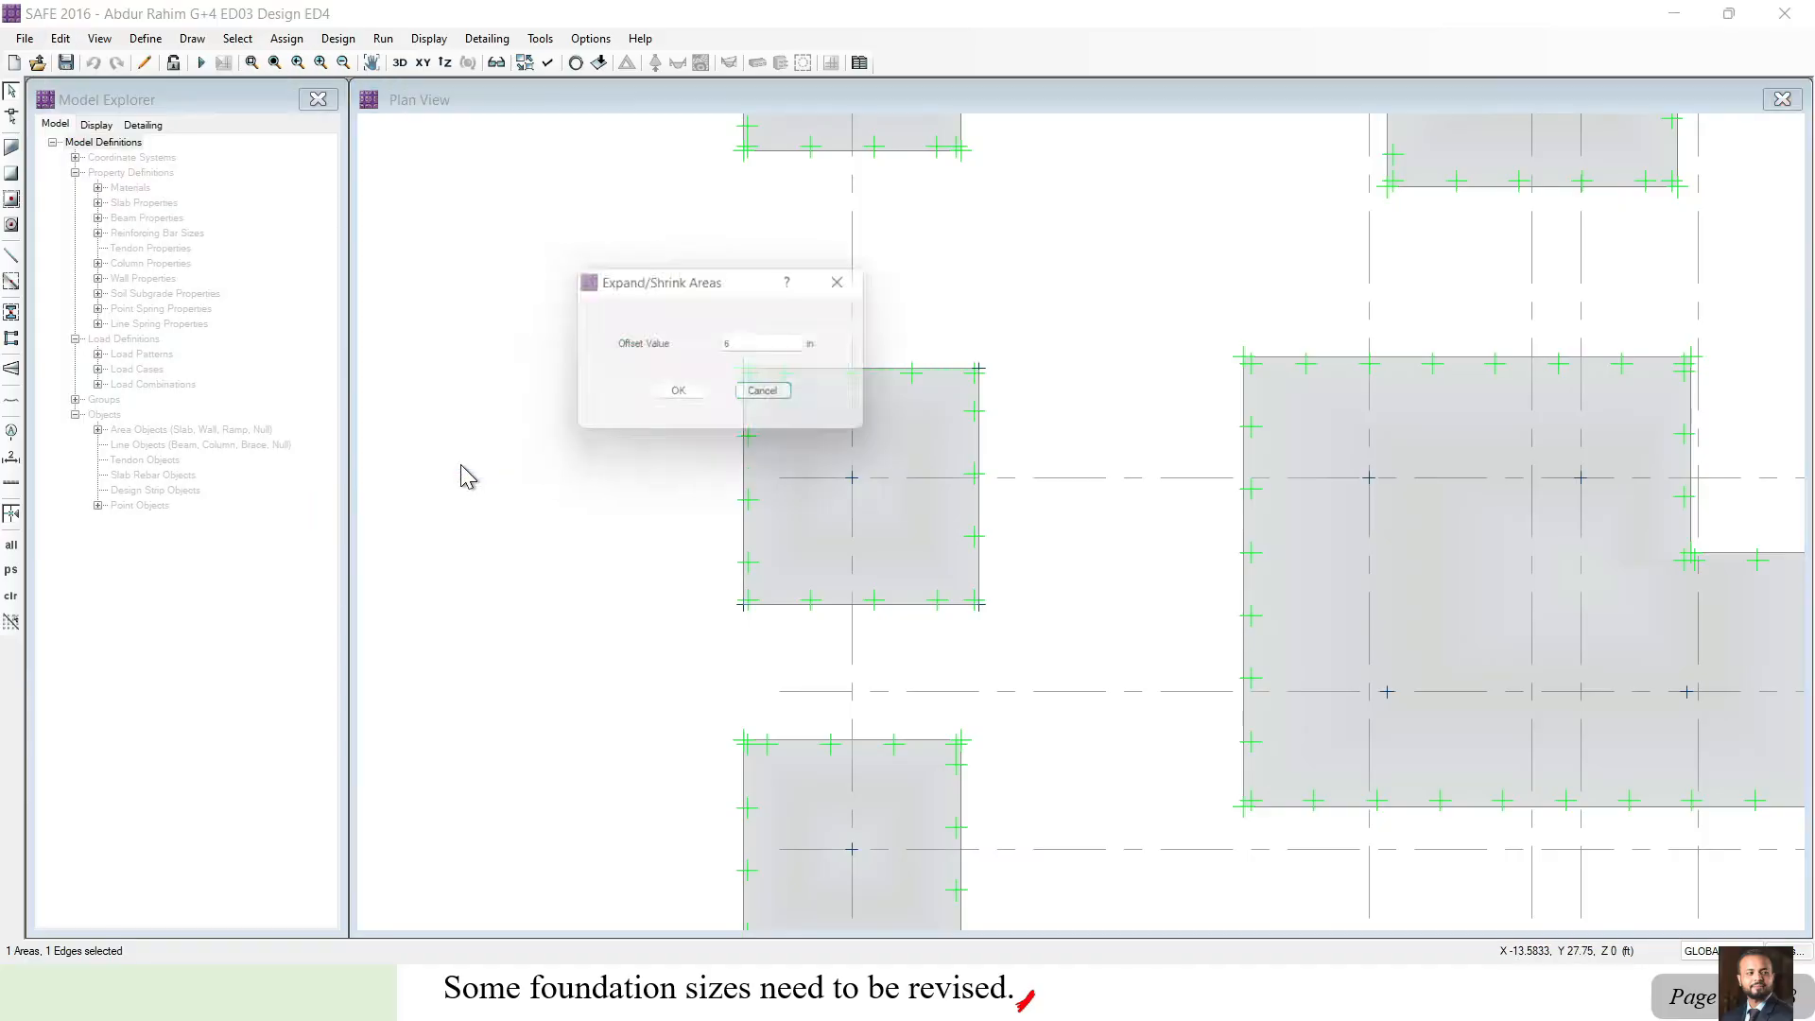
pyautogui.click(672, 394)
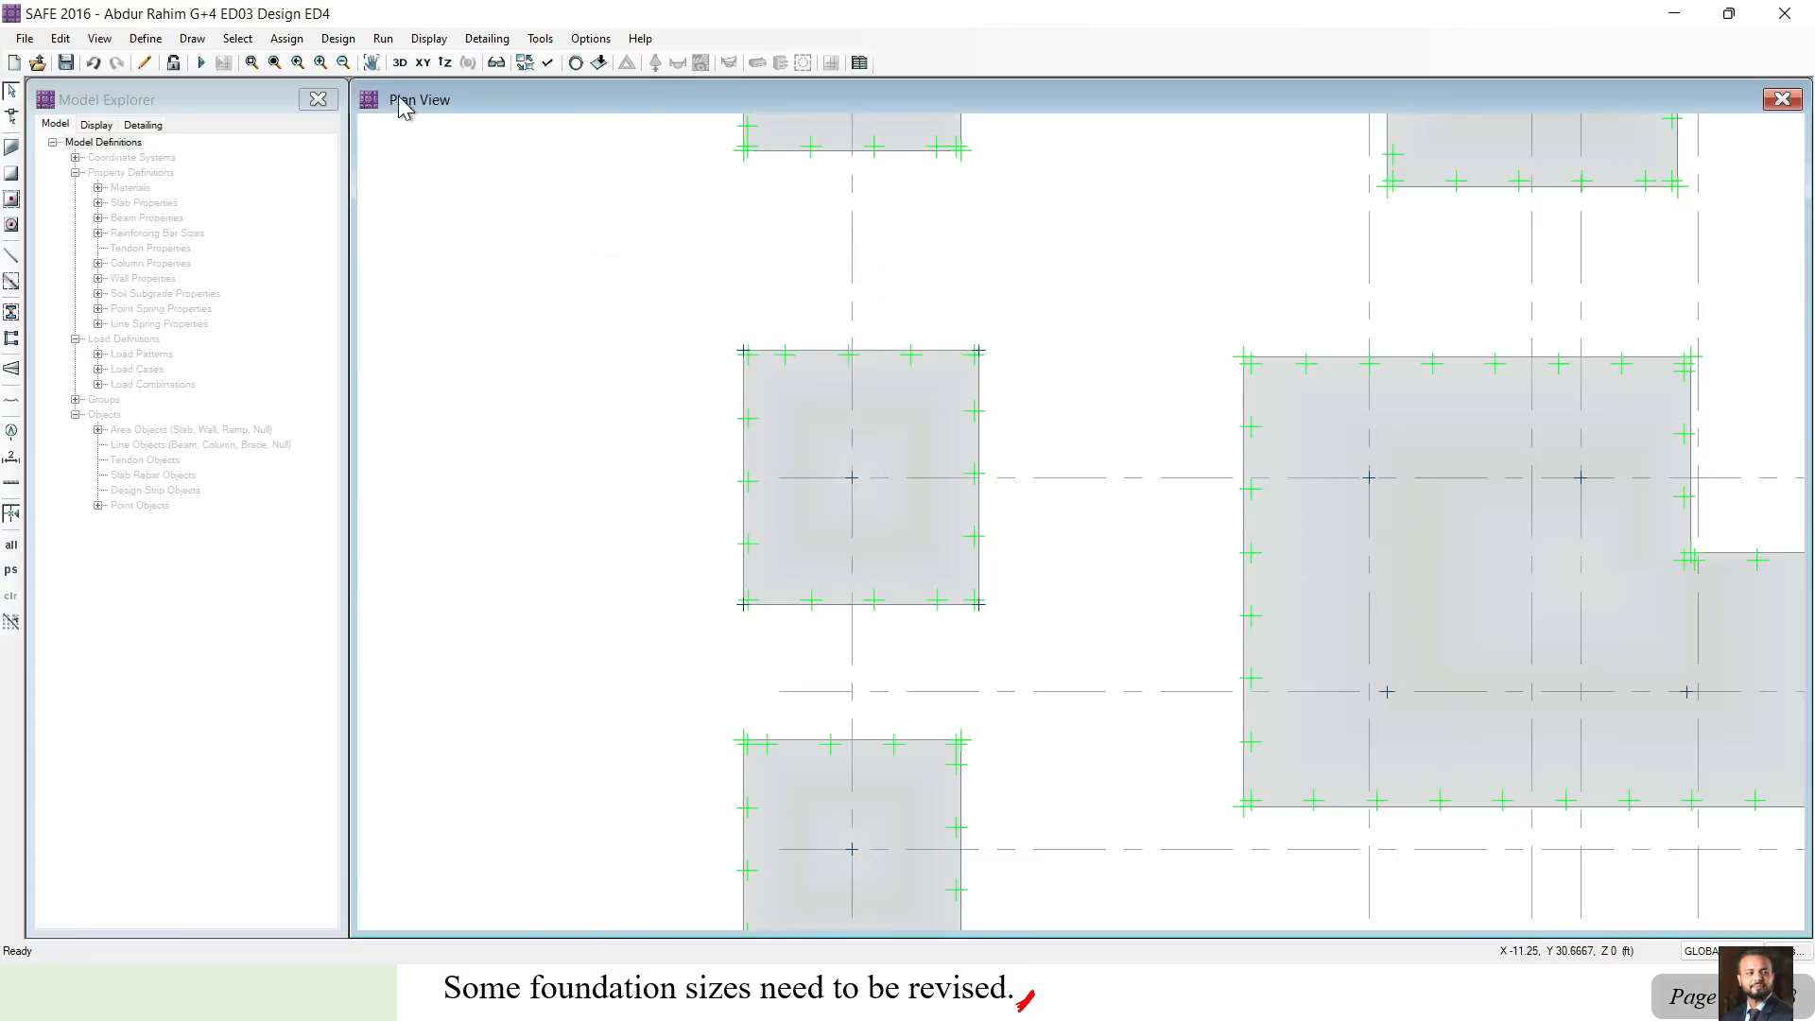
# Rerun the analysis and display the D+L soil pressures on the deformed shape, then inspect them across the footings.
pyautogui.click(202, 62)
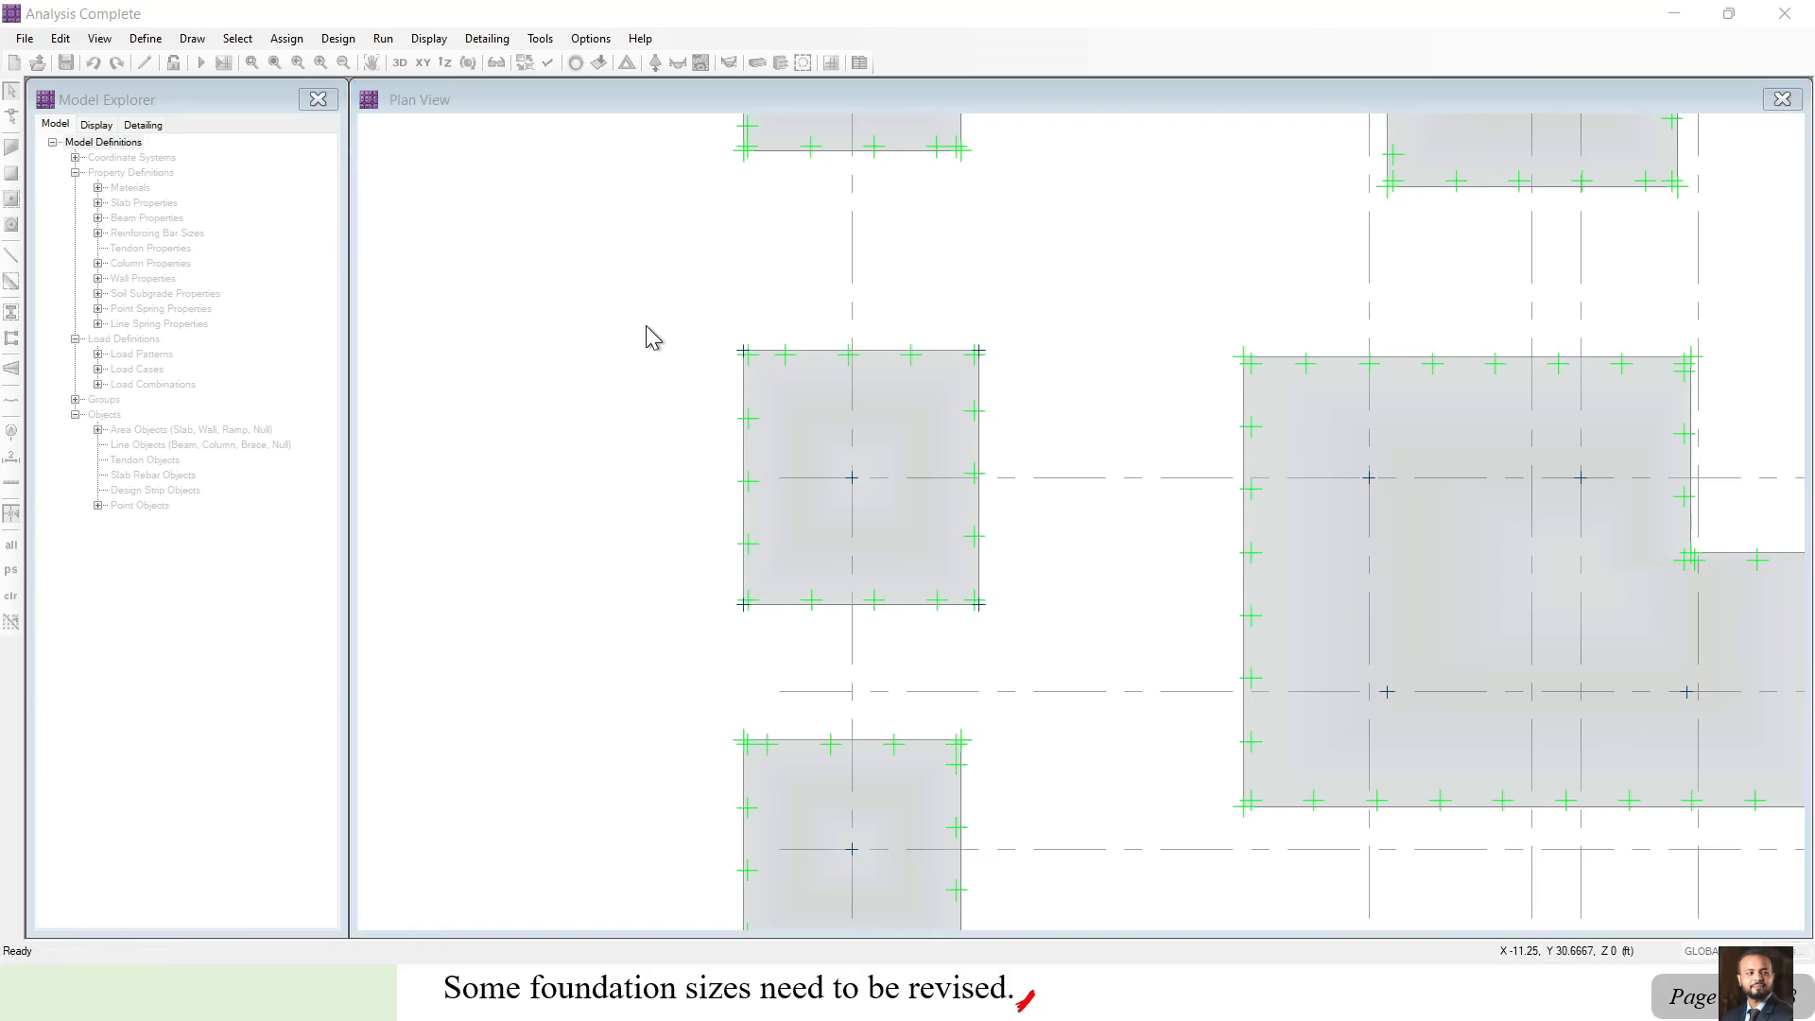
pyautogui.click(768, 58)
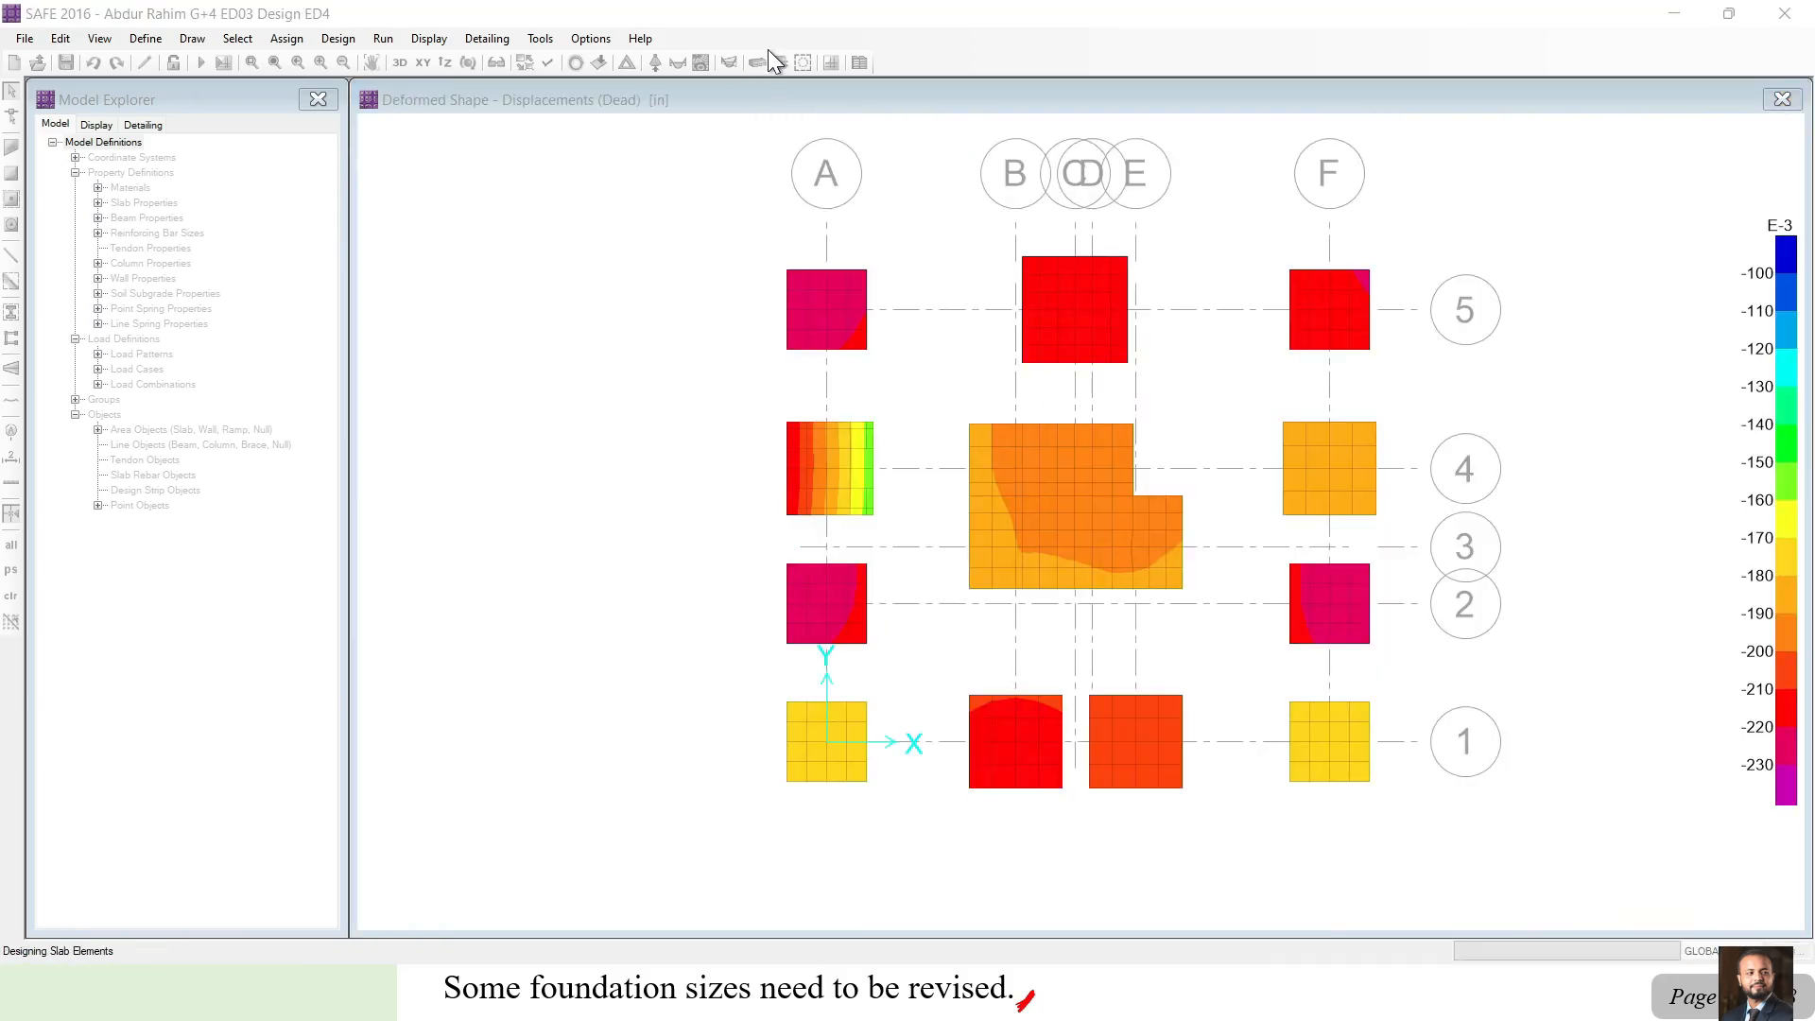
pyautogui.click(656, 59)
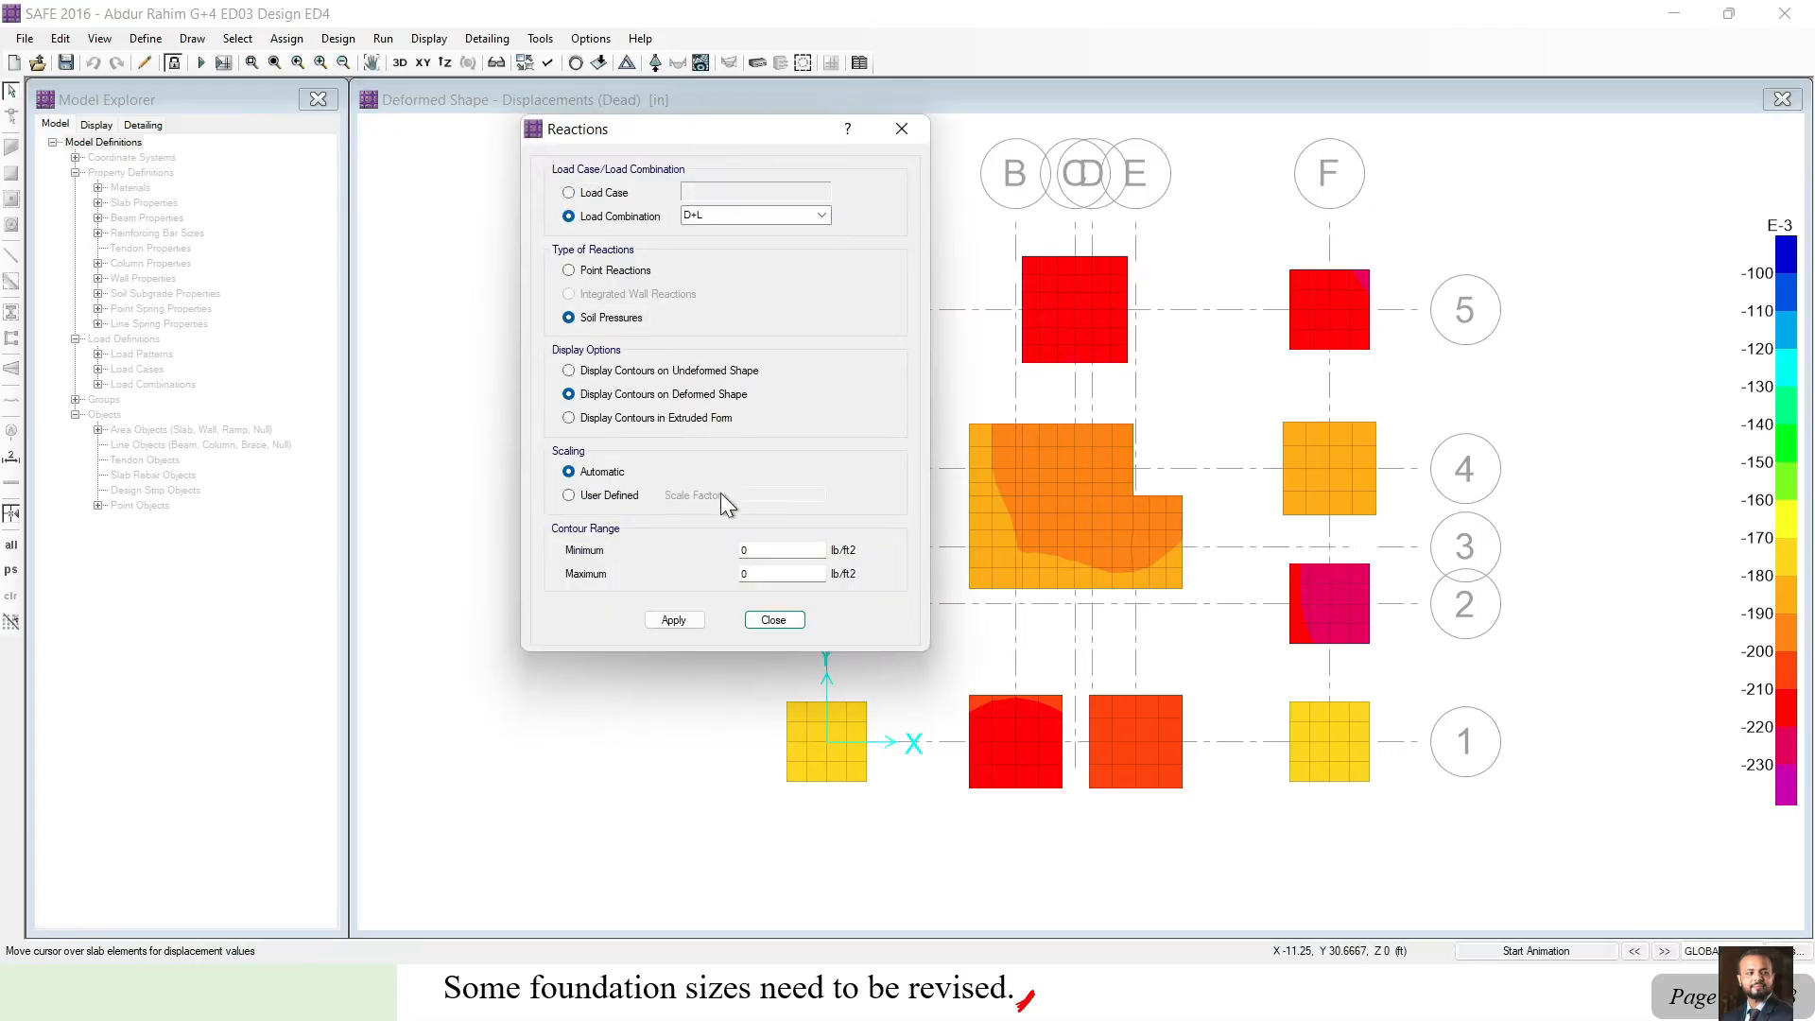
pyautogui.click(685, 616)
pyautogui.moveTo(633, 127); pyautogui.dragTo(409, 236)
pyautogui.moveTo(788, 430)
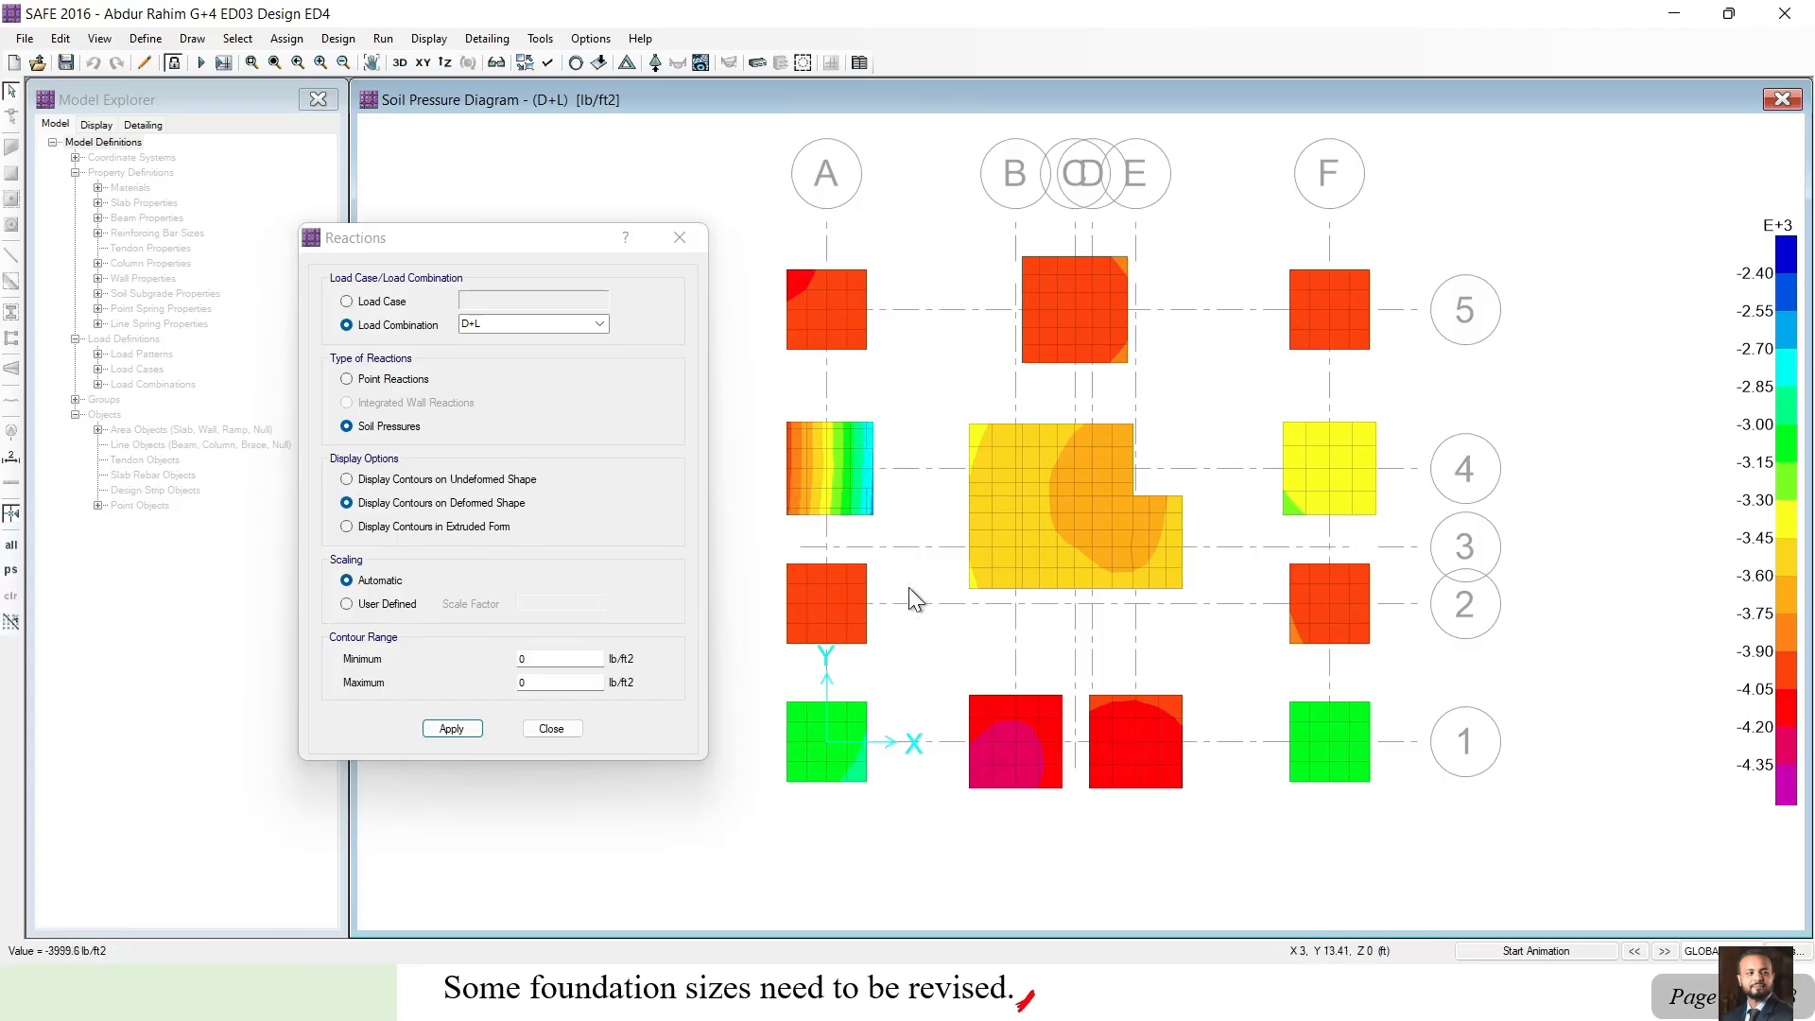
pyautogui.click(693, 244)
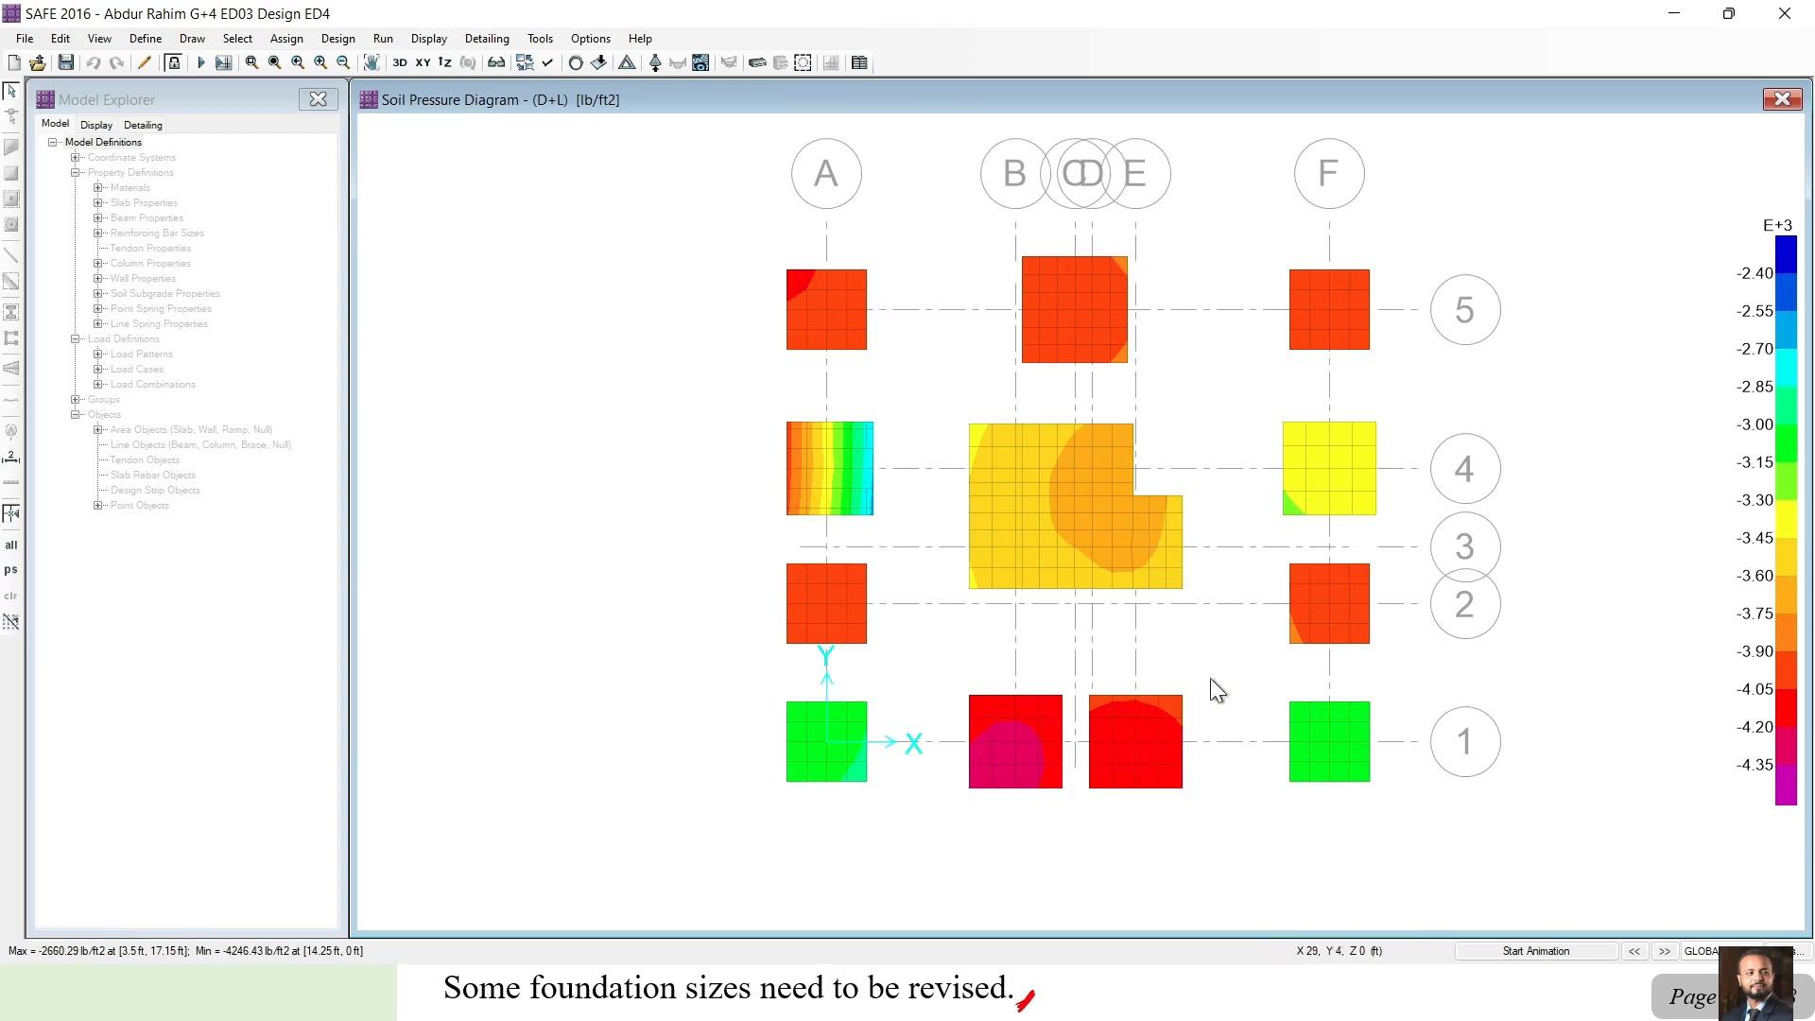
# Advance the slideshow to the punching shear slide, then return to SAFE 2016 and display the punching shear capacity ratios.
pyautogui.hotkey('alt', 'Tab')
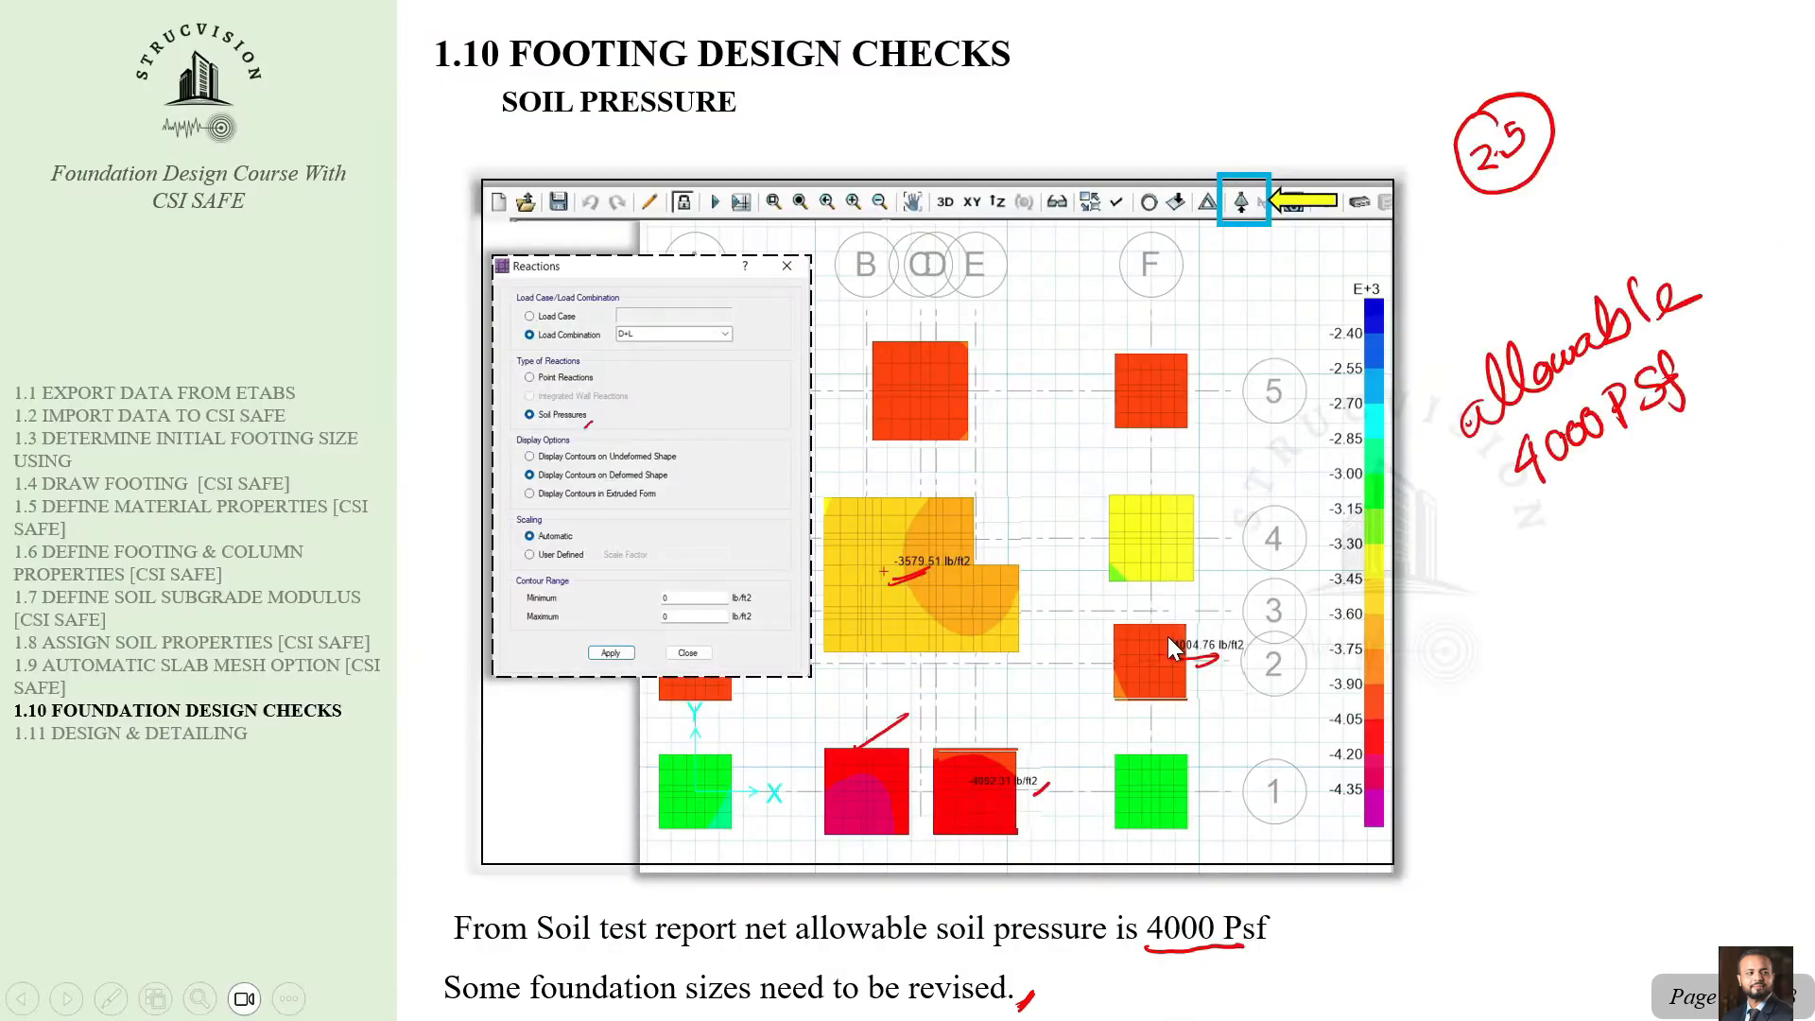
pyautogui.click(1078, 453)
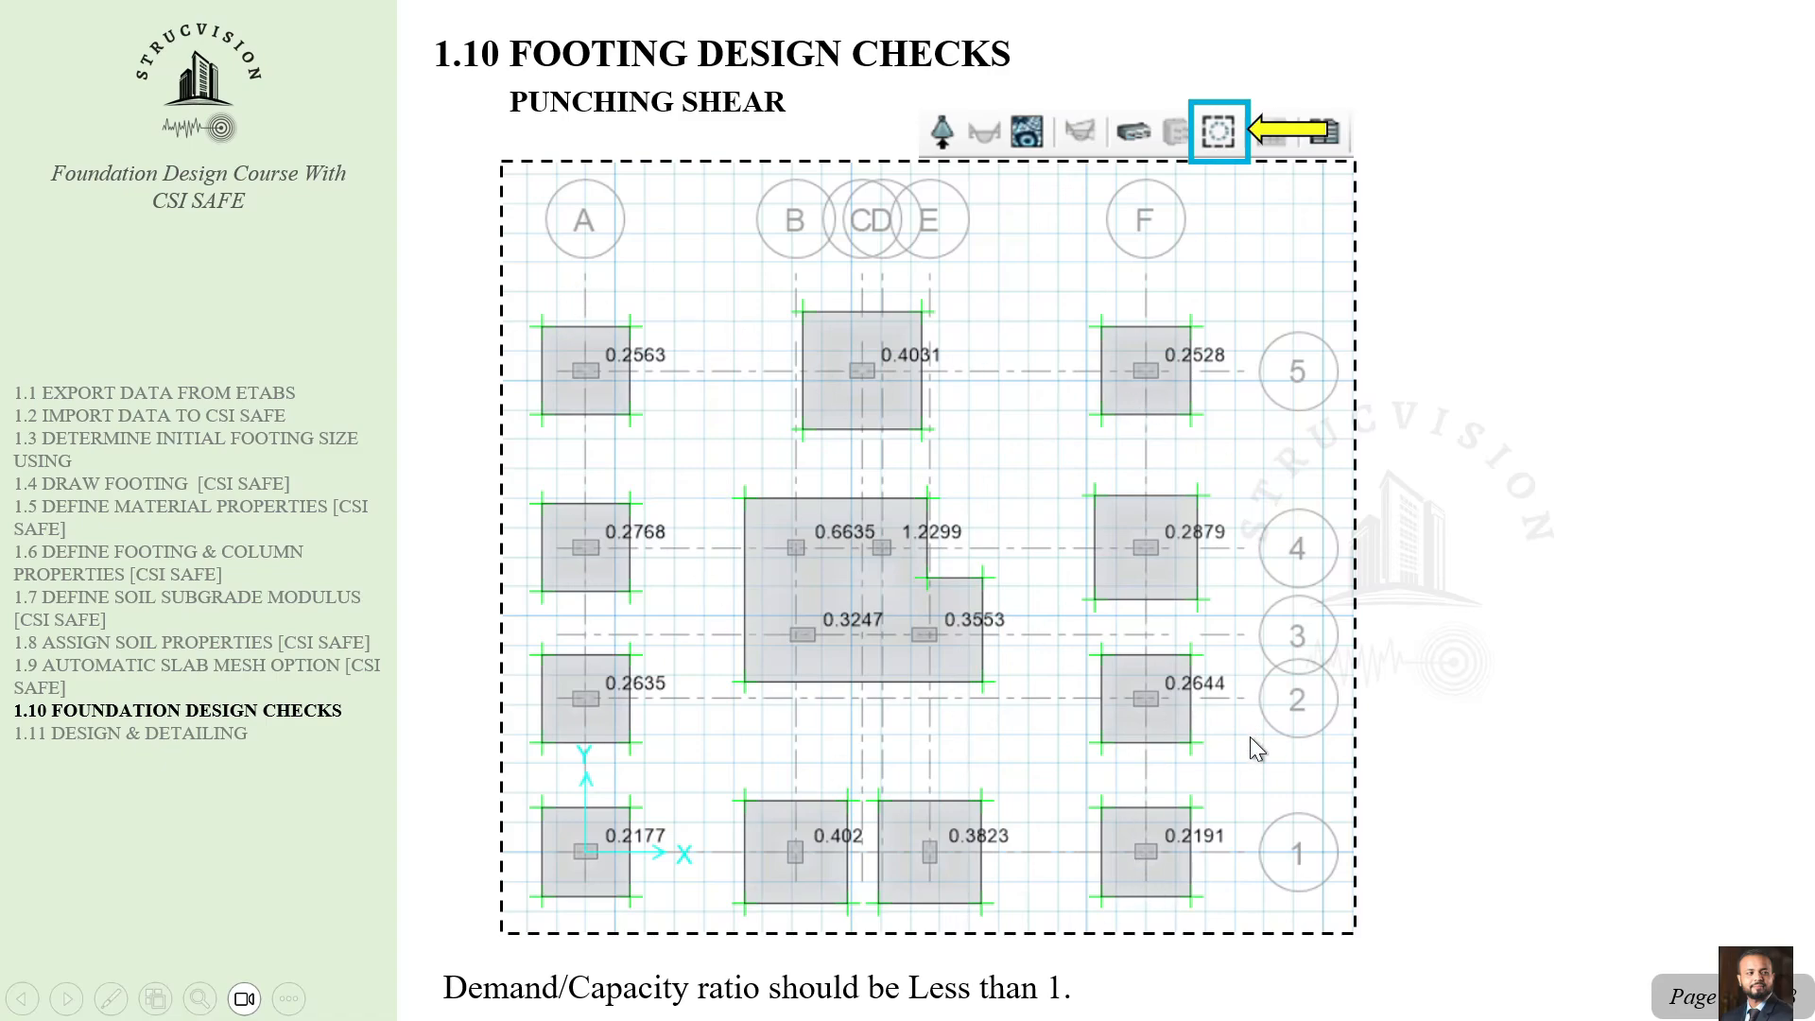
pyautogui.press('super')
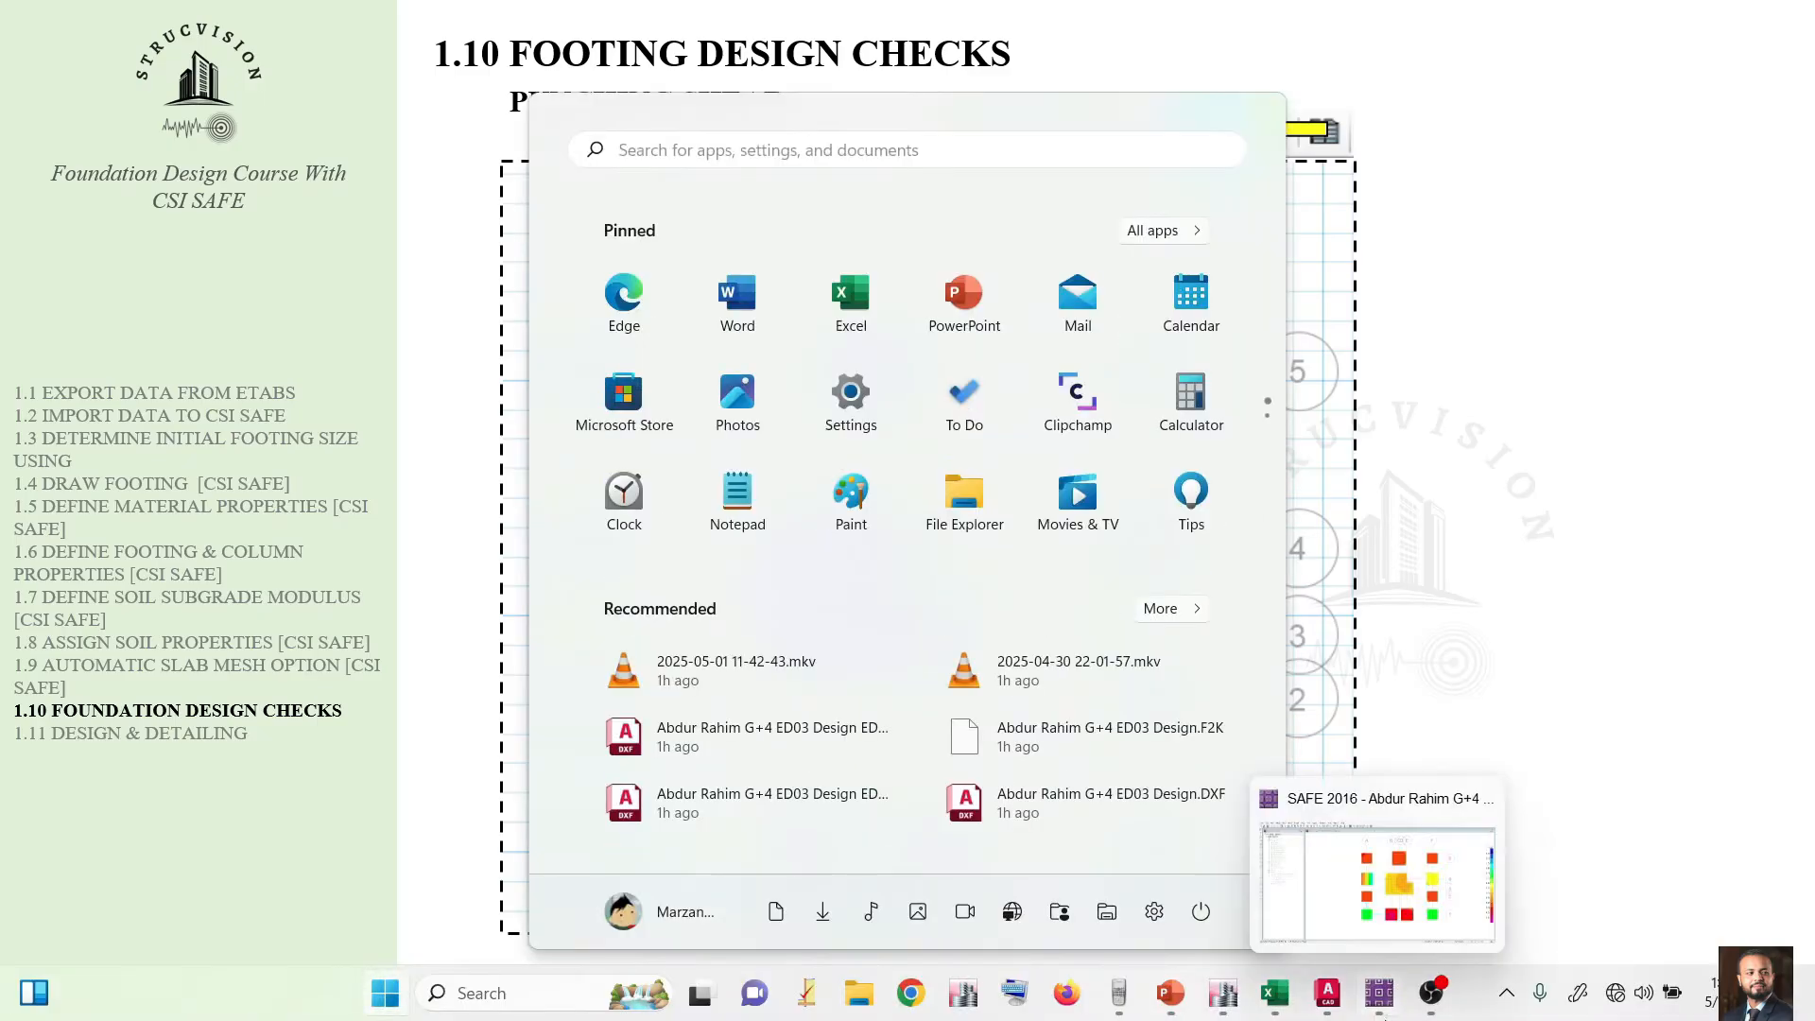
pyautogui.click(1380, 993)
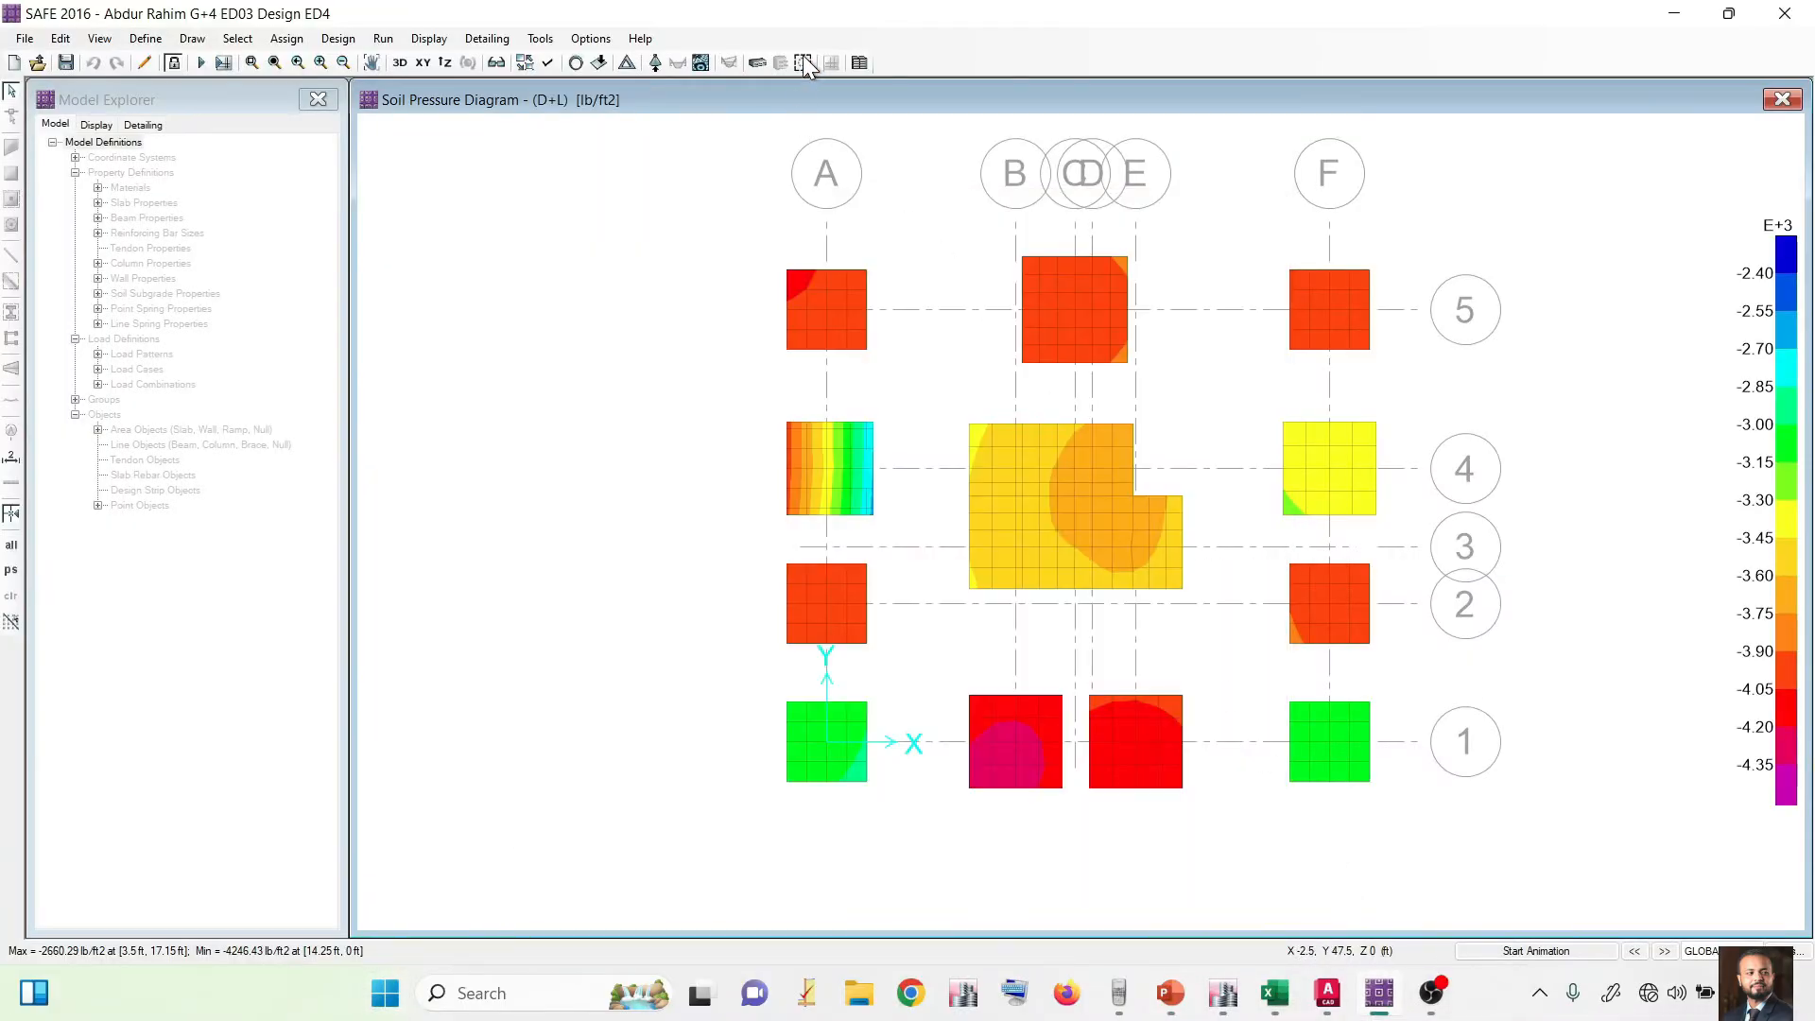
pyautogui.click(802, 62)
pyautogui.moveTo(1130, 484)
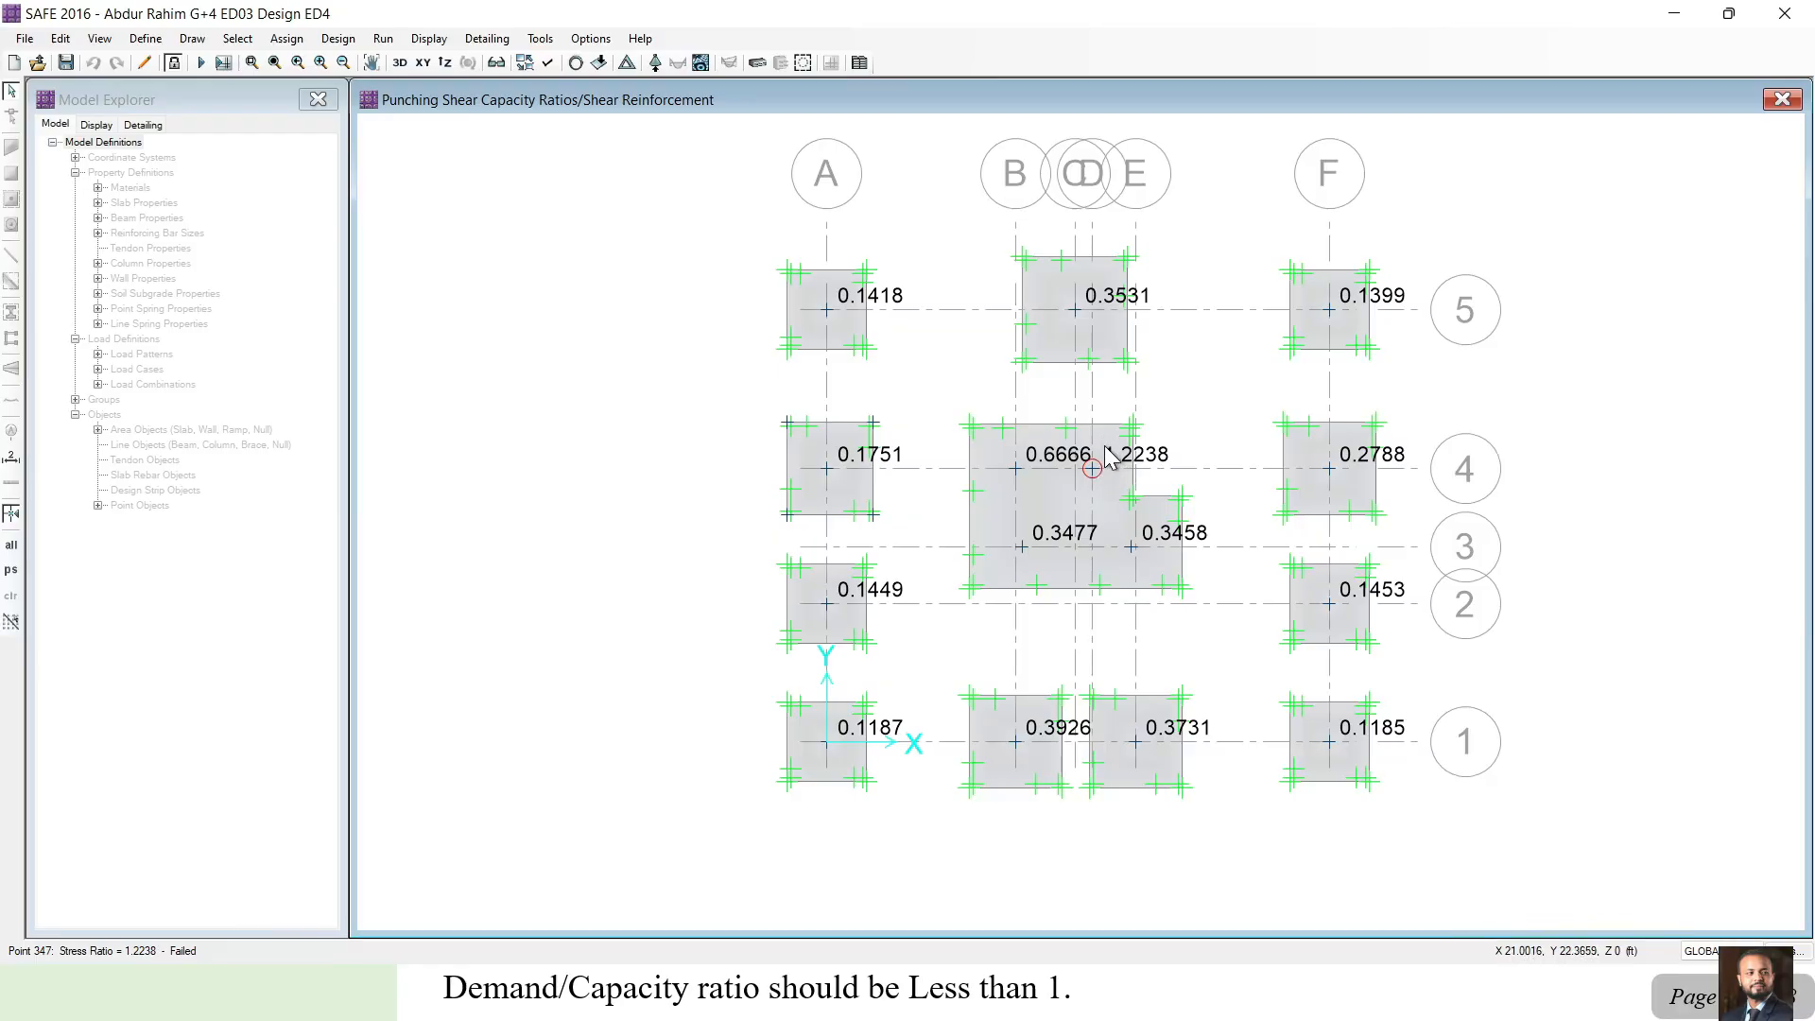
# Unlock the model and copy the Footing slab property as "Footing 30 inch" with a thickness of 30 in.
pyautogui.click(173, 63)
pyautogui.click(950, 583)
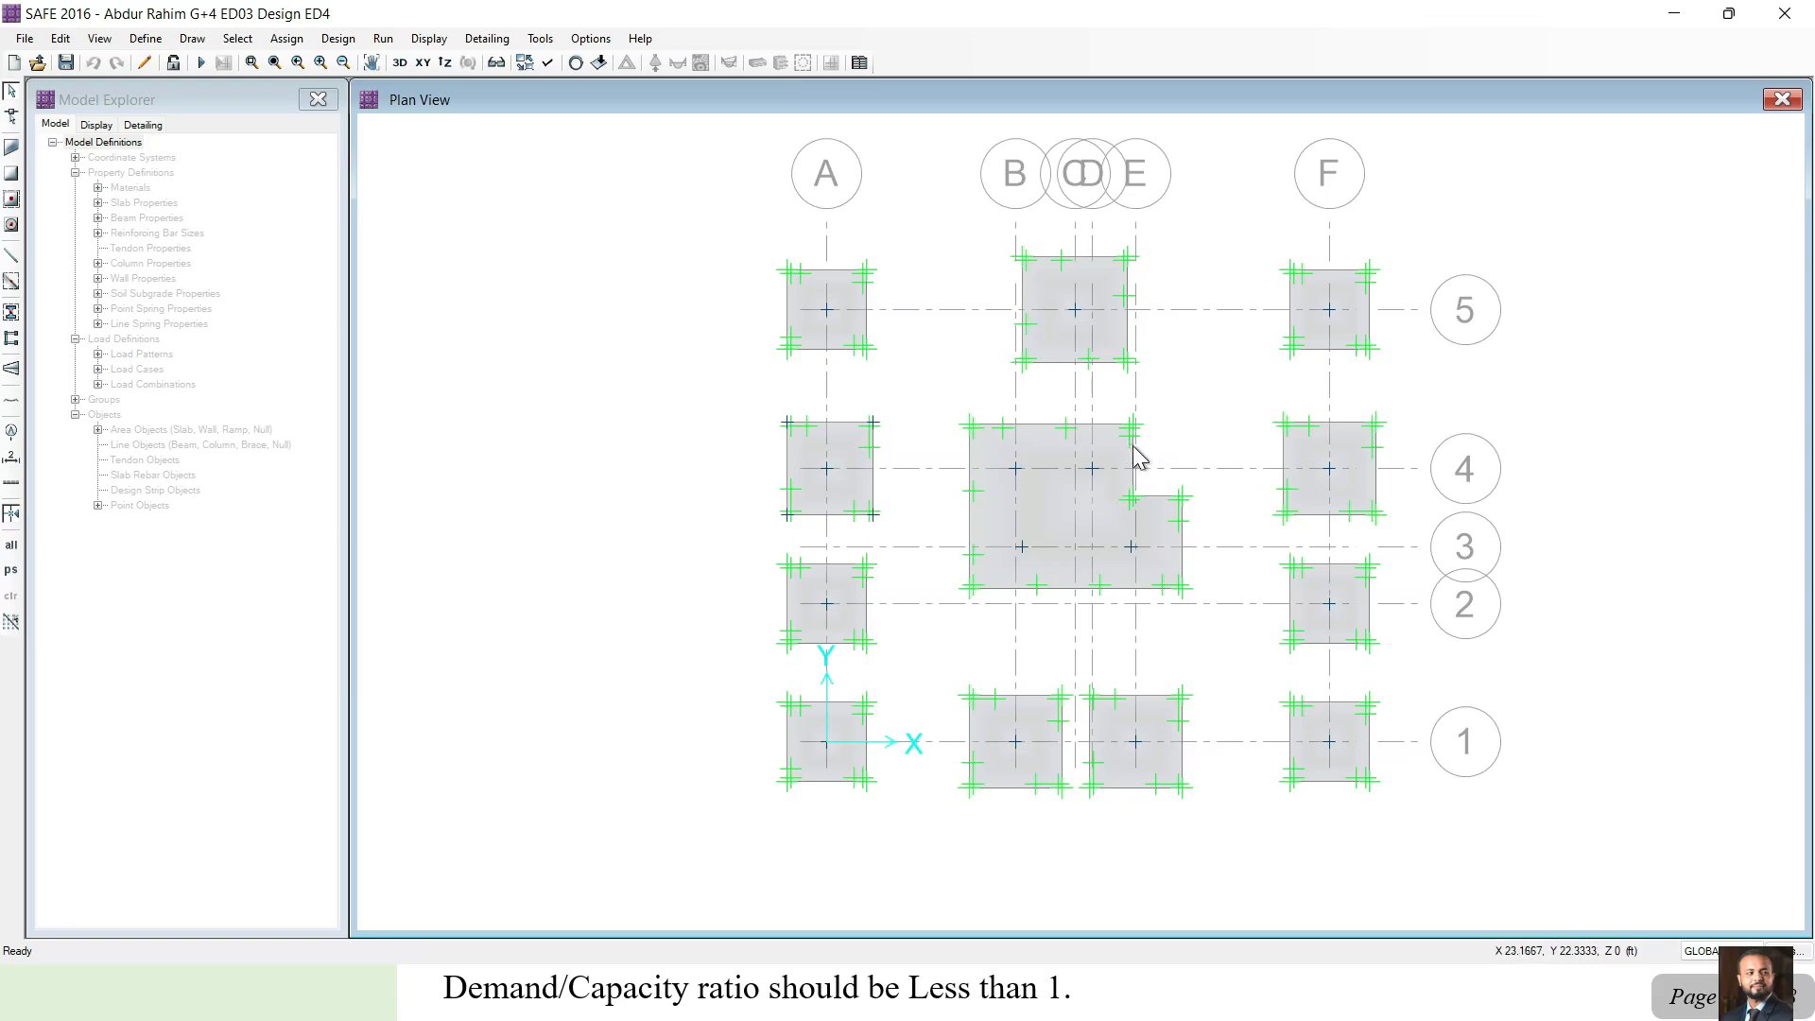
pyautogui.click(146, 37)
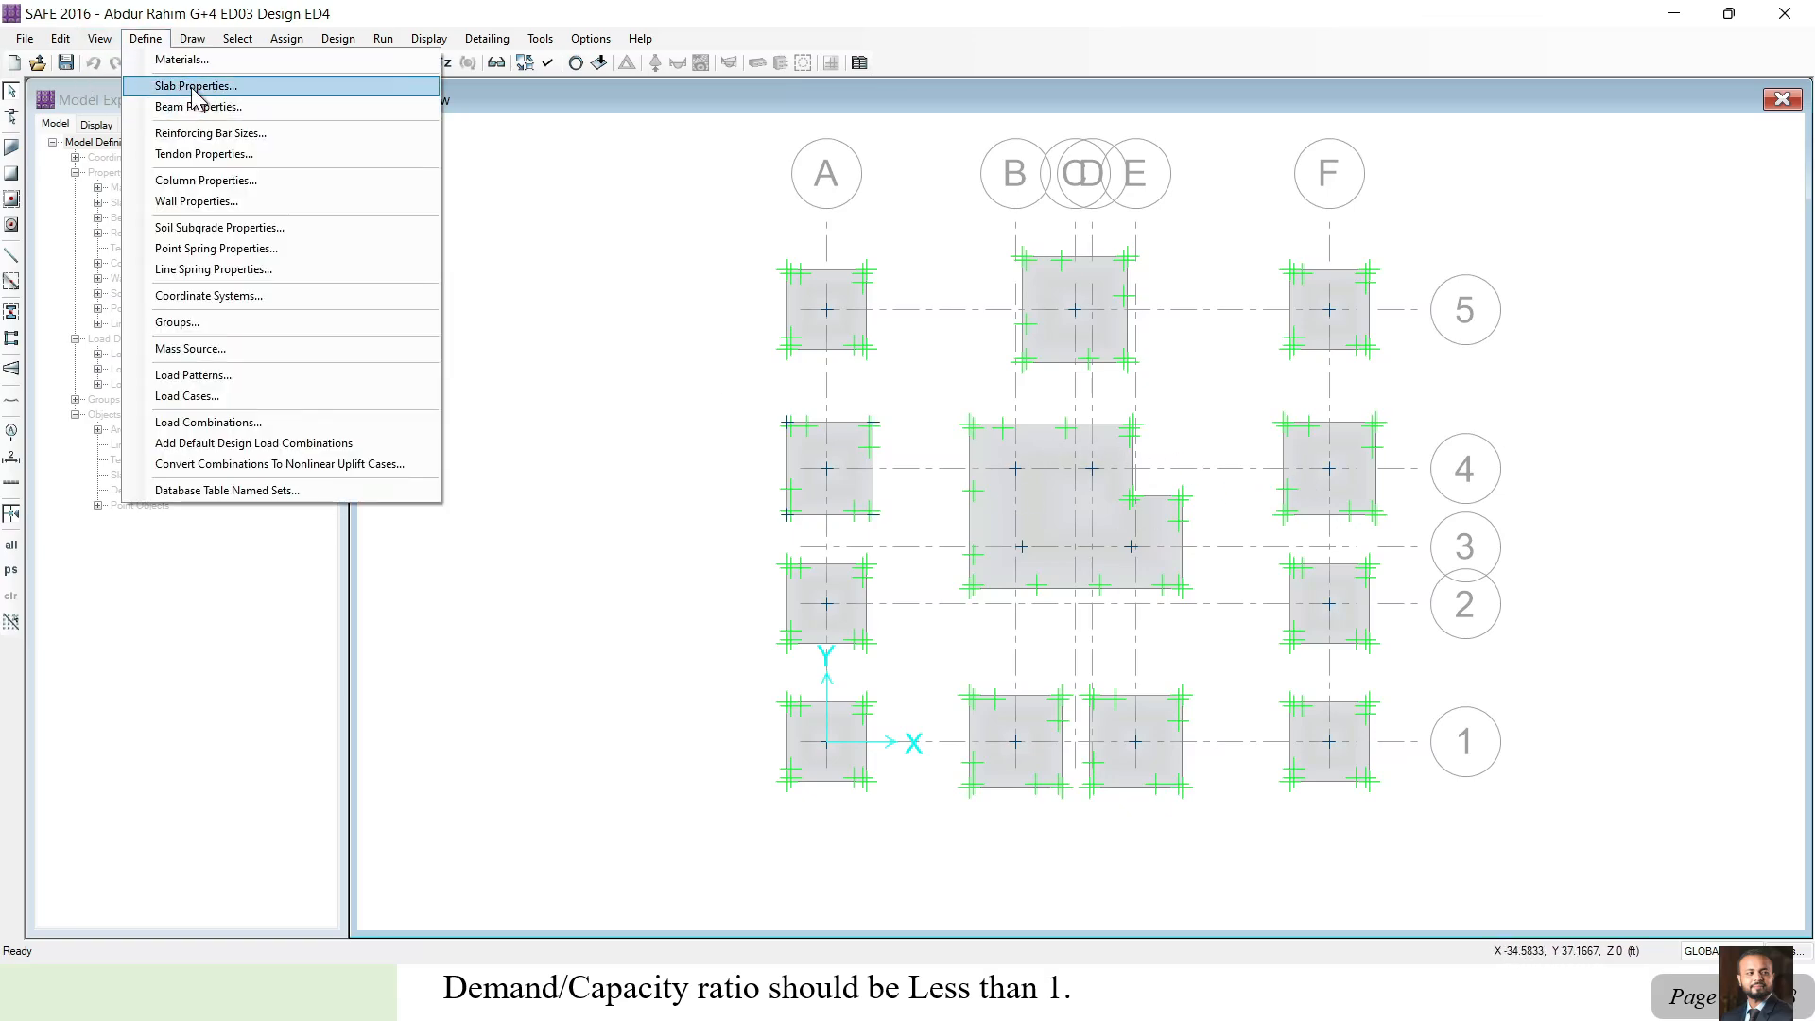
pyautogui.click(192, 87)
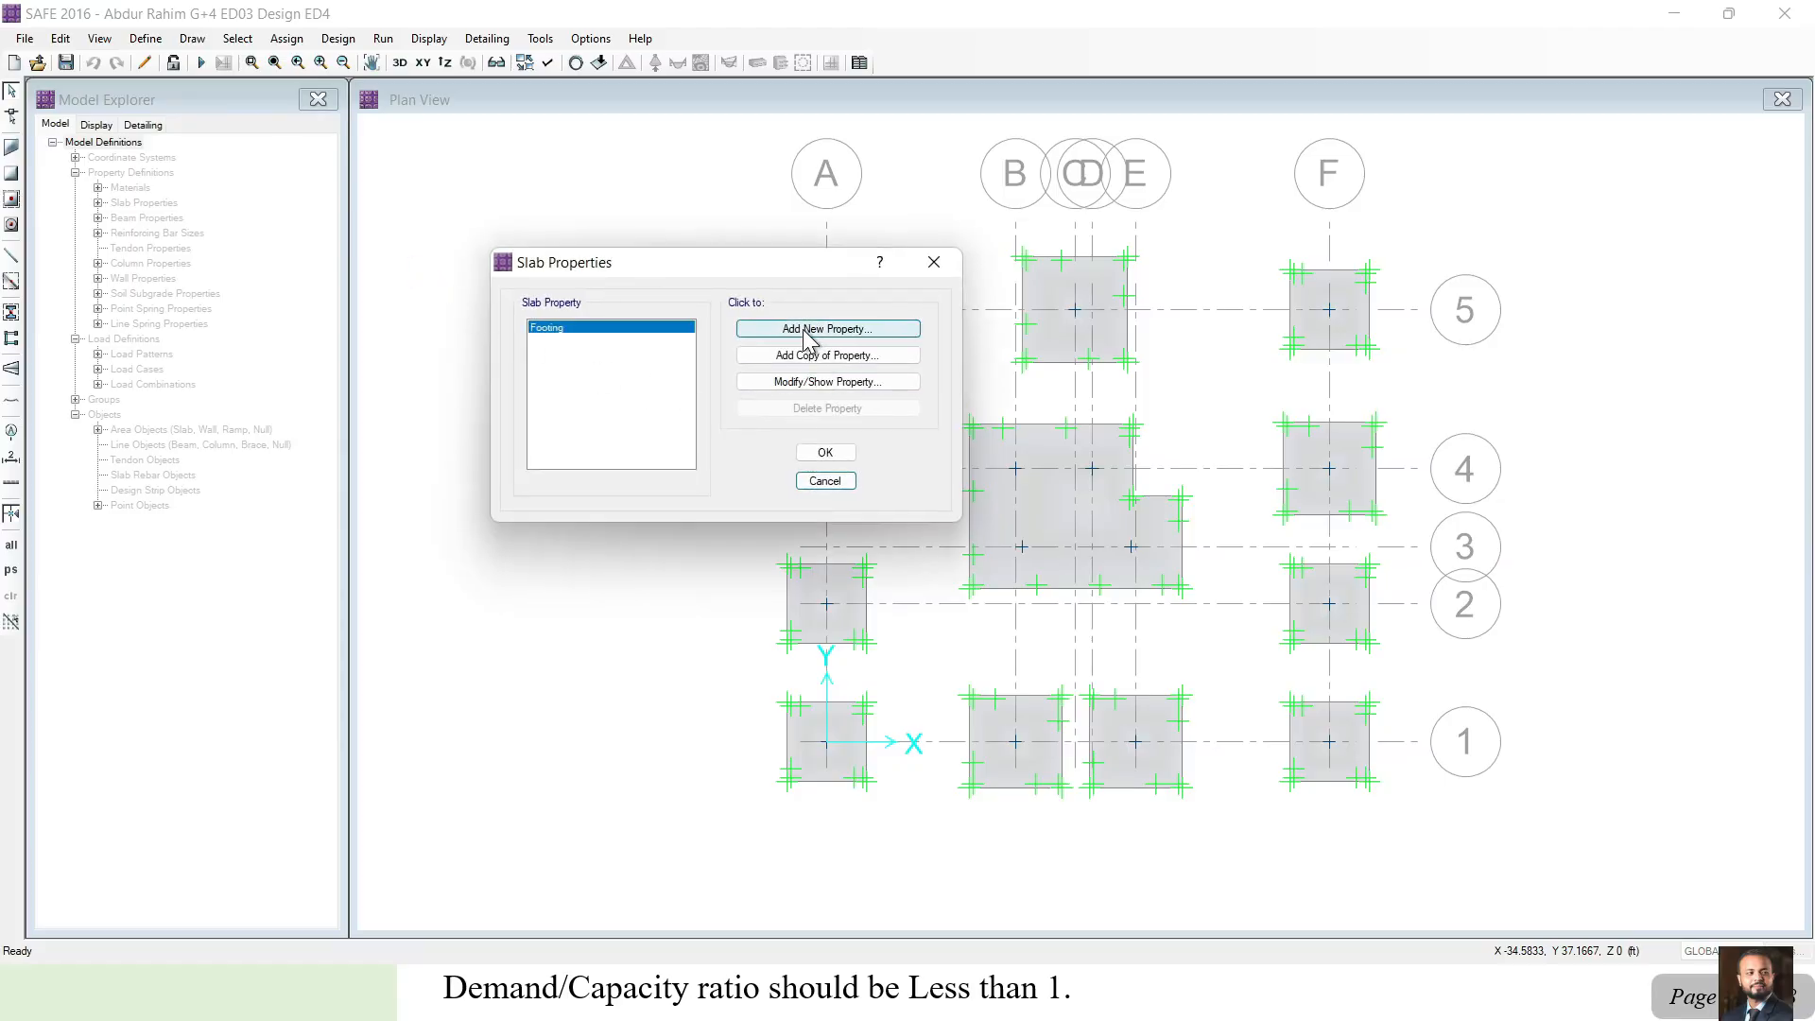
pyautogui.click(811, 357)
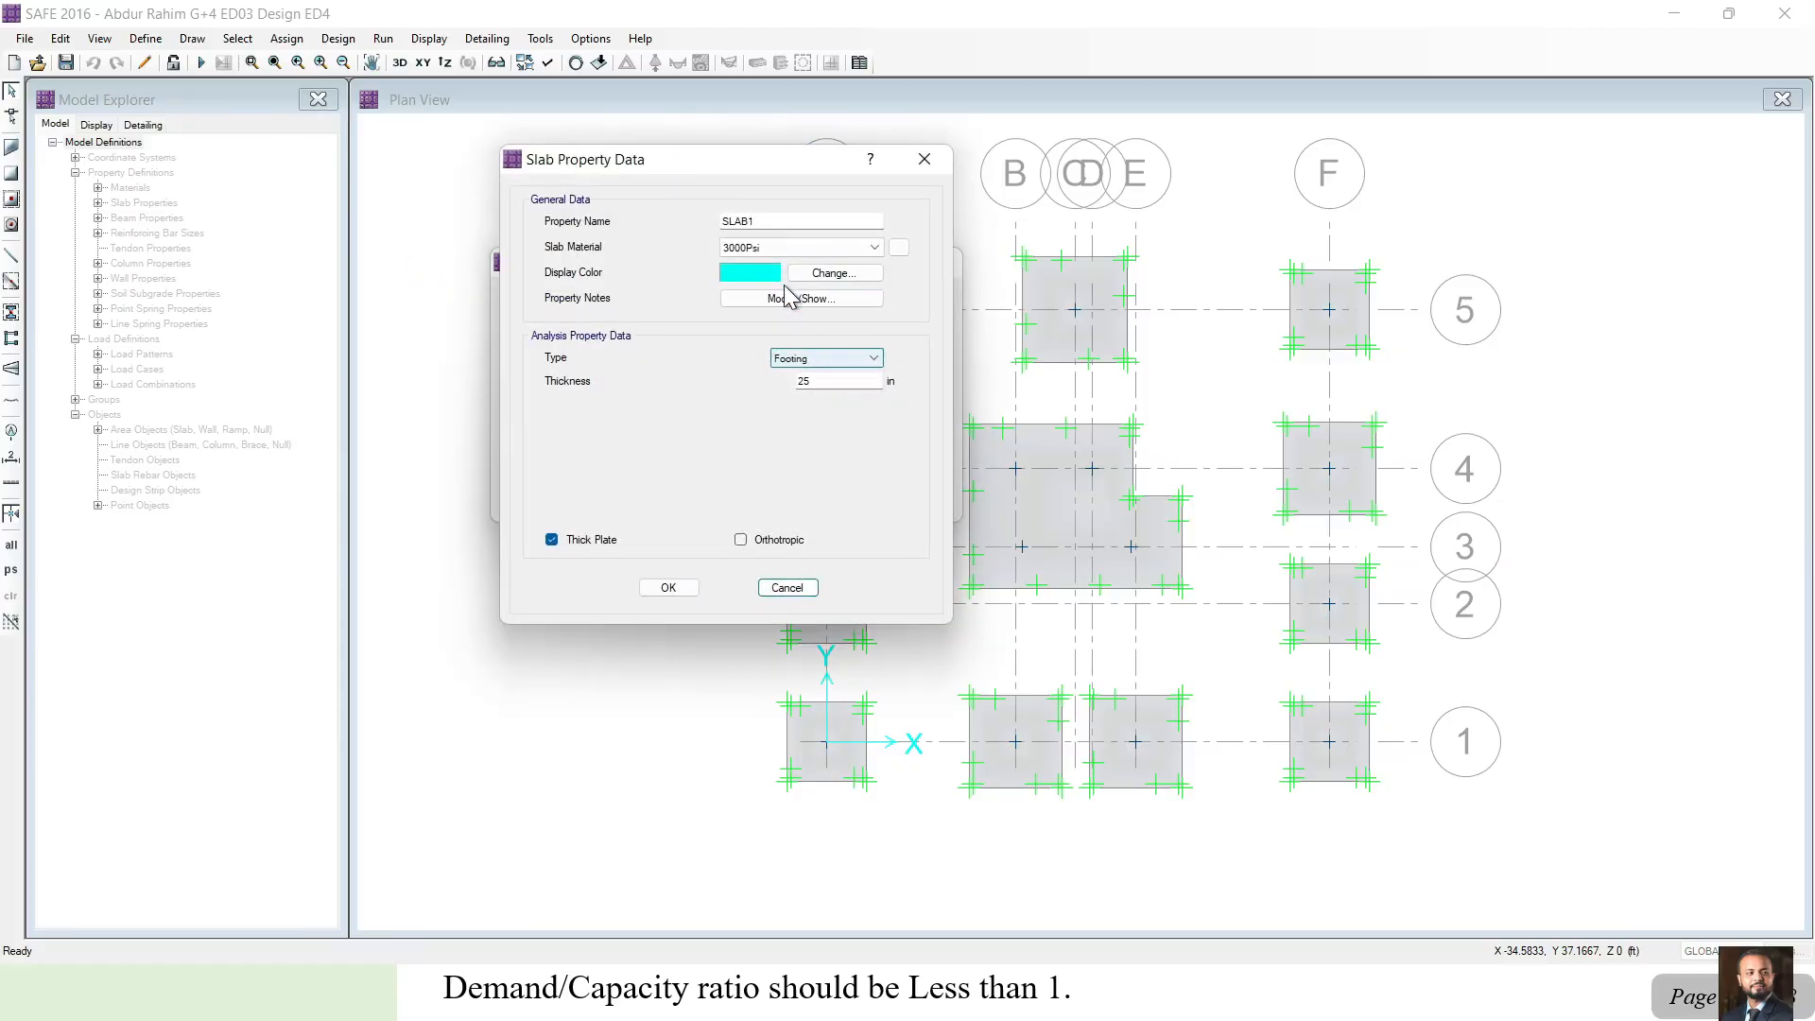
pyautogui.doubleClick(769, 222)
pyautogui.write('Footing 30 inch')
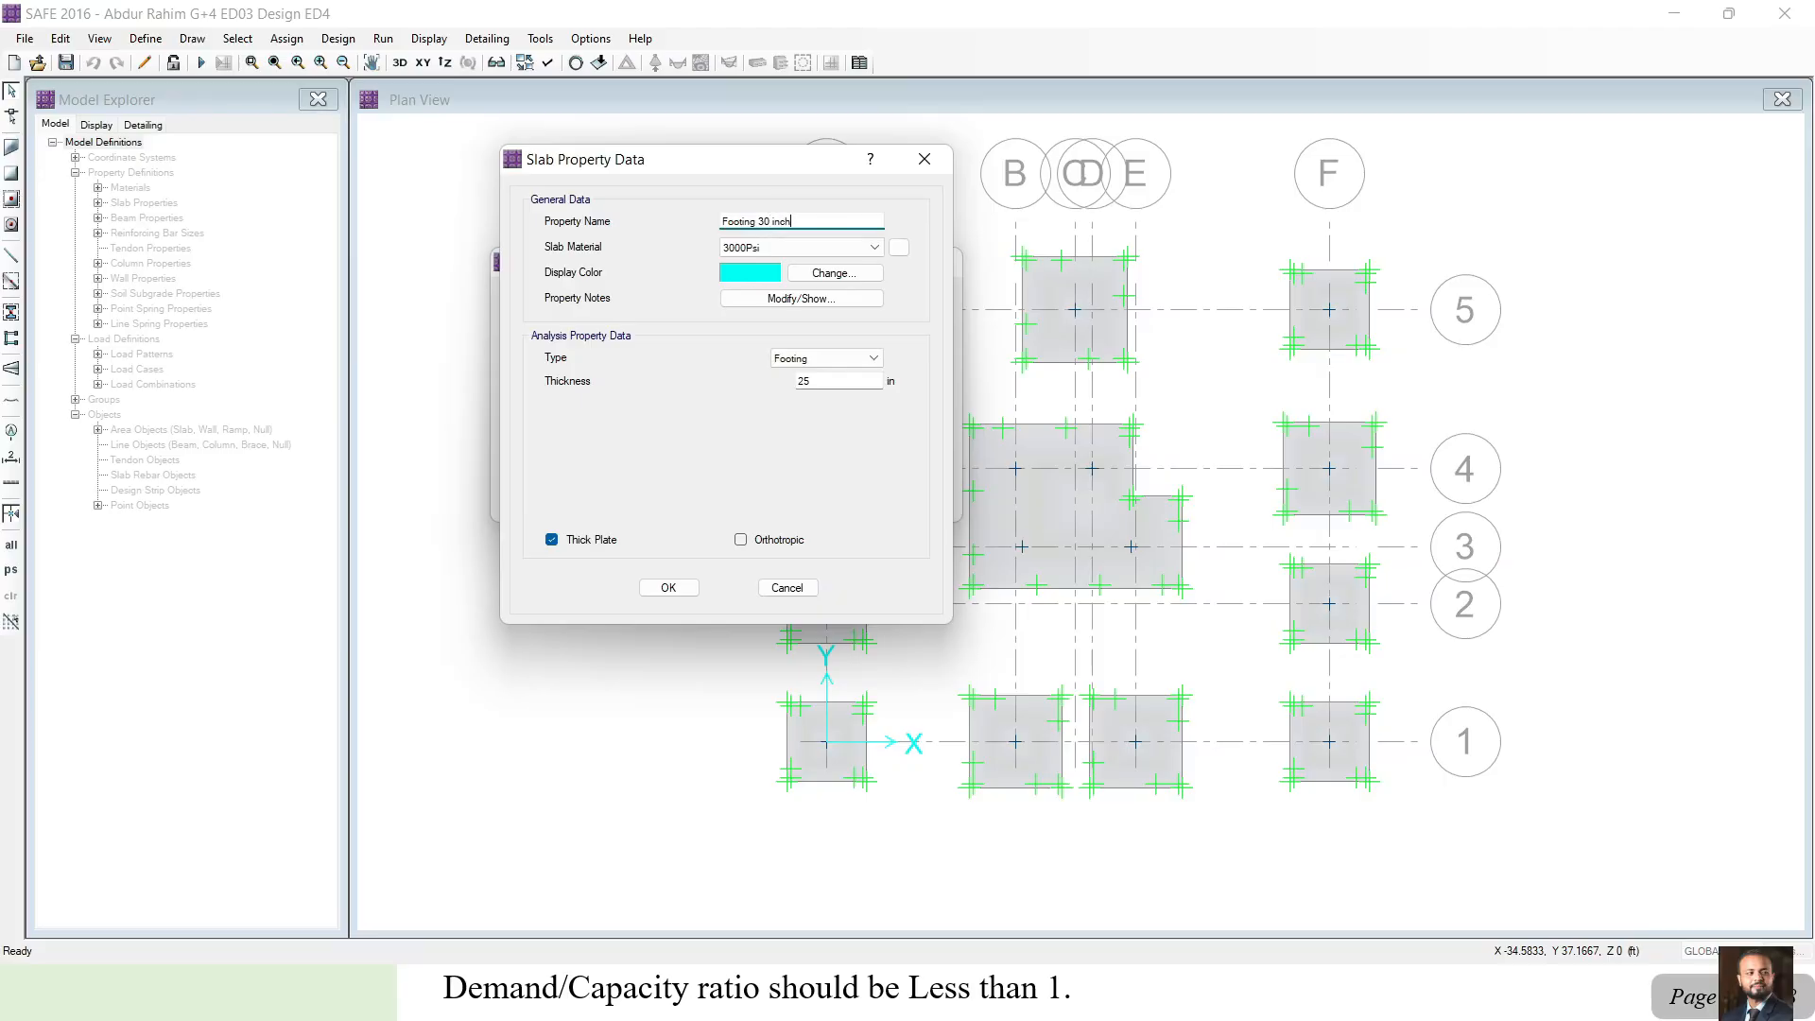
pyautogui.doubleClick(826, 382)
pyautogui.write('30')
pyautogui.click(670, 589)
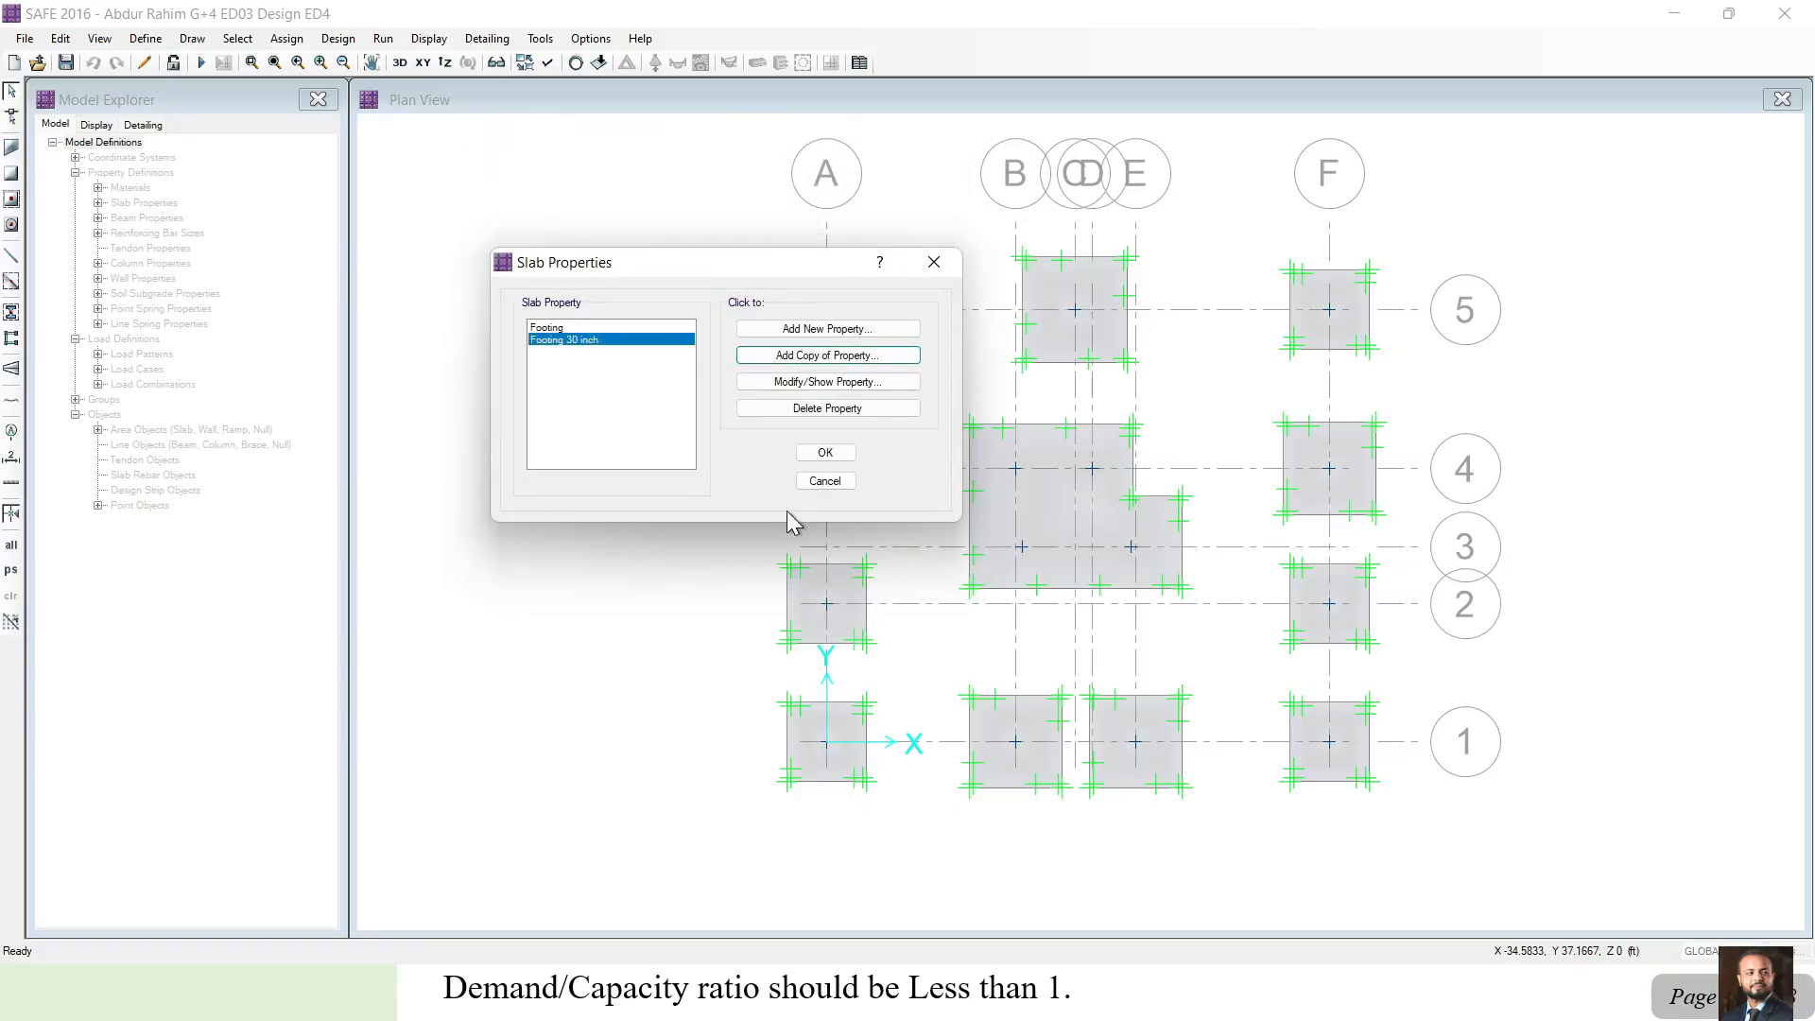
pyautogui.click(825, 452)
# Assign the Footing 30 inch slab property to the L-shaped combined footing between grids B and E.
pyautogui.click(1044, 511)
pyautogui.click(287, 39)
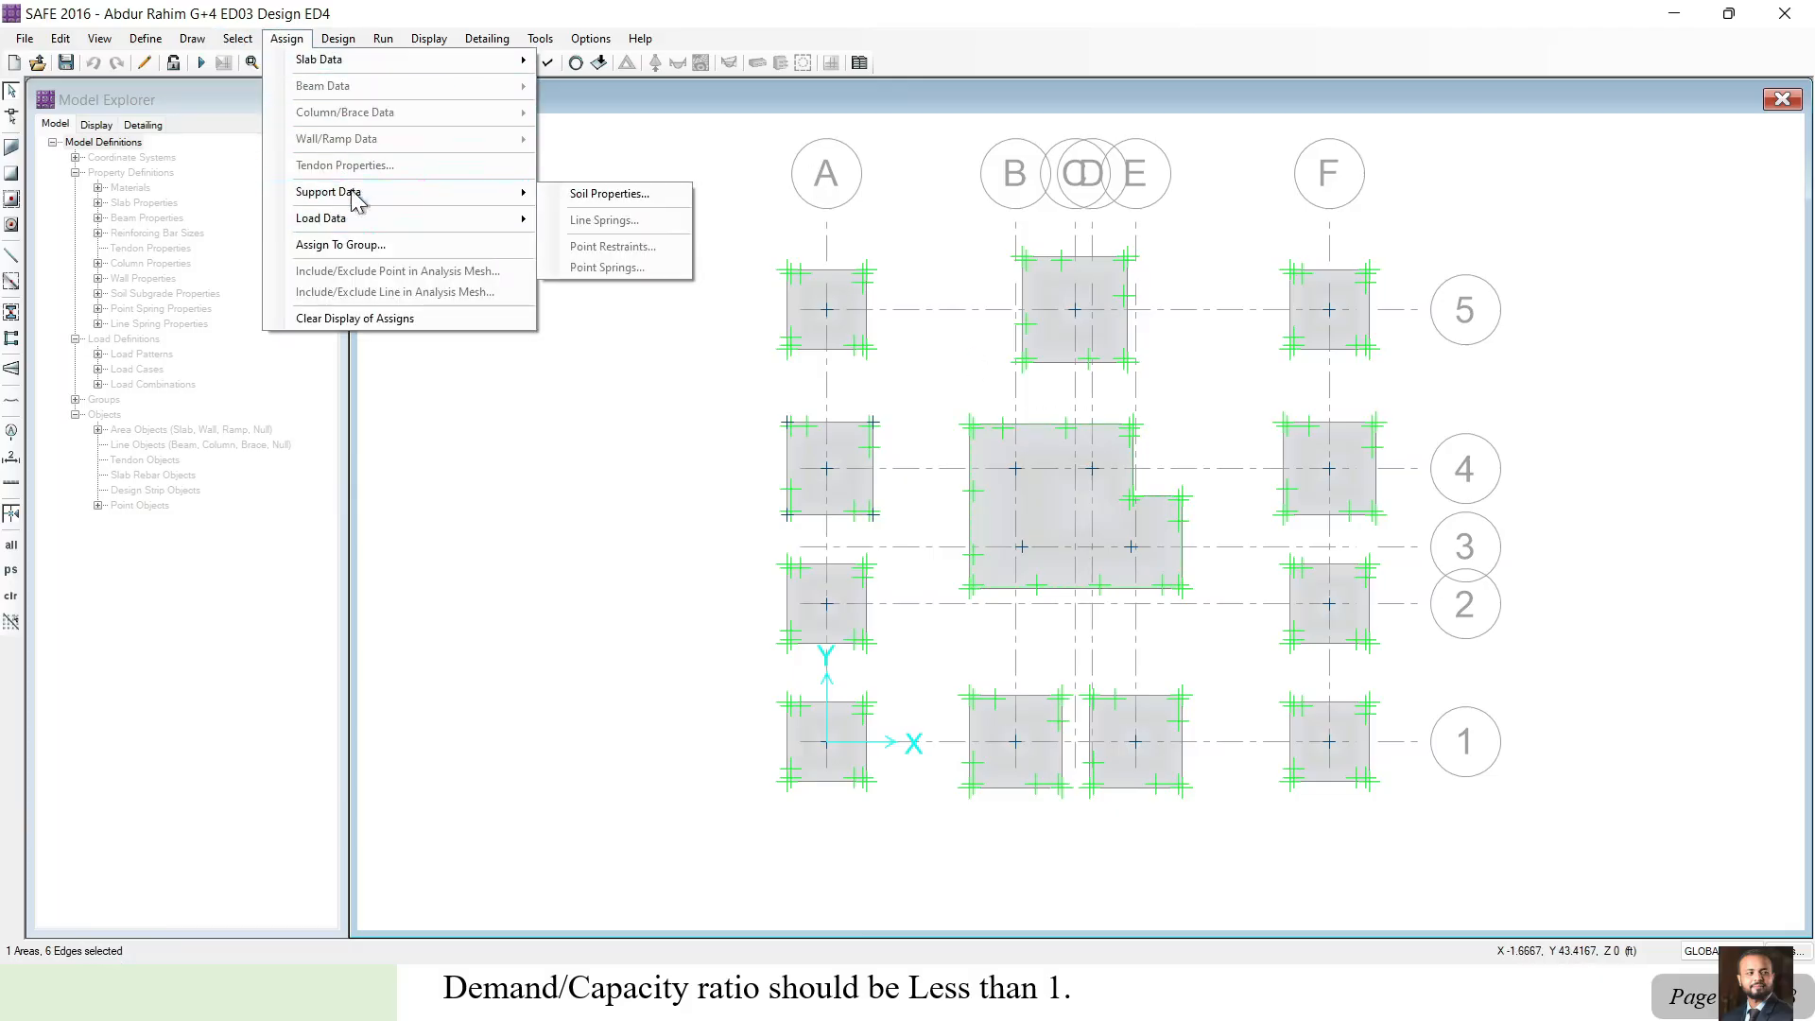
pyautogui.moveTo(348, 66)
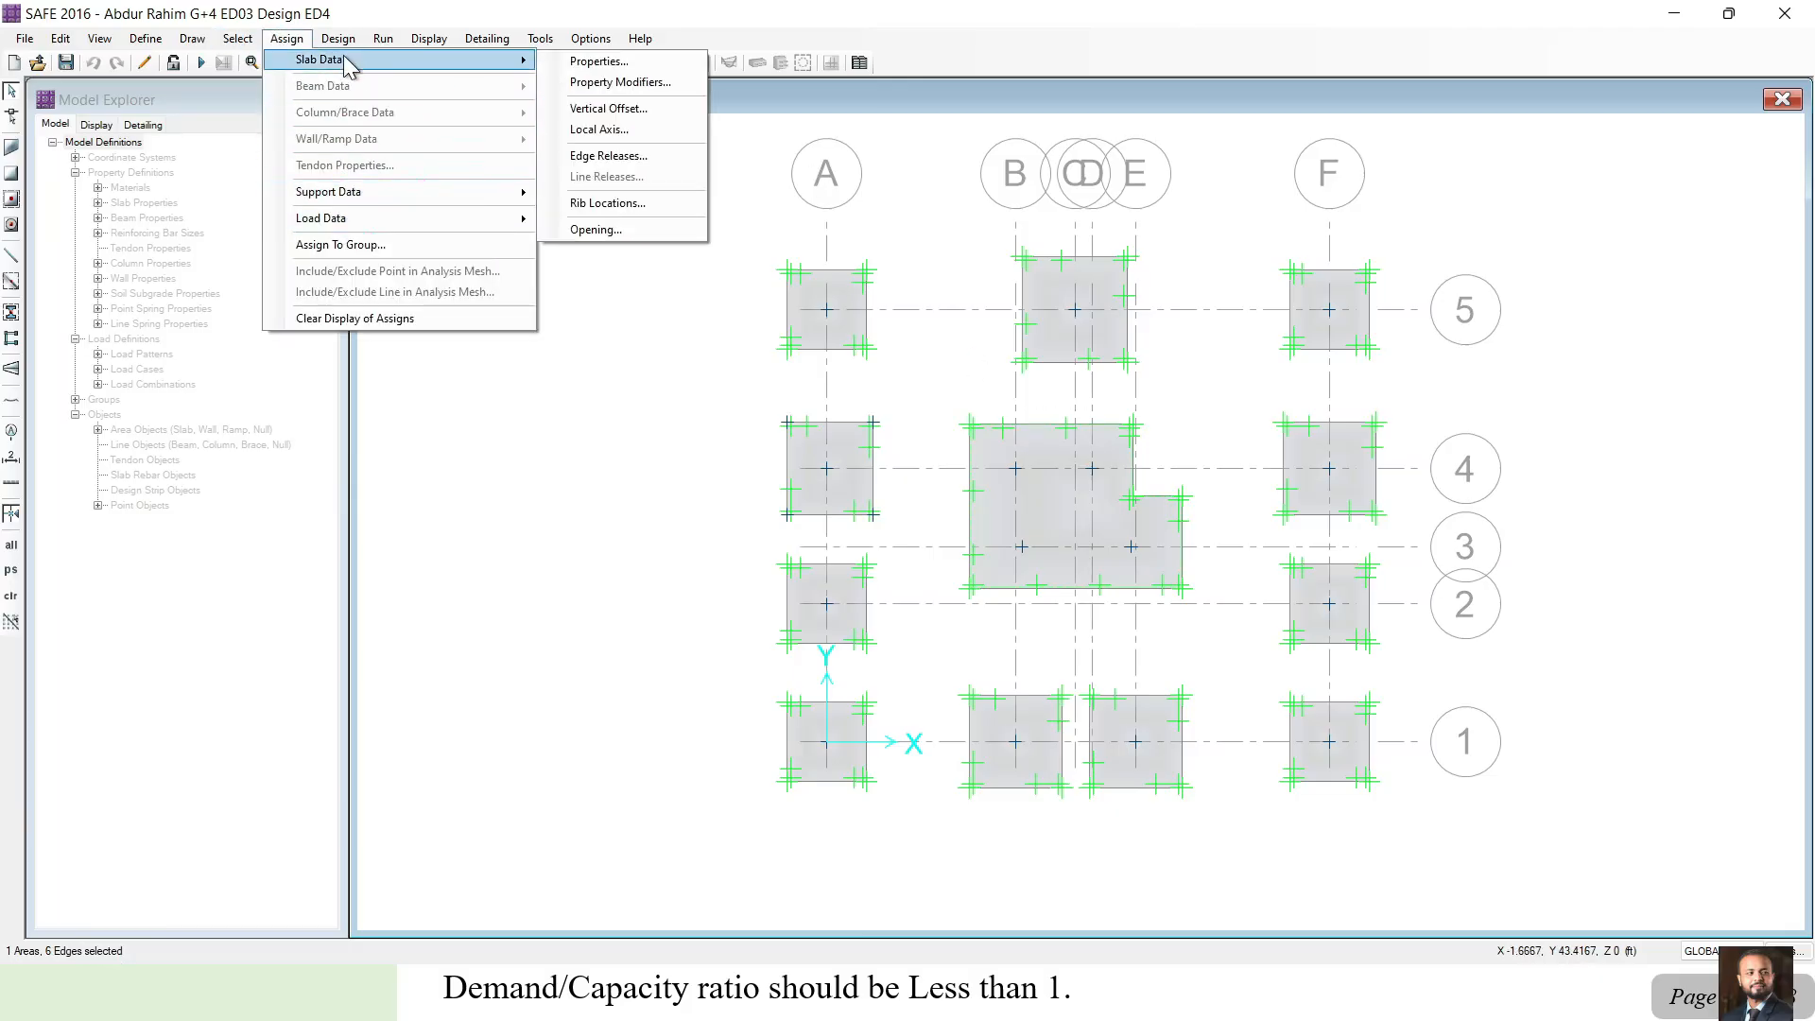
pyautogui.click(592, 69)
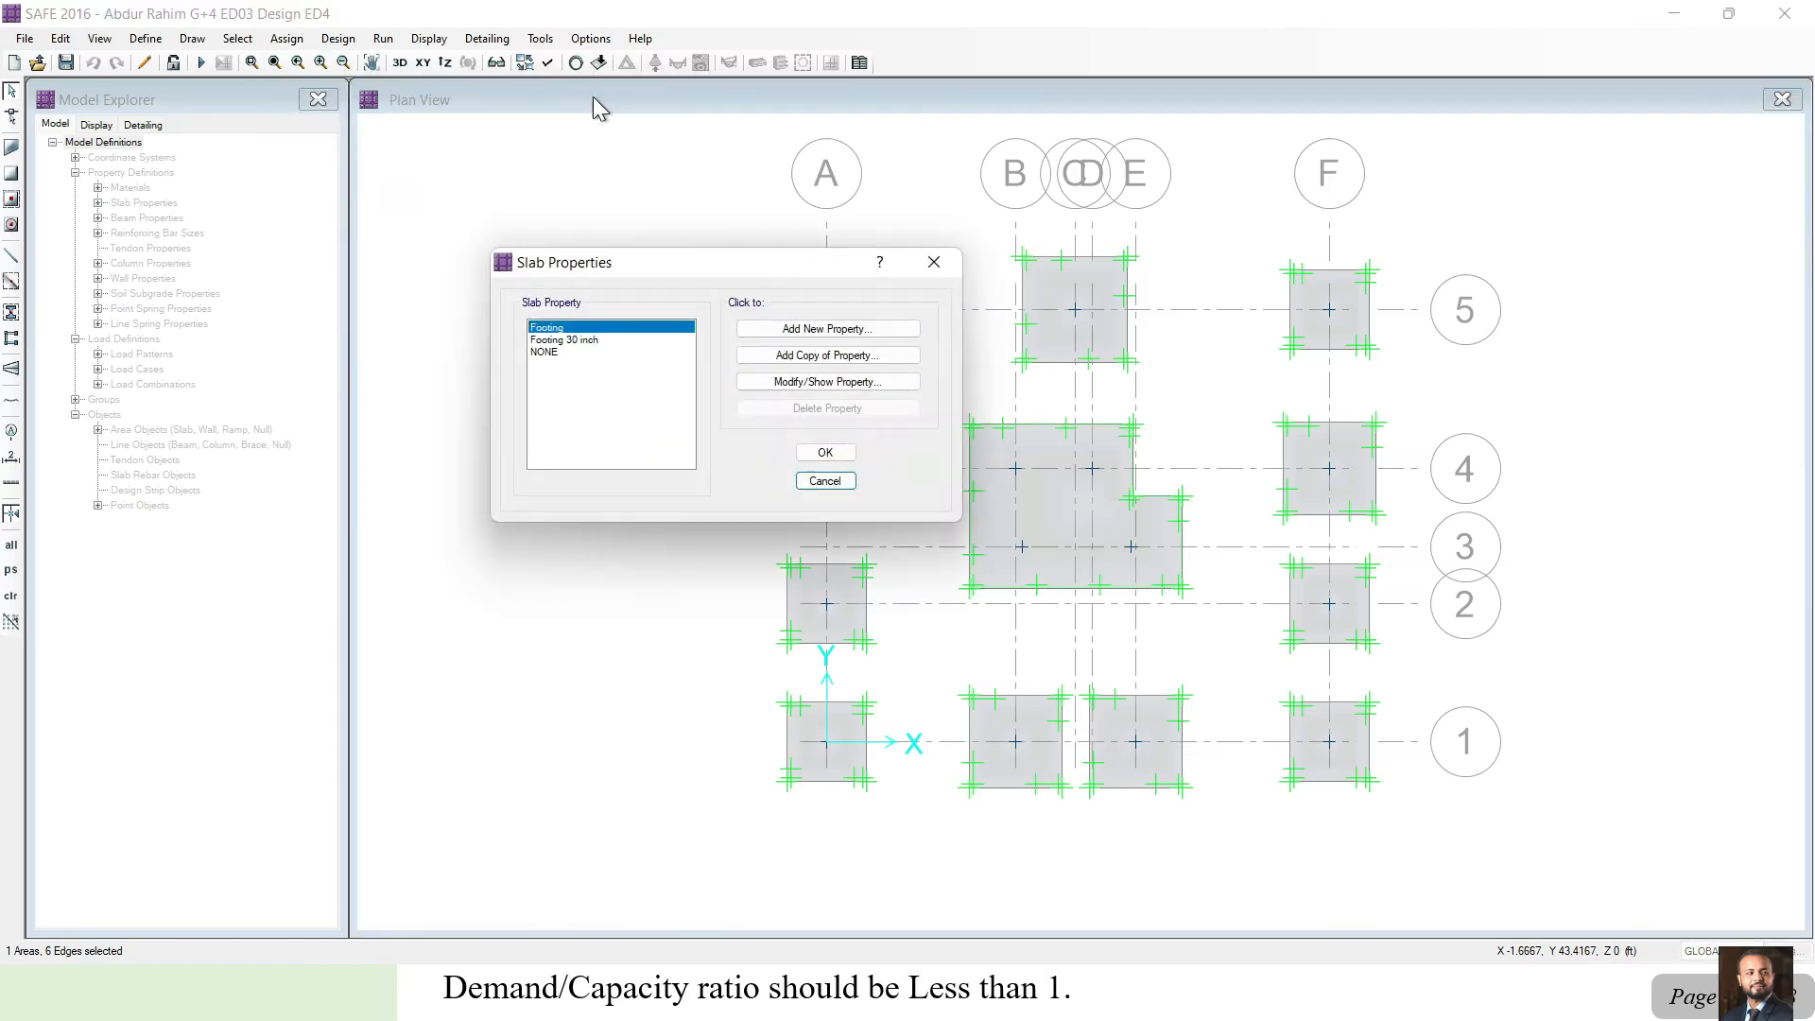
pyautogui.click(576, 341)
pyautogui.click(825, 453)
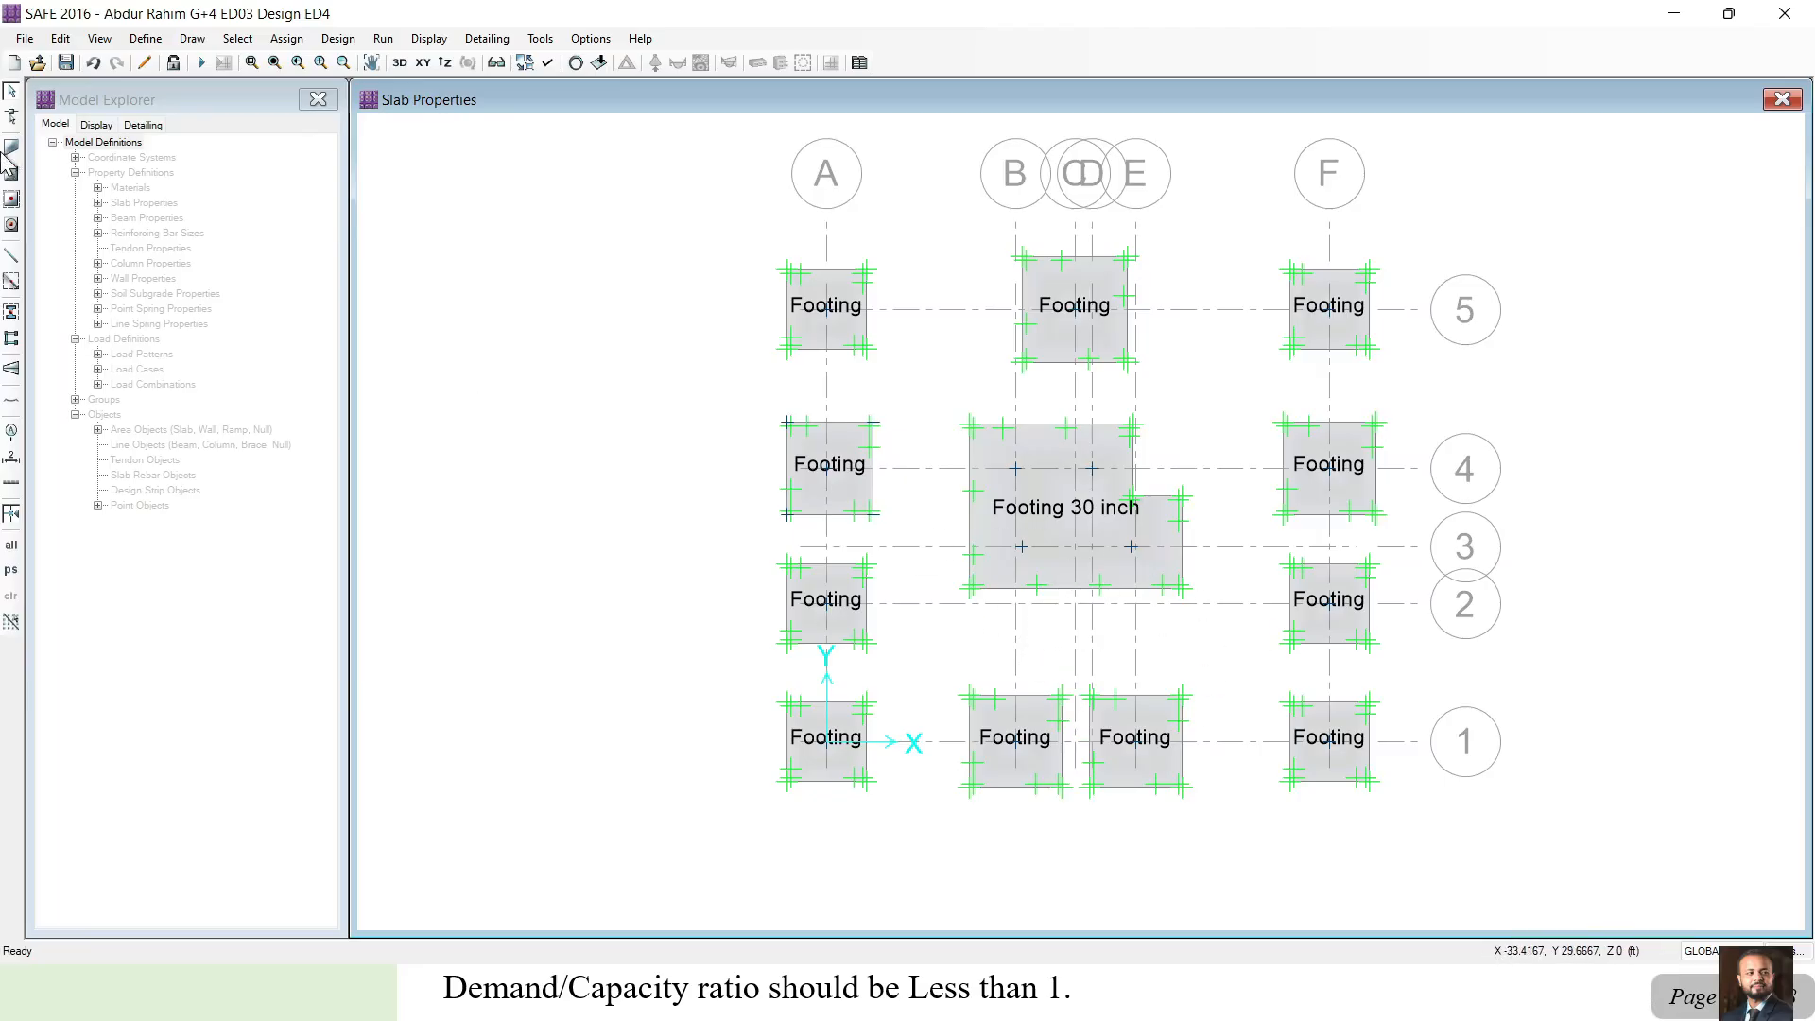
# Run the analysis and design again and display the punching shear capacity ratios for the thickened combined footing.
pyautogui.click(200, 63)
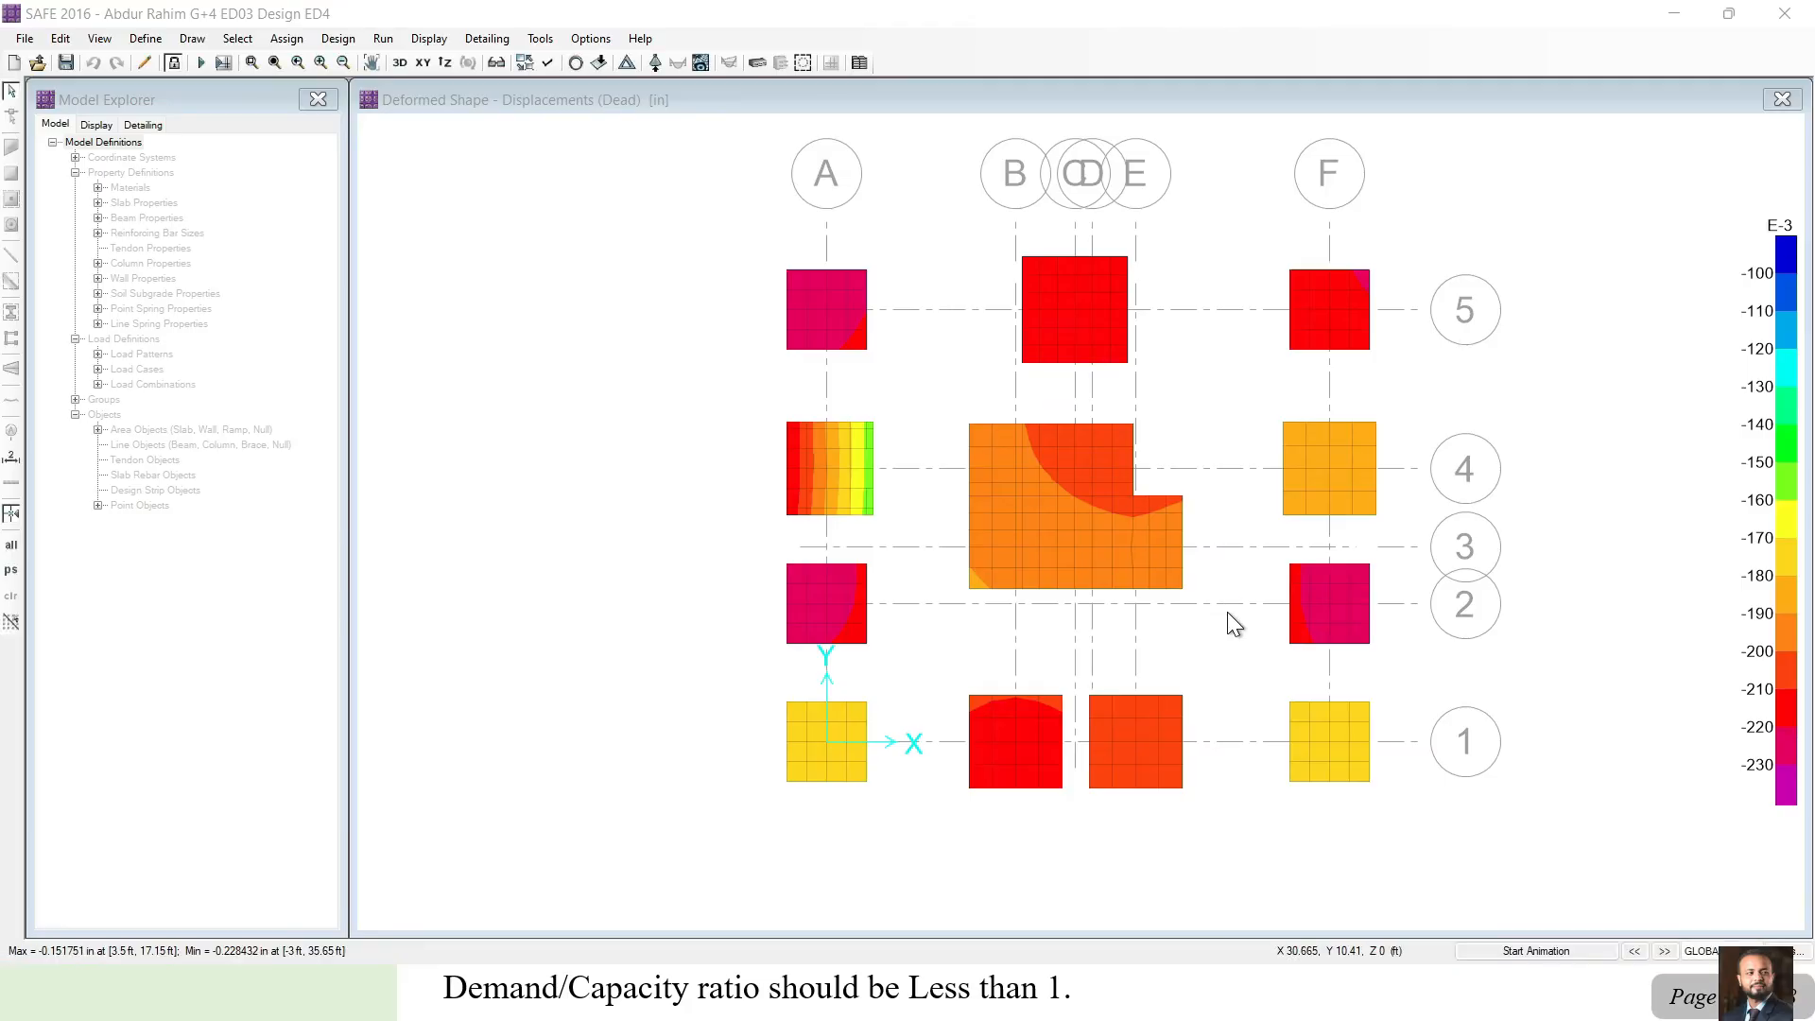
pyautogui.click(803, 63)
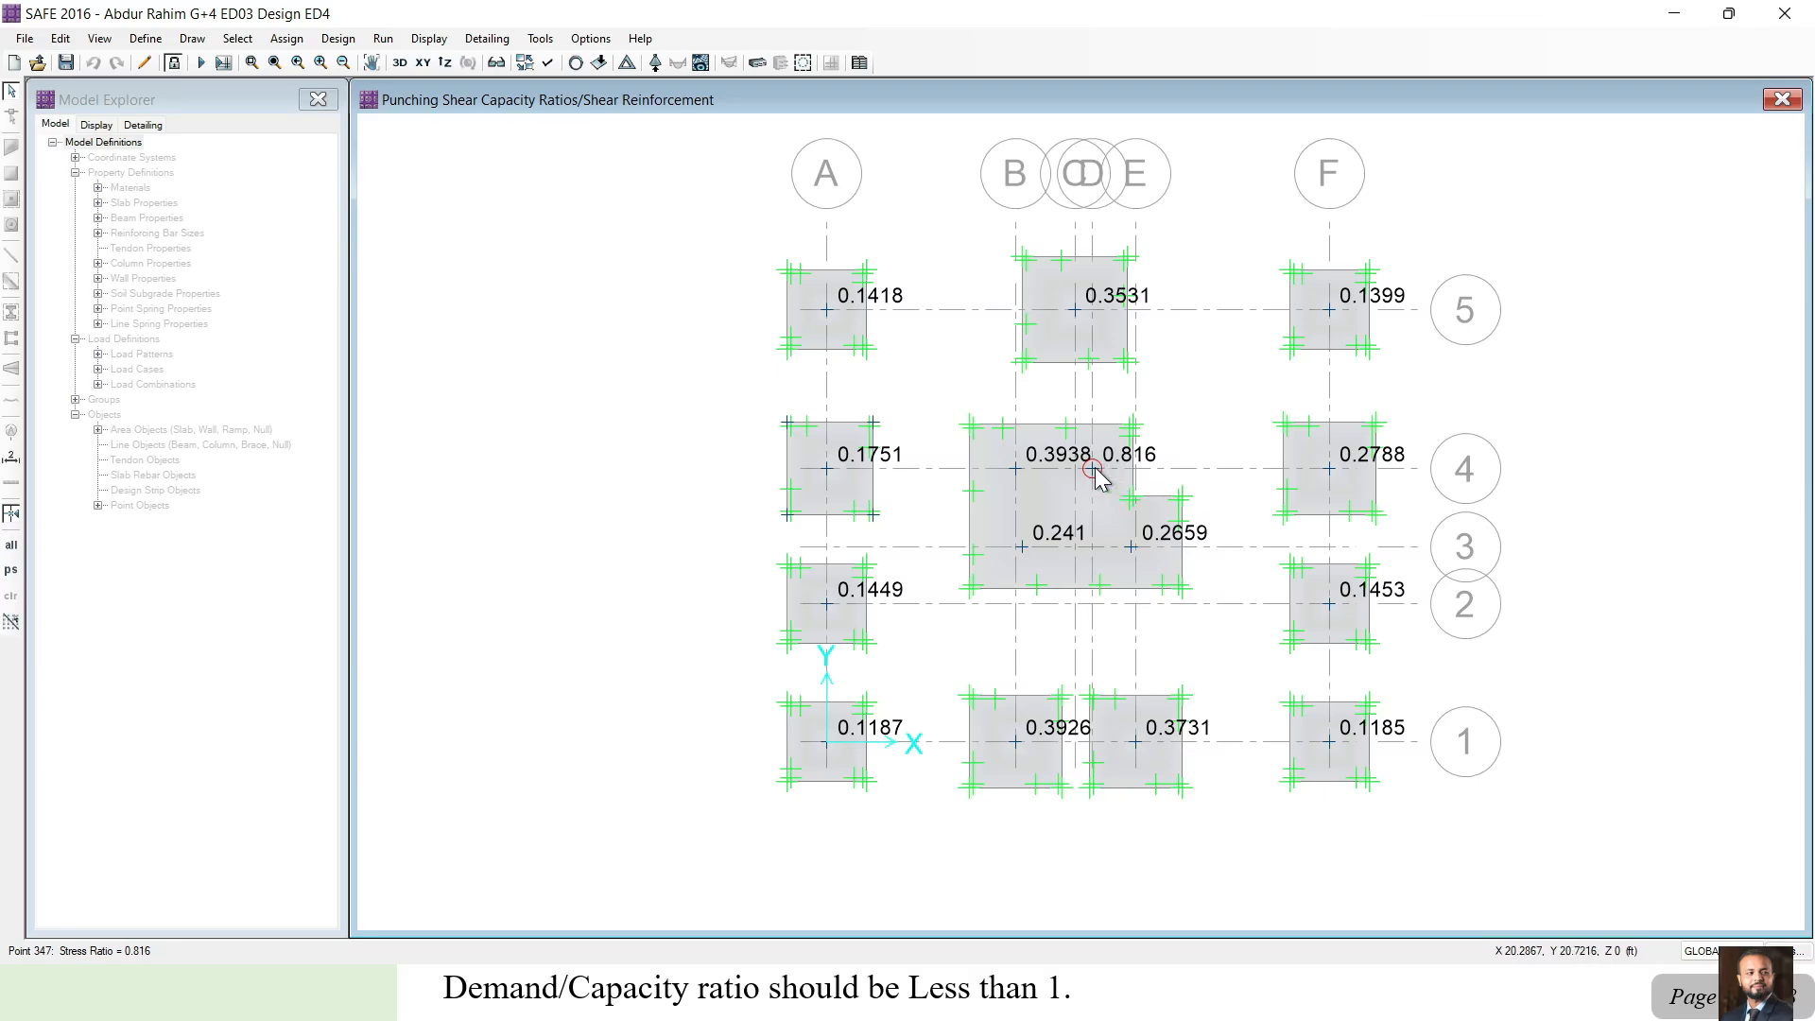
# Switch to the slideshow and advance to the allowable settlement table.
pyautogui.click(1143, 971)
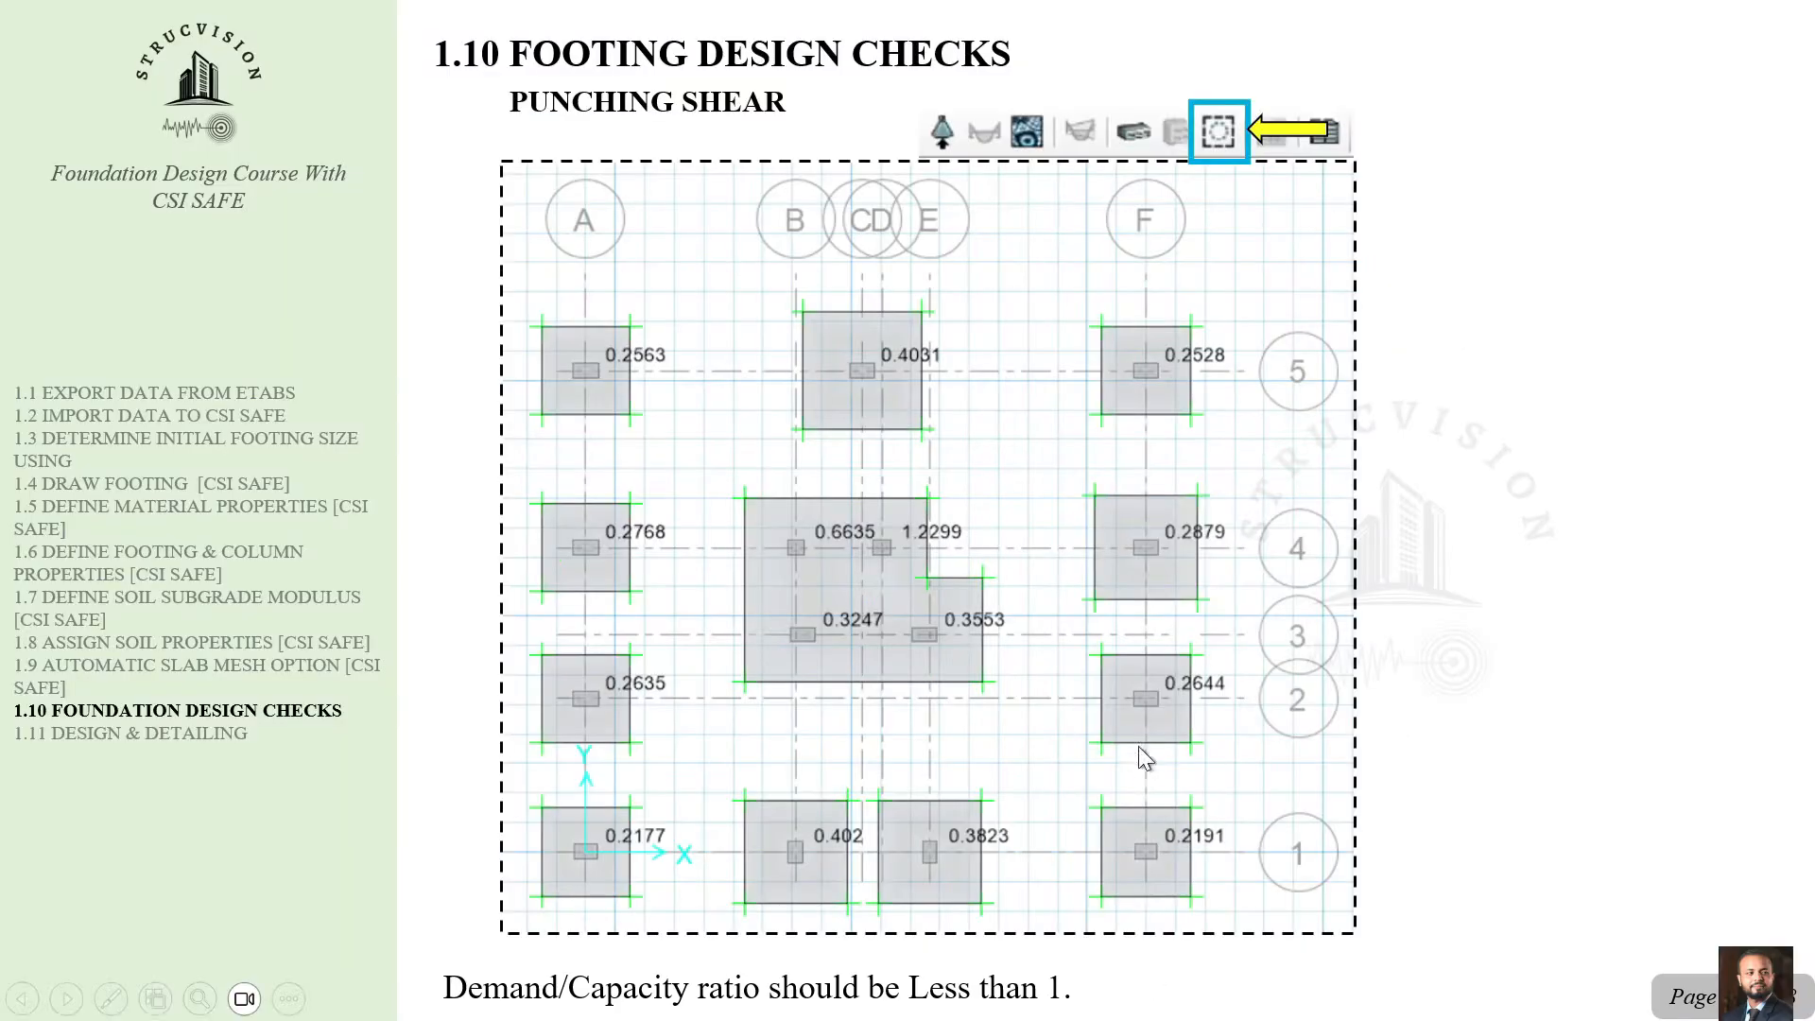
pyautogui.click(886, 523)
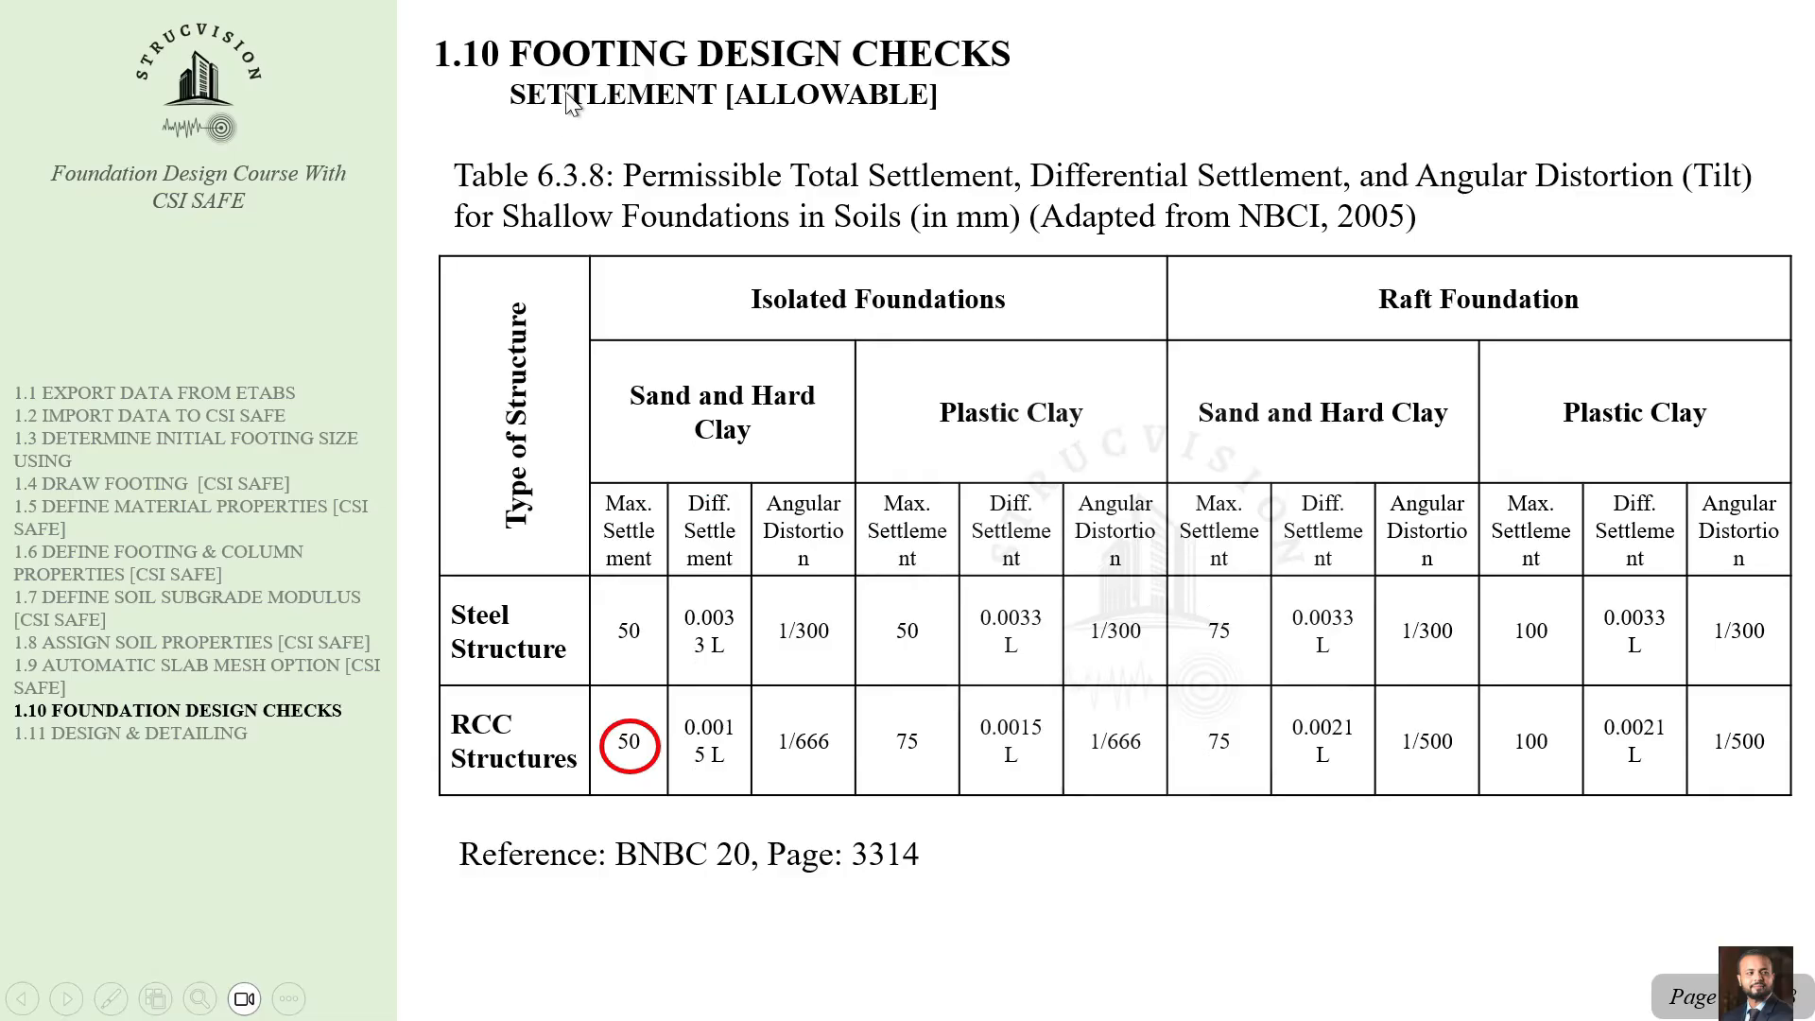
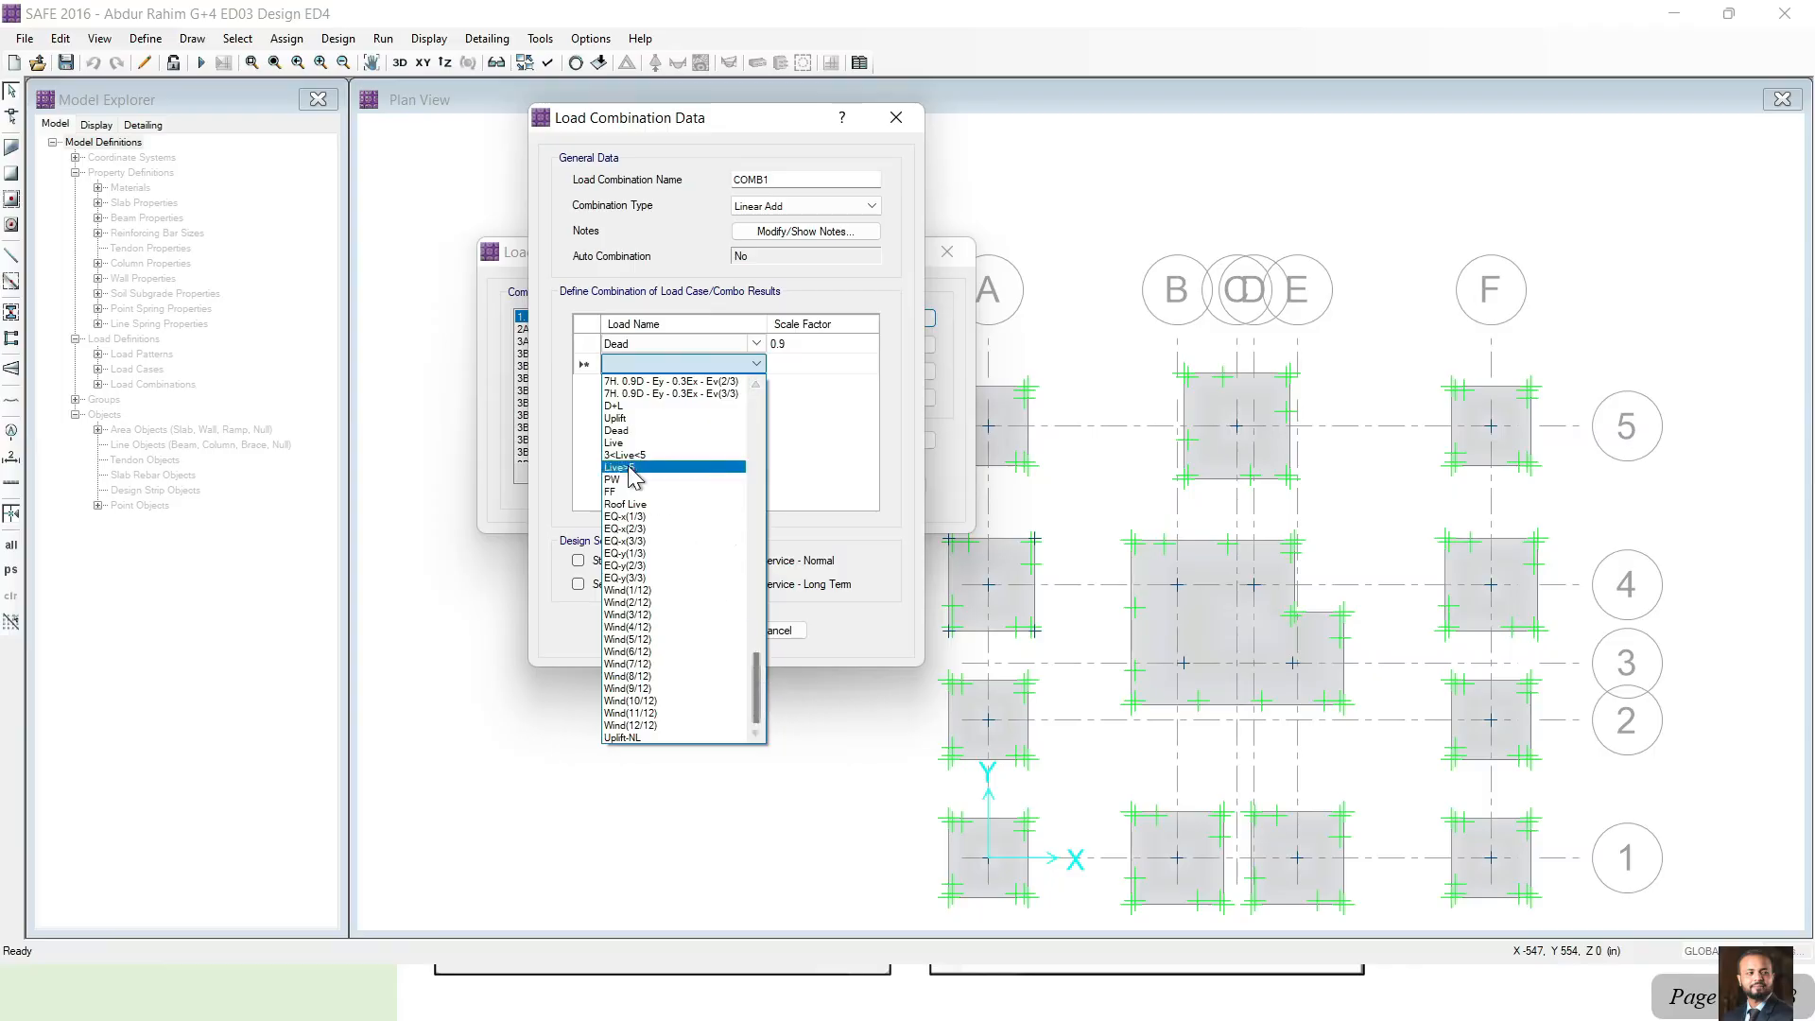
# Add the PW and FF loads to load combination COMB1, each with a scale factor of 0.9.
pyautogui.click(661, 480)
pyautogui.click(722, 384)
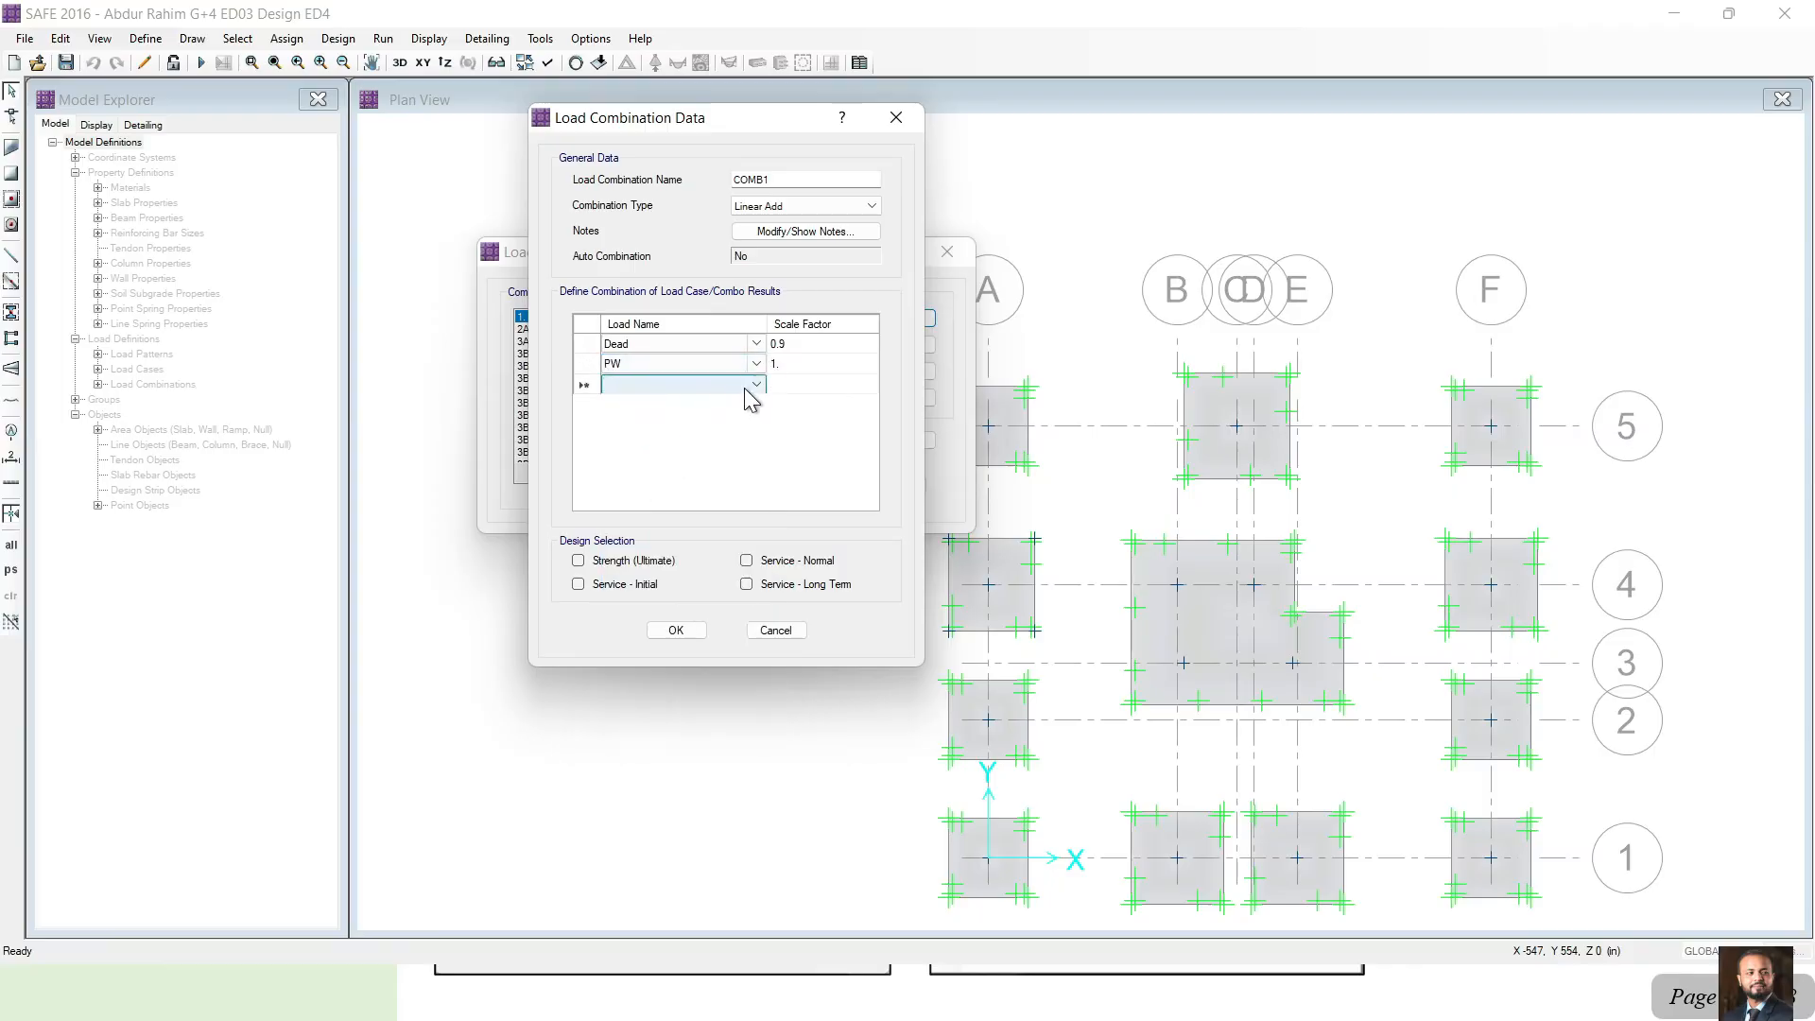
pyautogui.click(757, 384)
pyautogui.moveTo(757, 468); pyautogui.dragTo(756, 705)
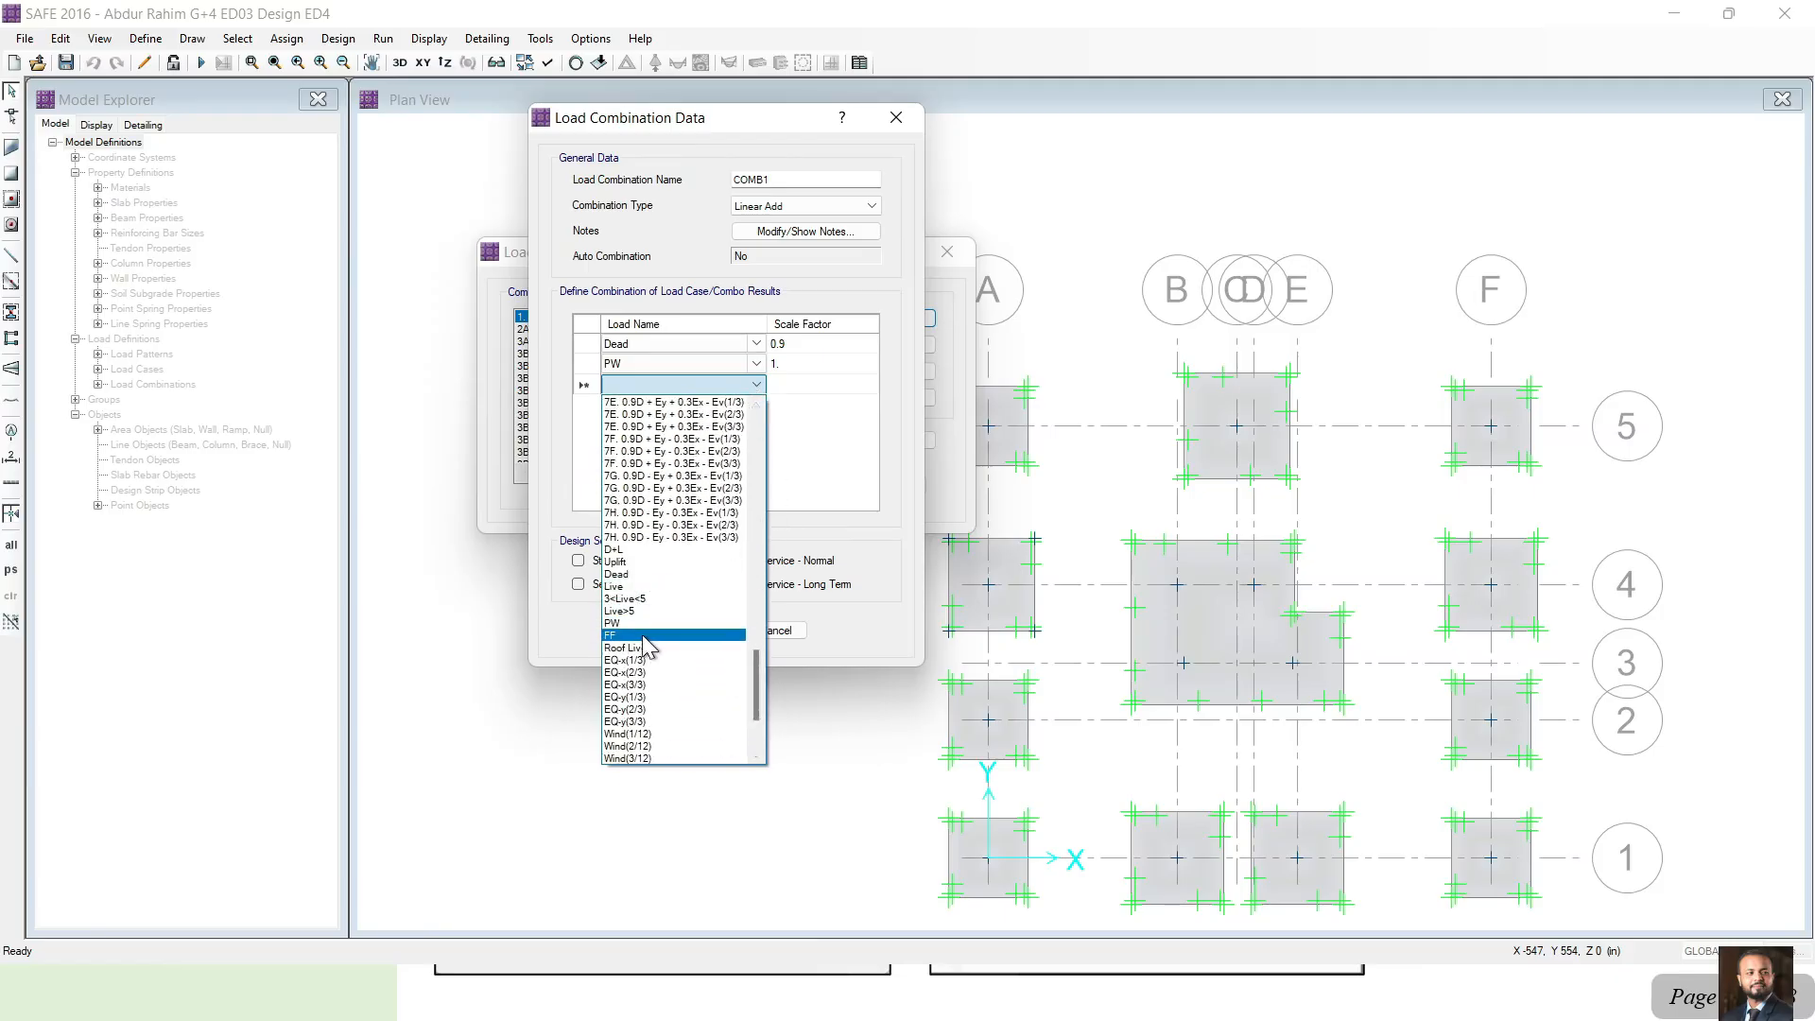
pyautogui.click(652, 635)
pyautogui.click(794, 369)
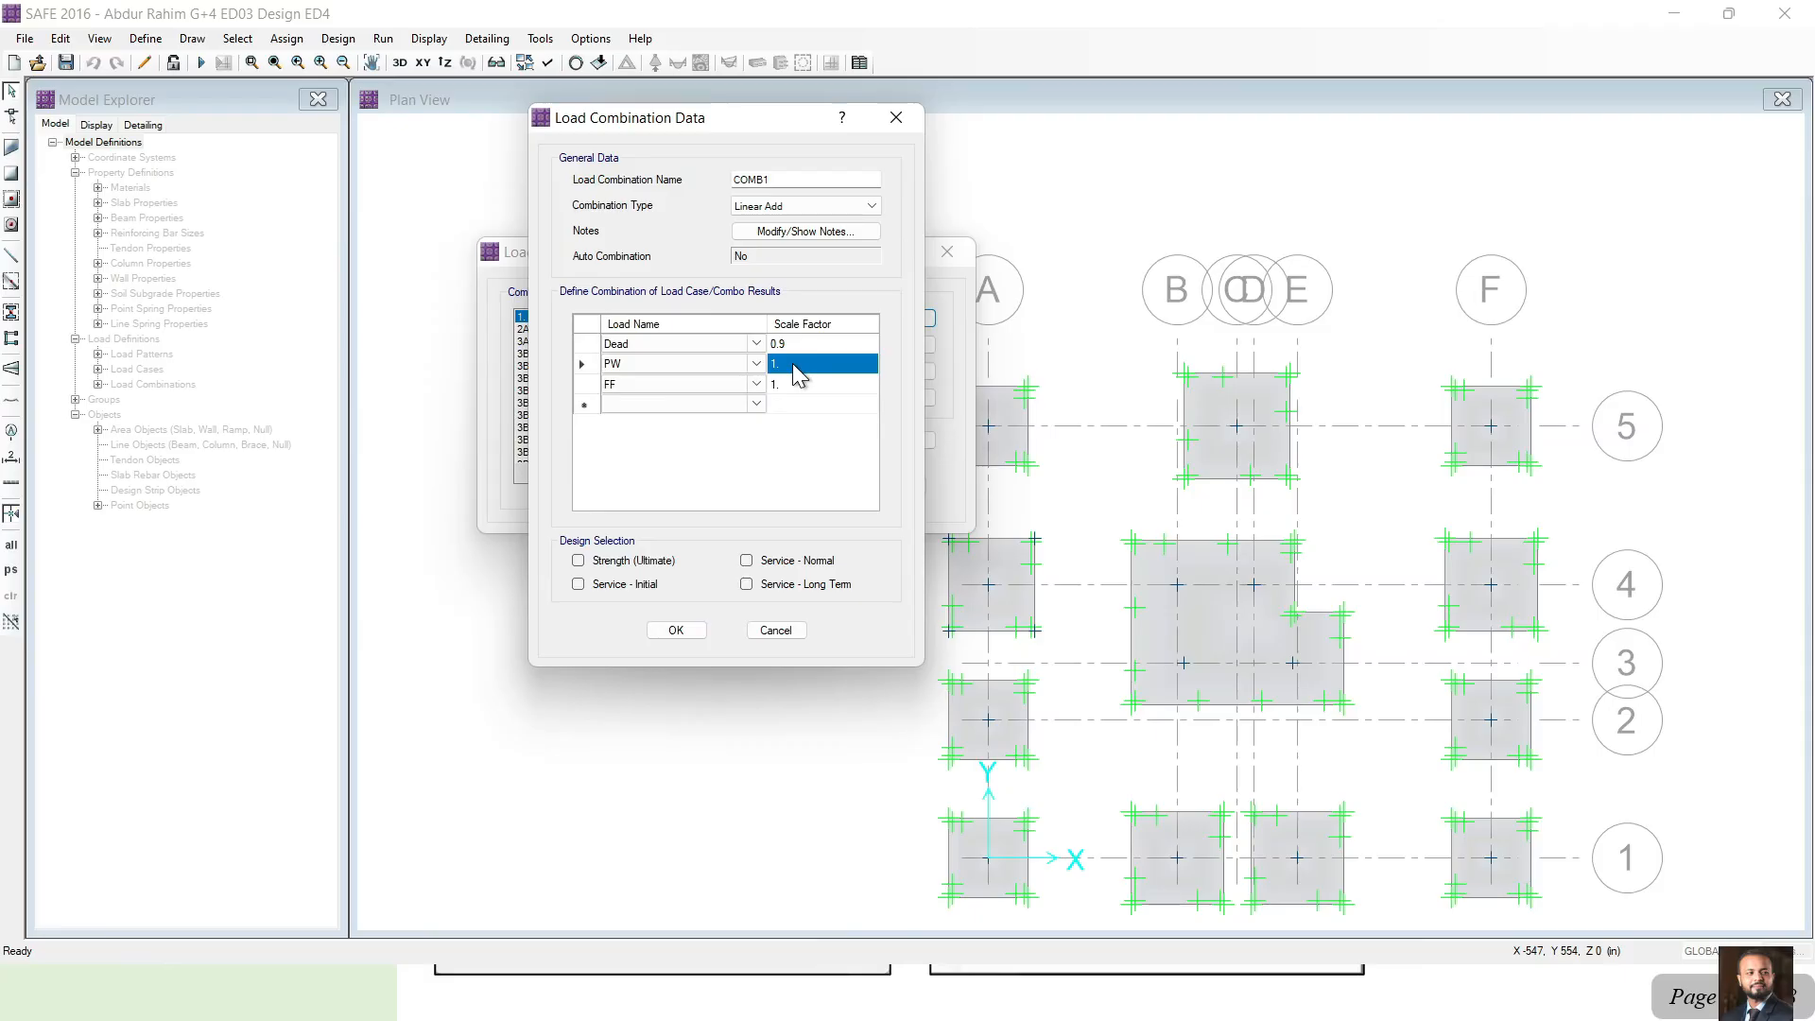
pyautogui.write('0.')
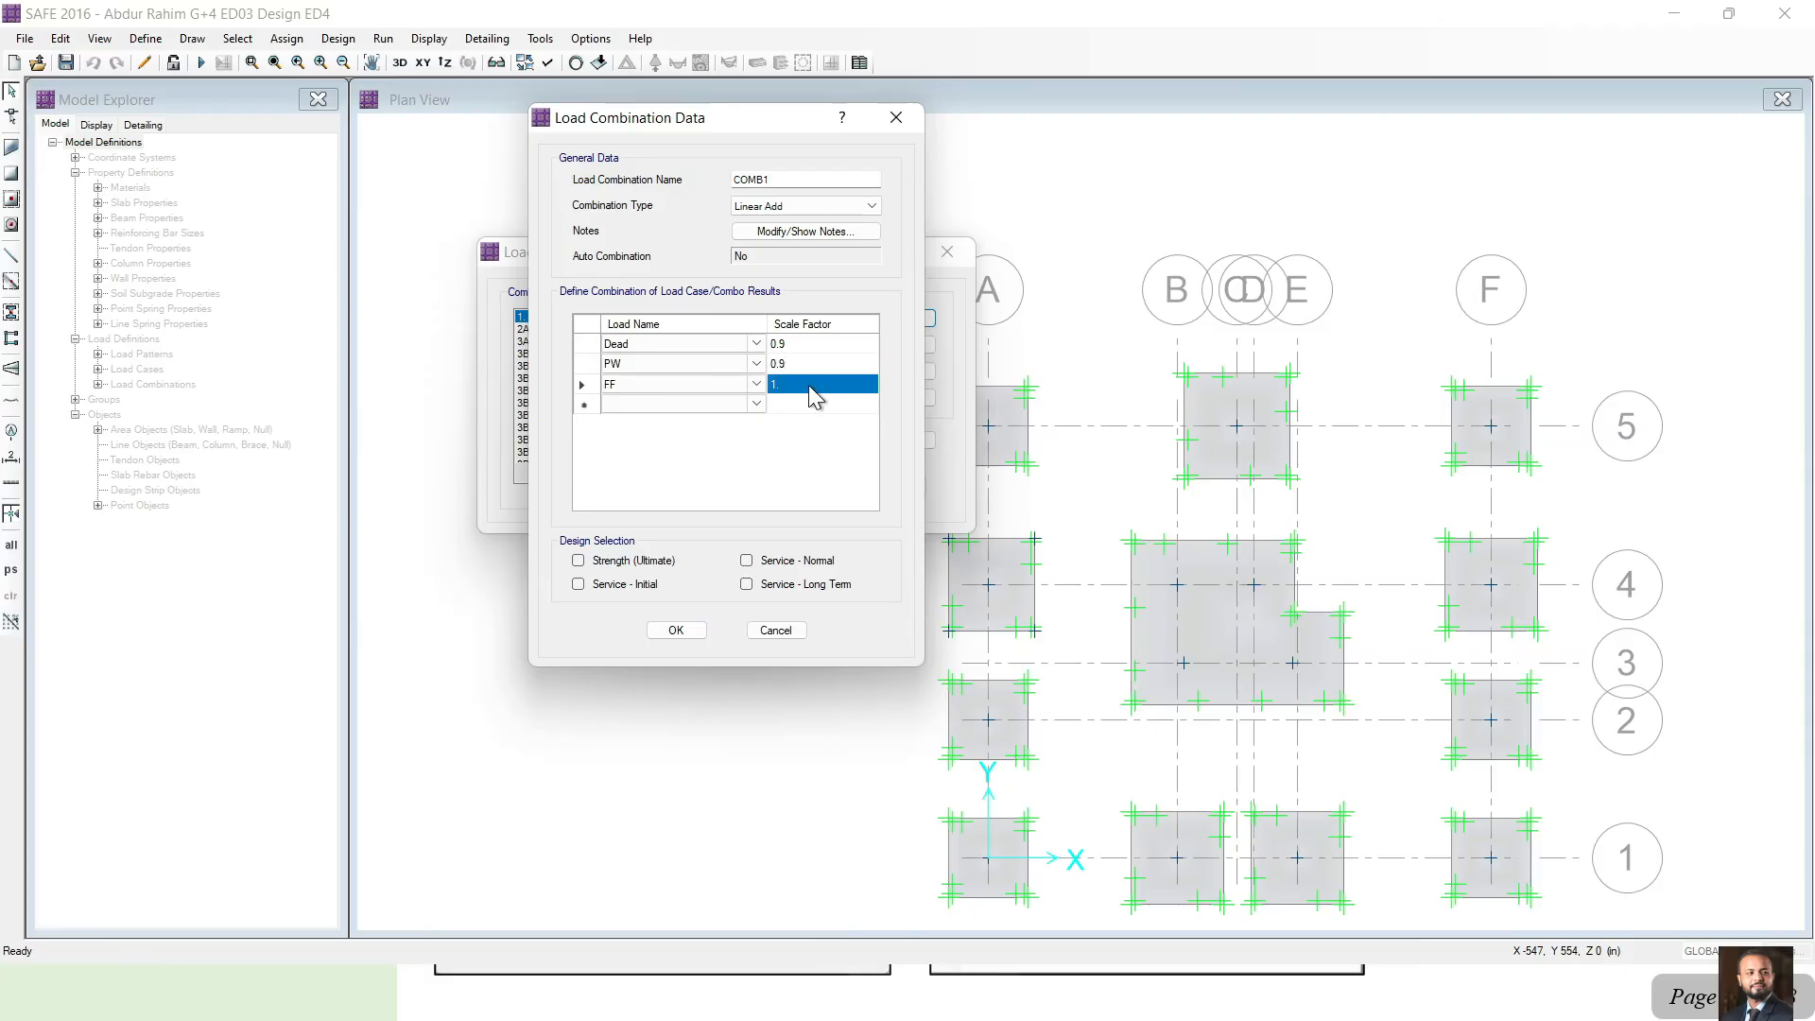
pyautogui.write('0.9')
pyautogui.press('Tab')
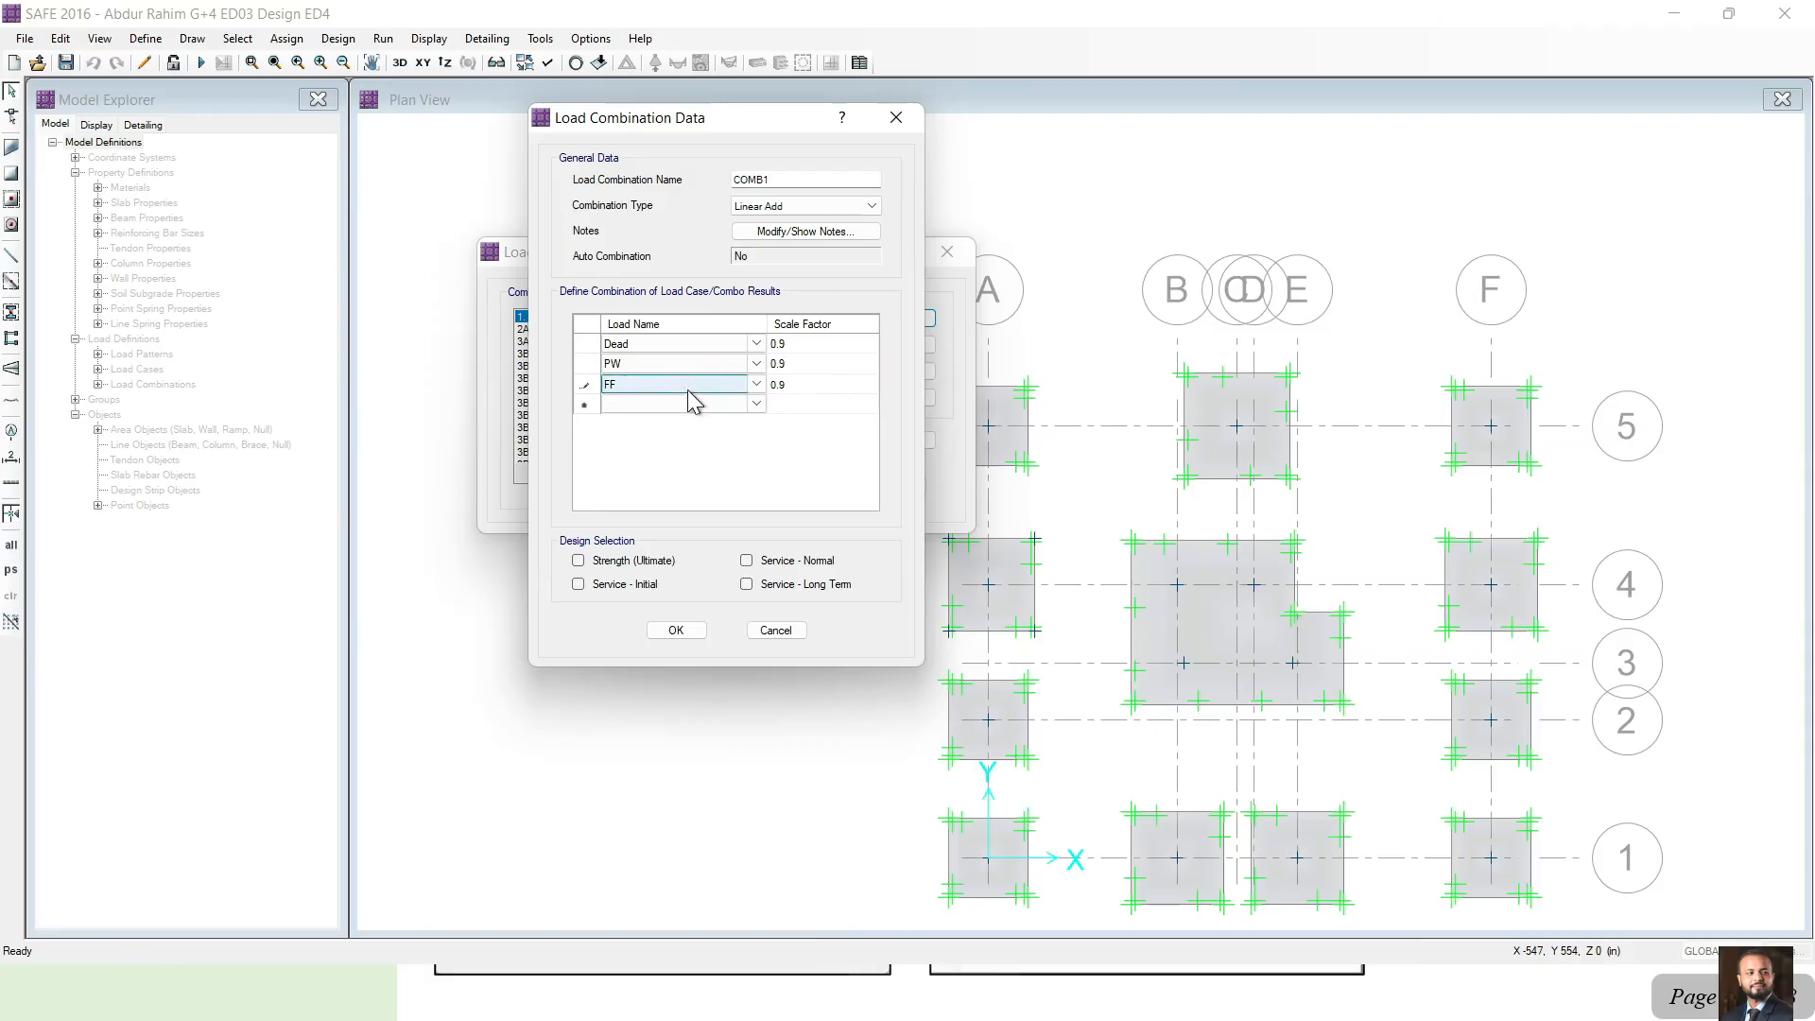
# Add the EQ-x(1/3) load to the combination with a scale factor of 1.
pyautogui.click(757, 405)
pyautogui.moveTo(757, 454); pyautogui.dragTo(771, 681)
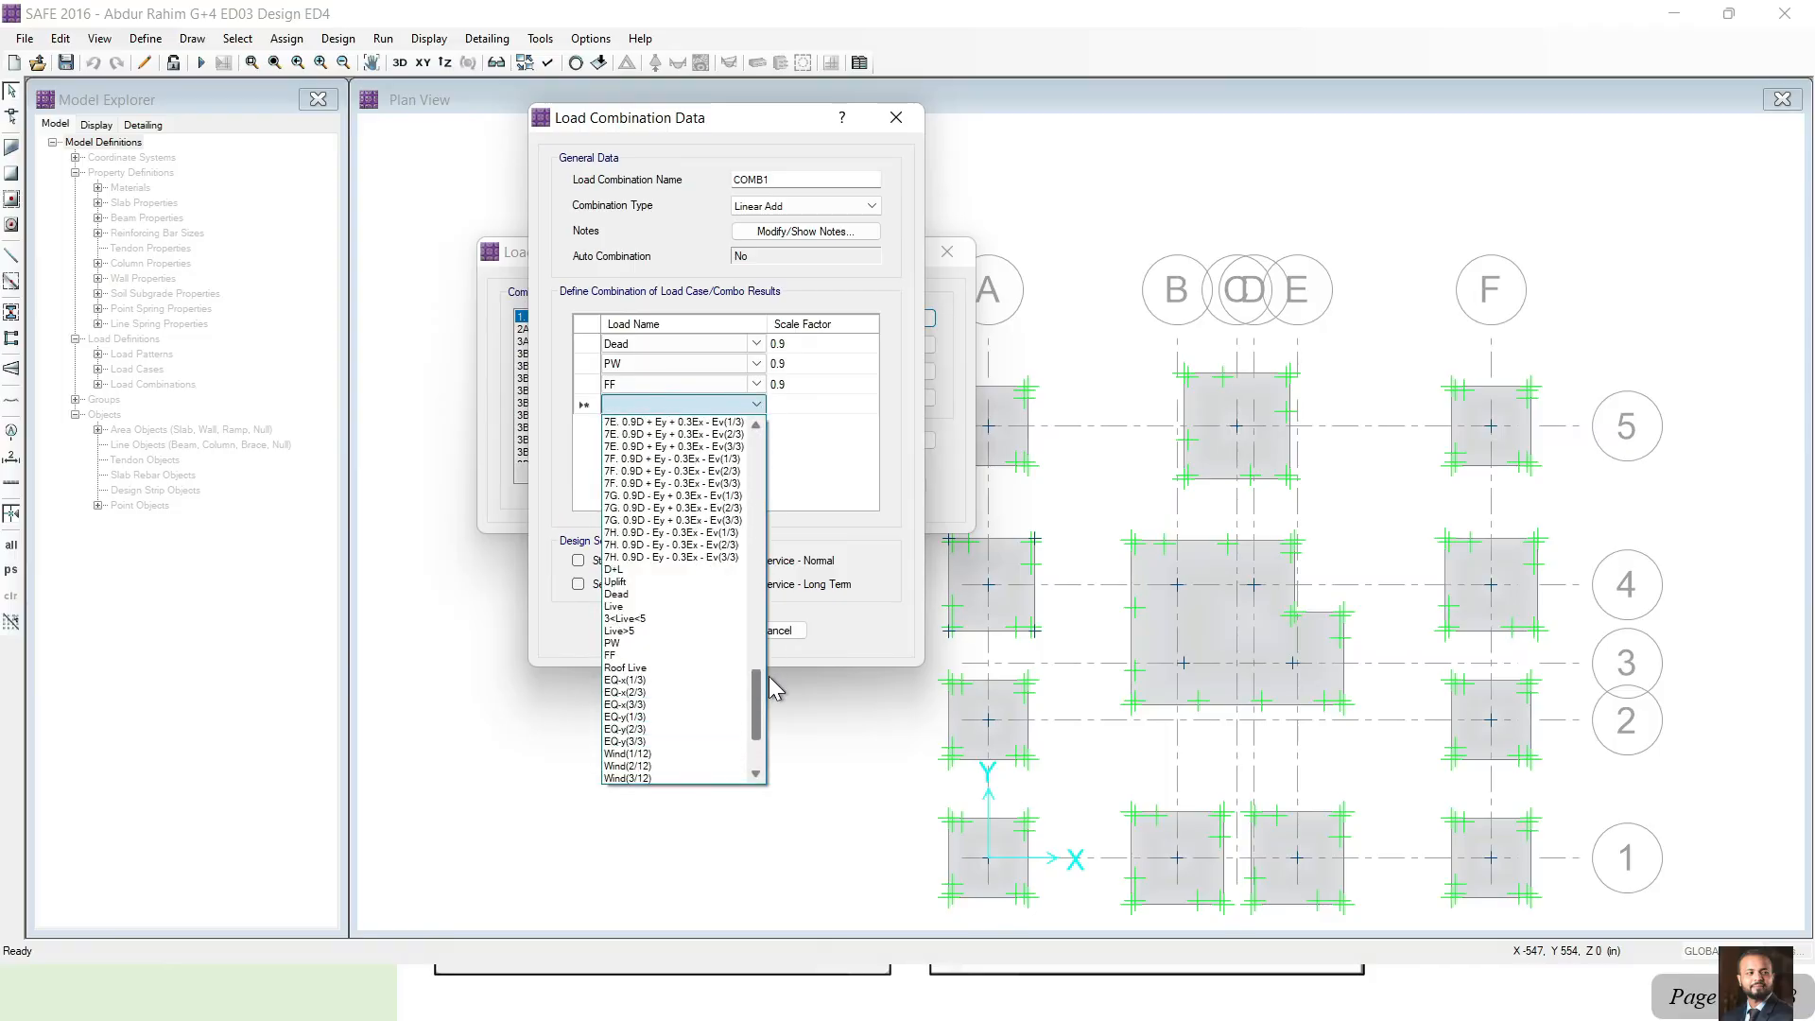
pyautogui.click(695, 683)
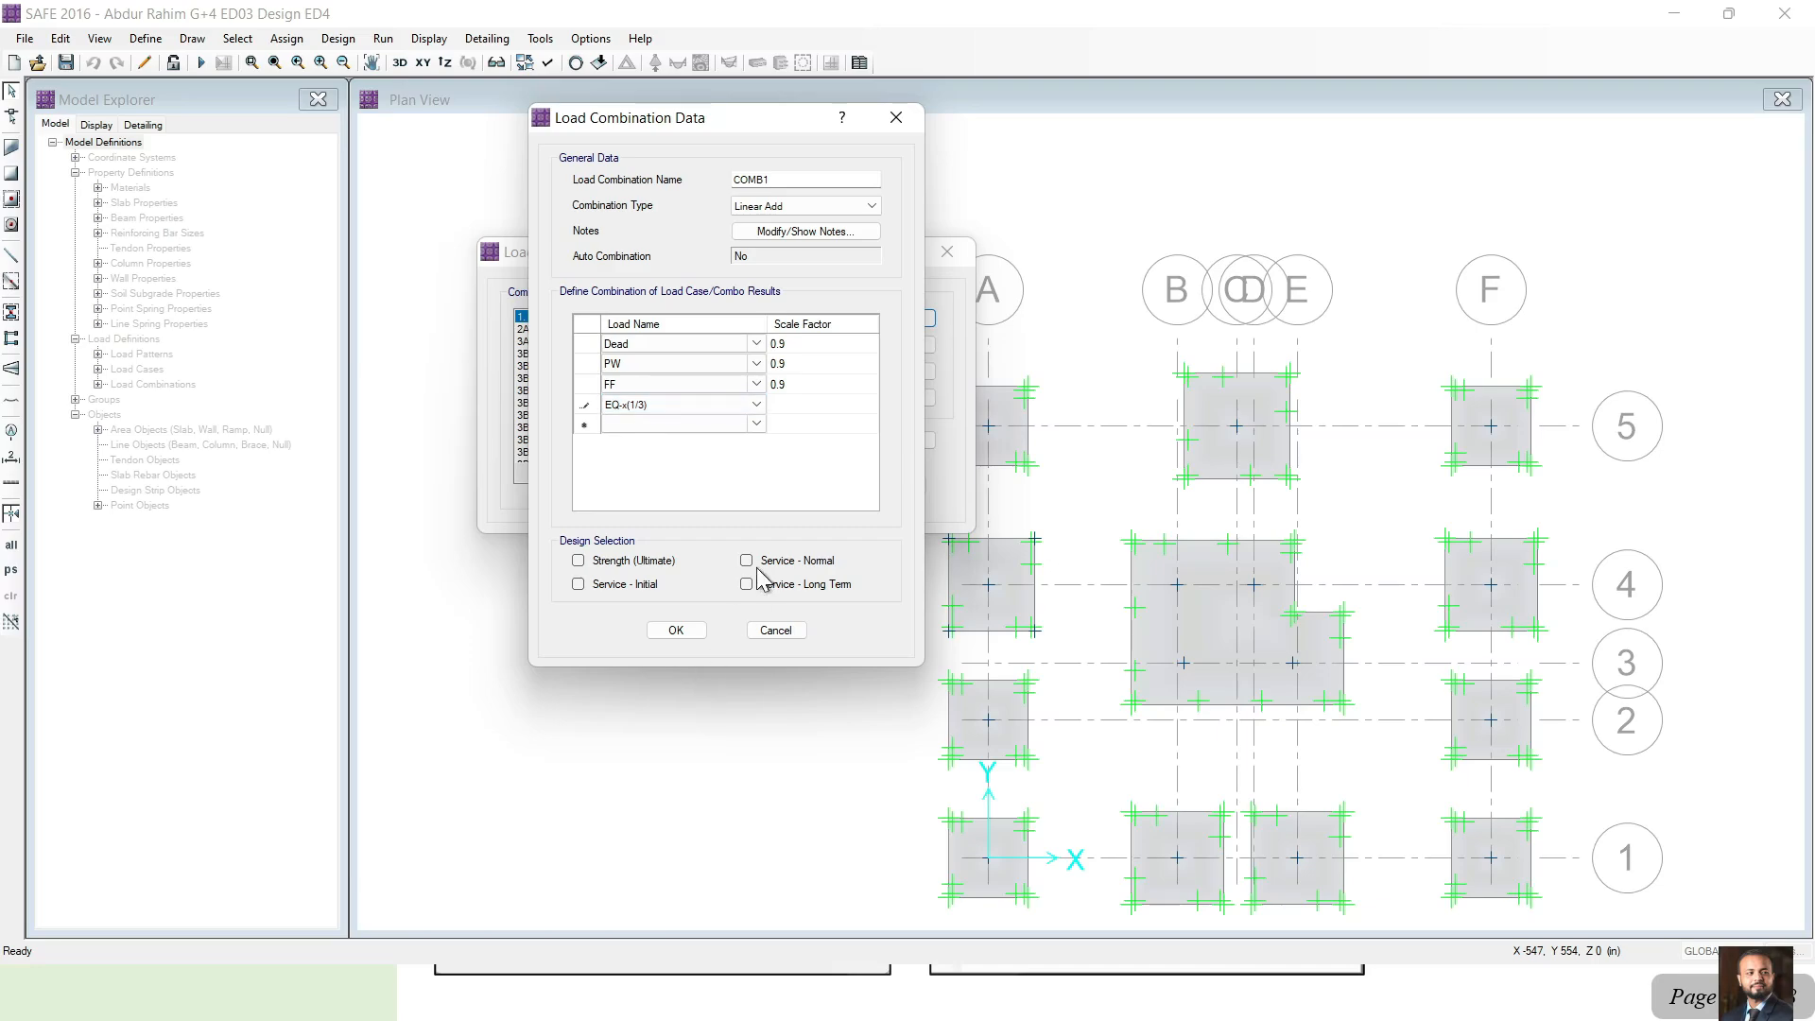
pyautogui.click(810, 399)
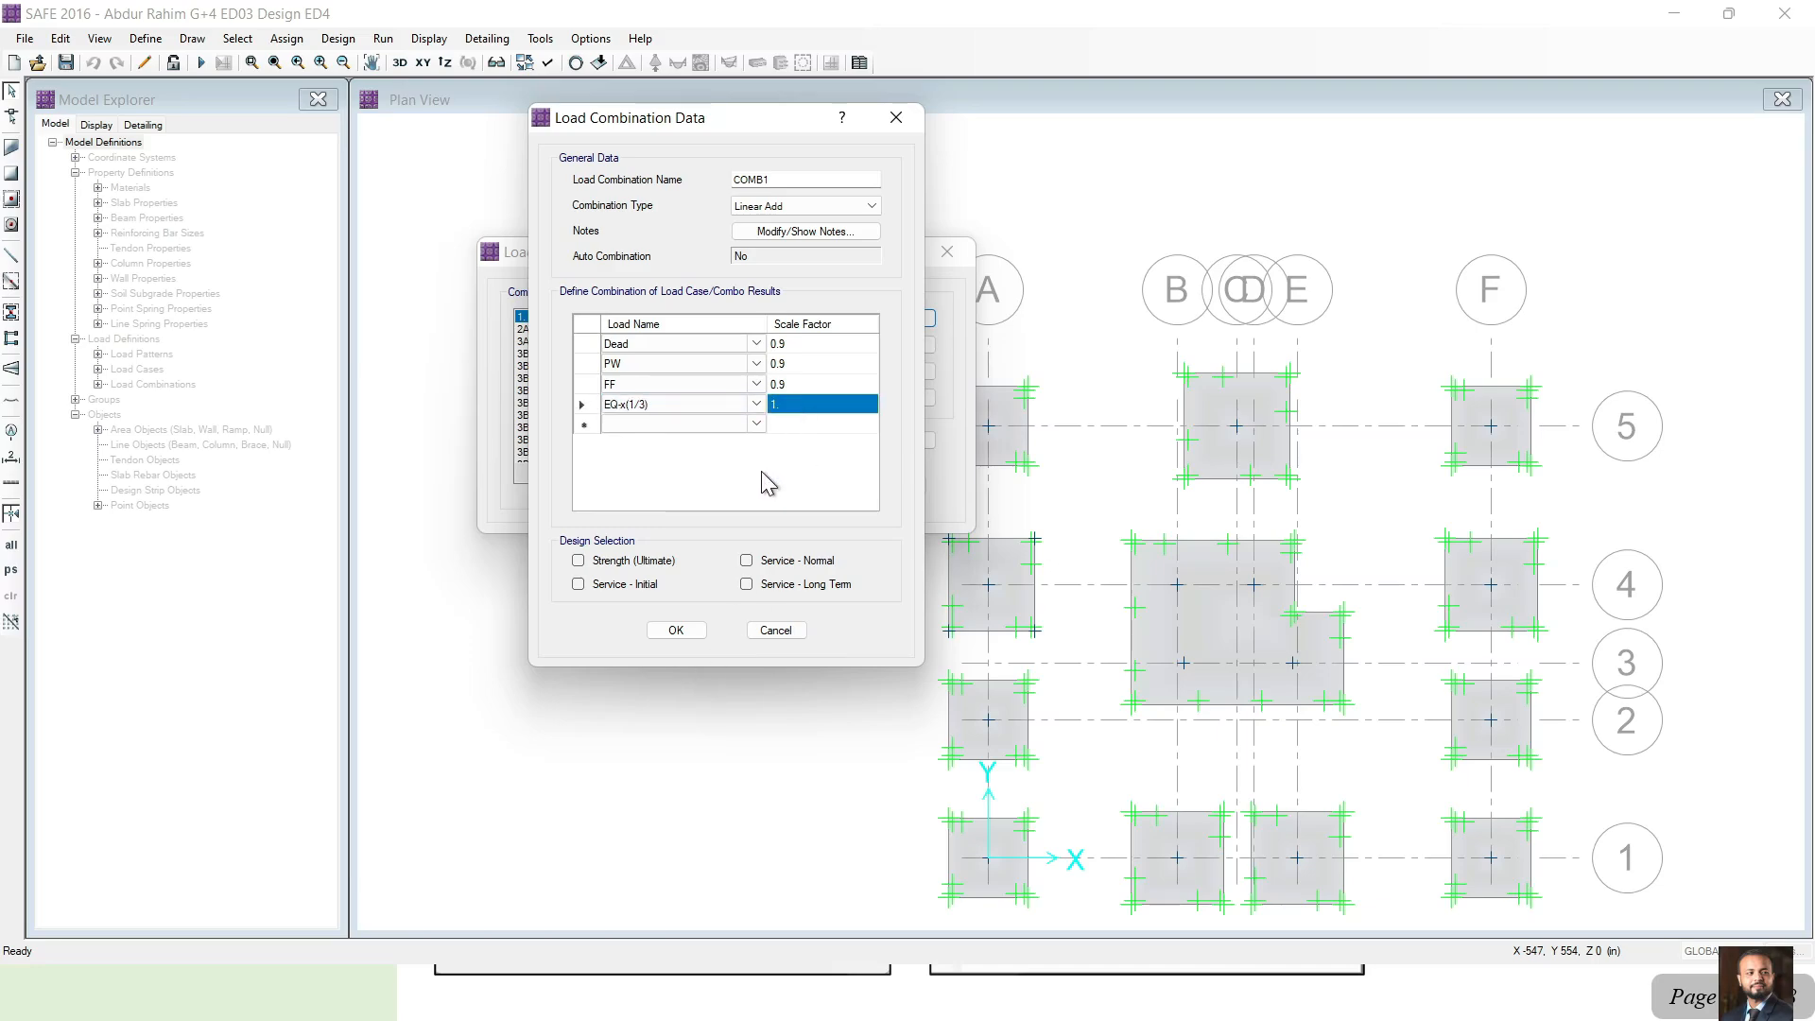
# Name the load combination Uplift 1, keep its type as Linear Add, and save it to the combinations list.
pyautogui.doubleClick(791, 180)
pyautogui.write('Uplift 1')
pyautogui.click(785, 206)
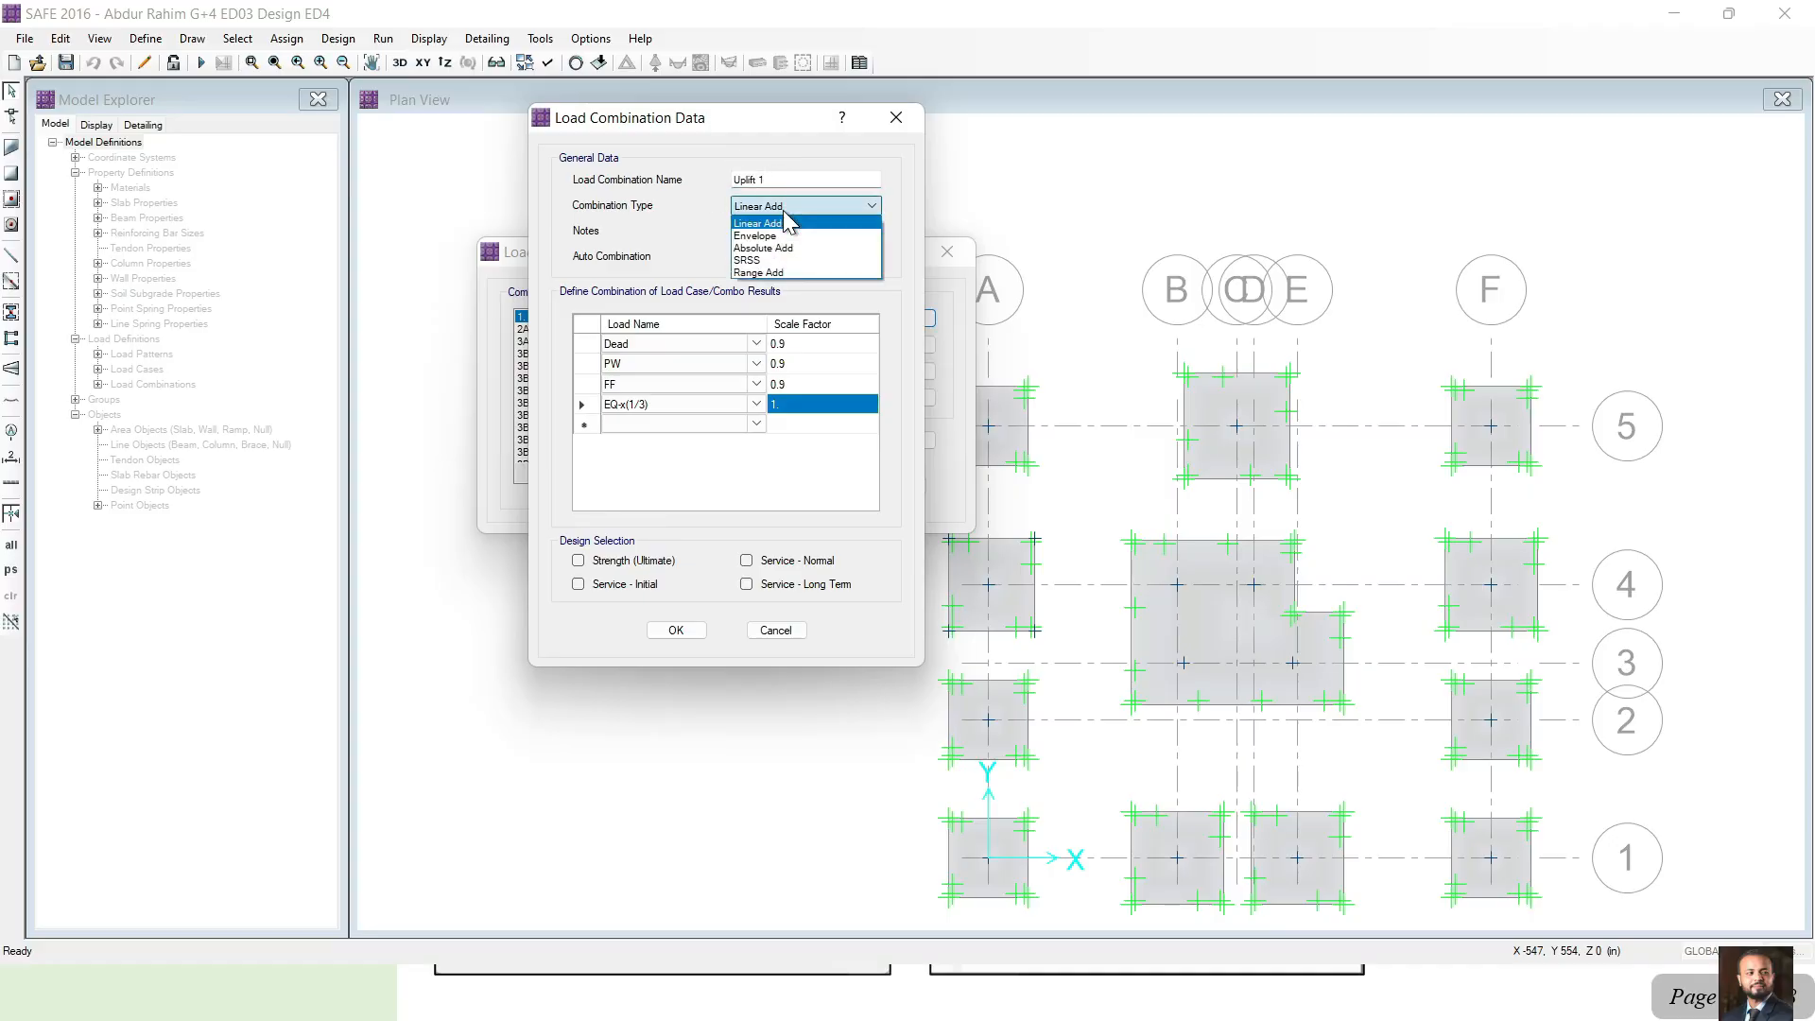
pyautogui.click(767, 223)
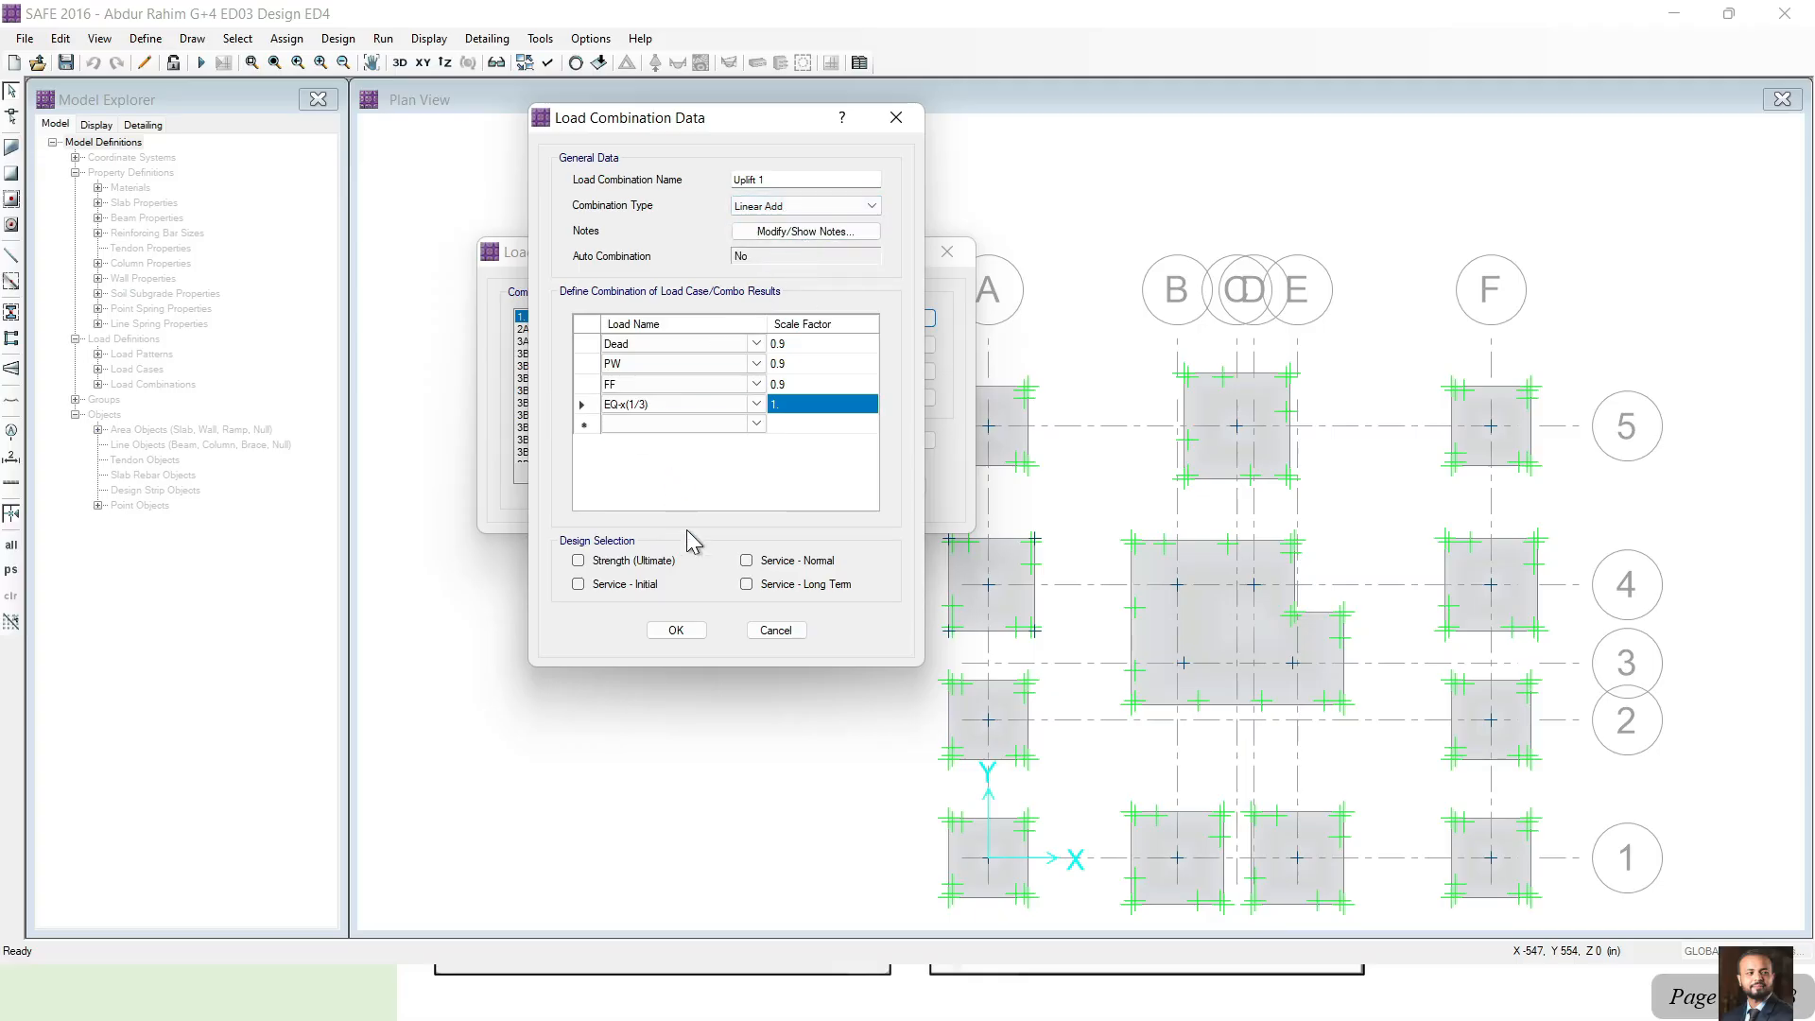
pyautogui.click(677, 630)
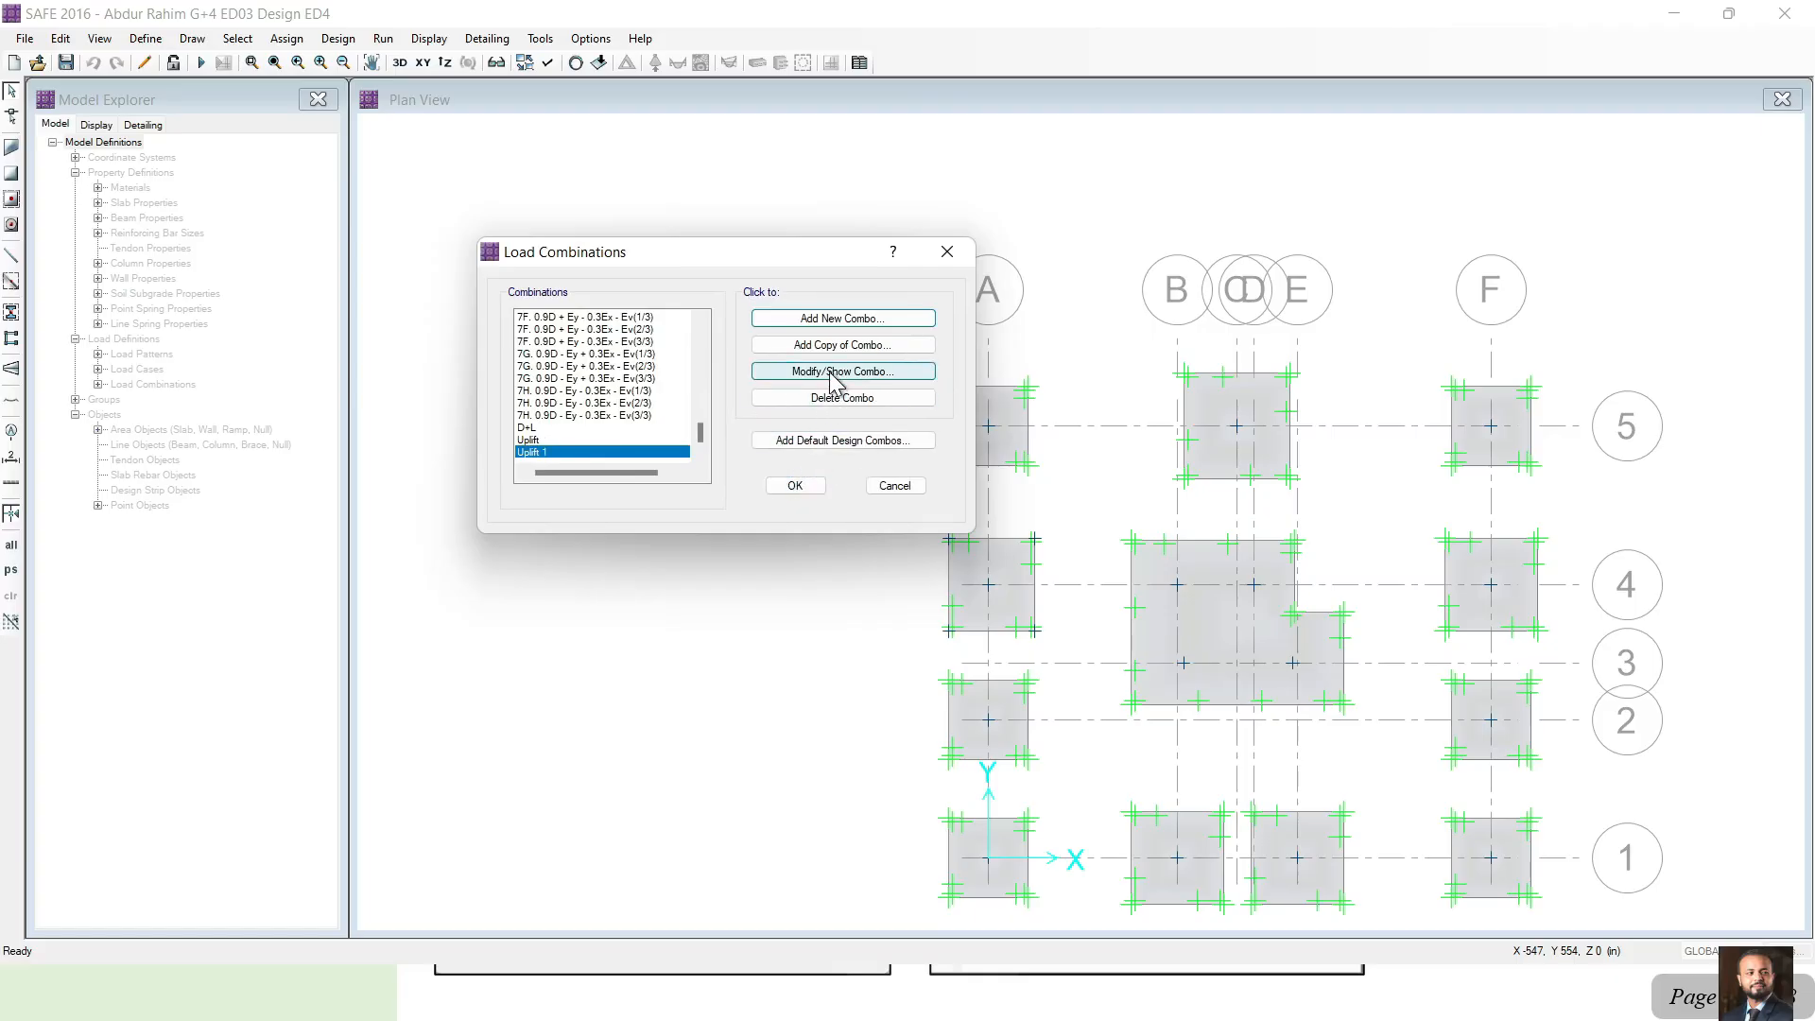
pyautogui.click(799, 486)
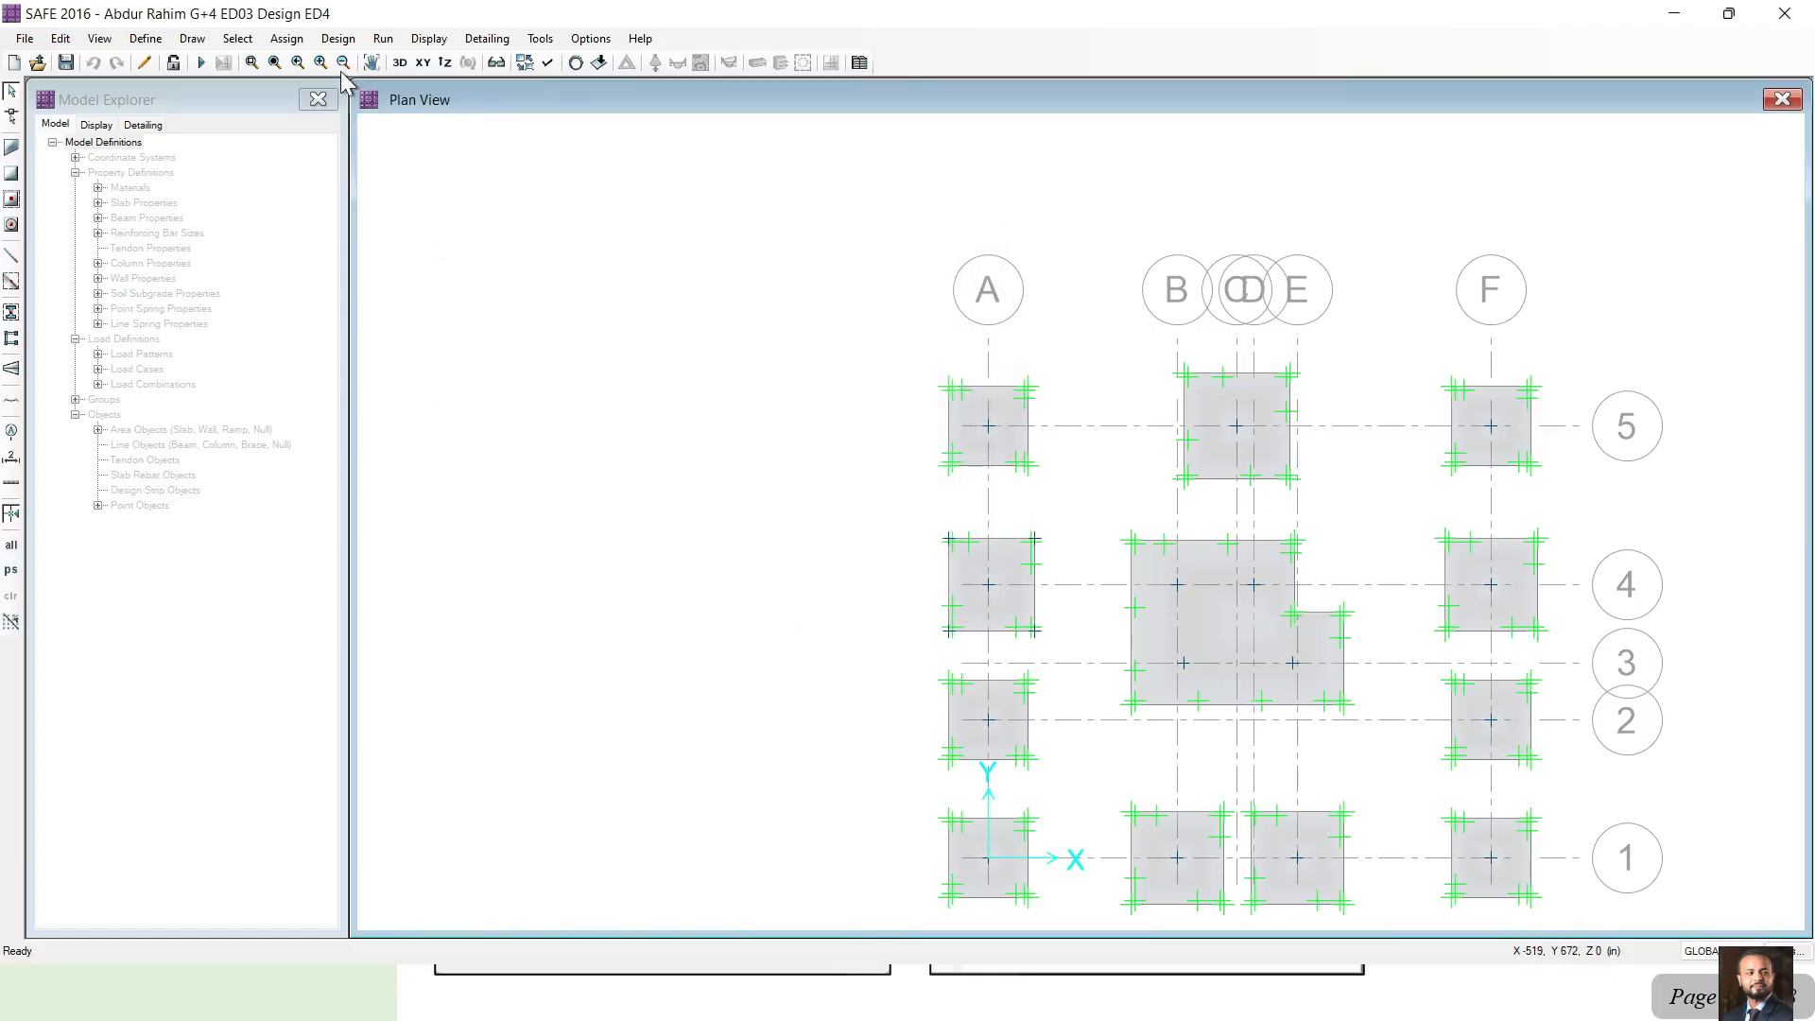
# Convert the Uplift 1 combination to a nonlinear uplift case and run the analysis.
pyautogui.click(145, 37)
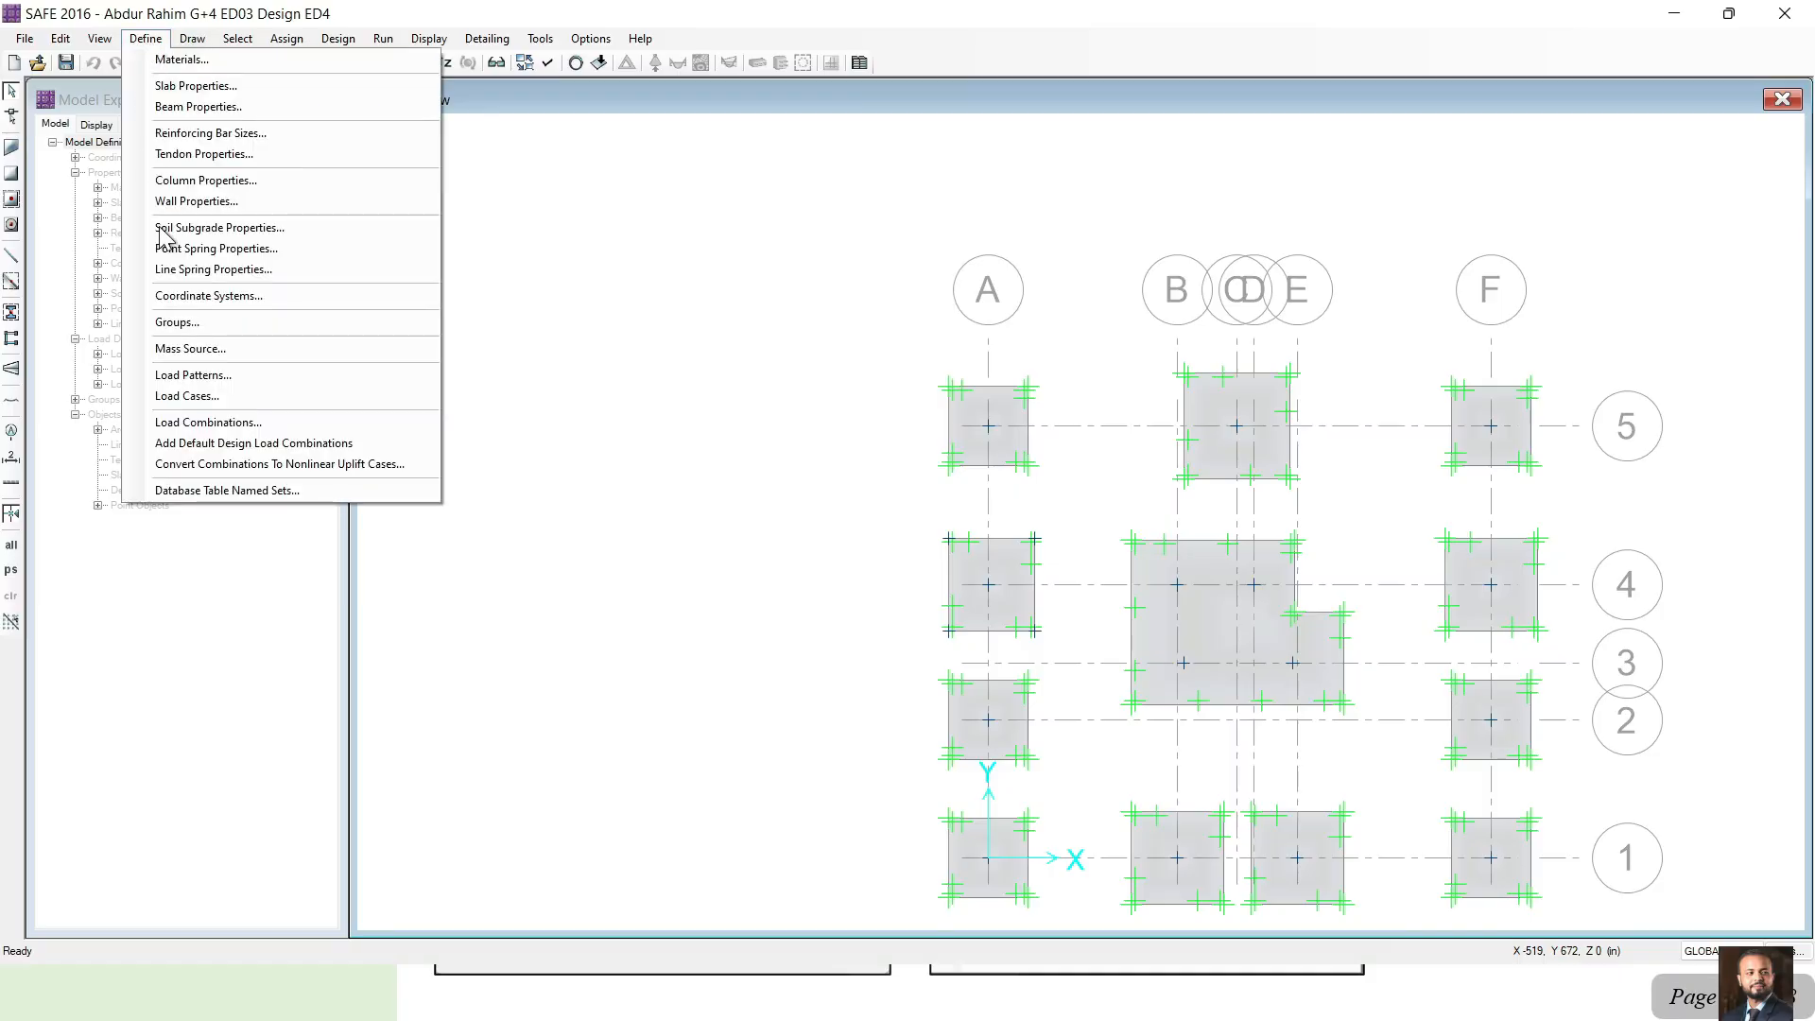
pyautogui.click(242, 466)
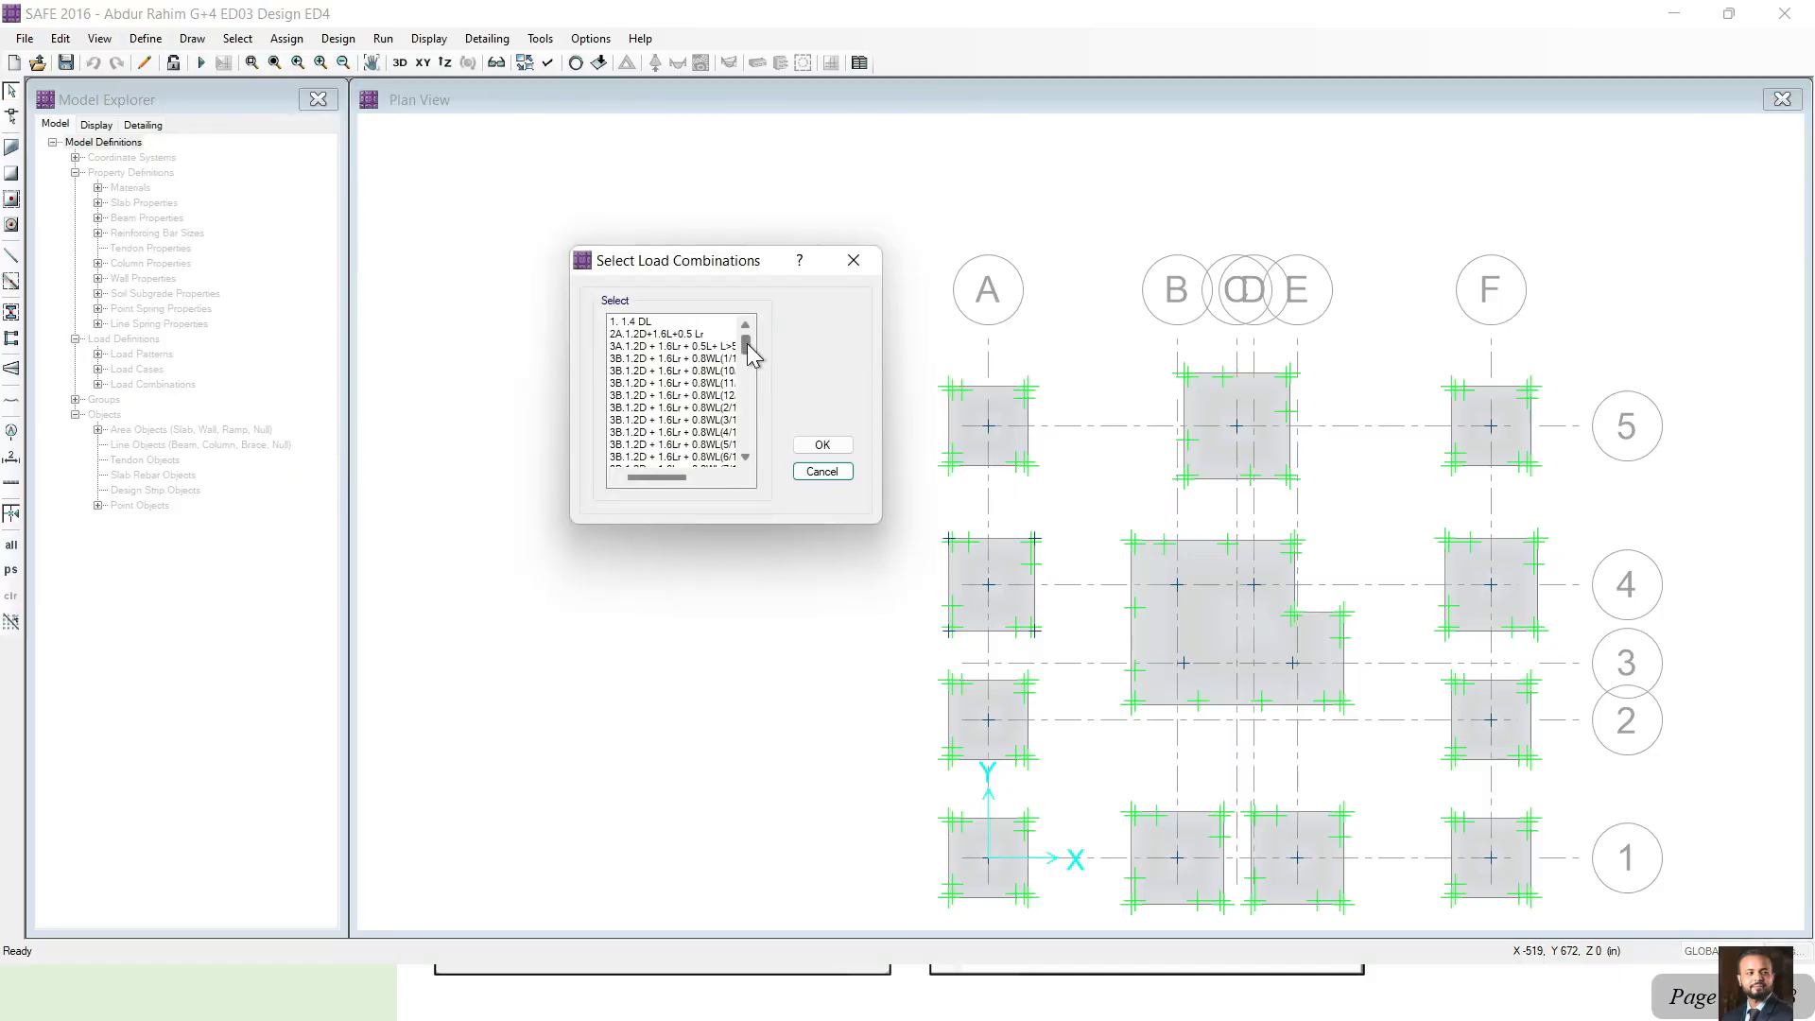
pyautogui.moveTo(746, 348); pyautogui.dragTo(763, 508)
pyautogui.click(648, 457)
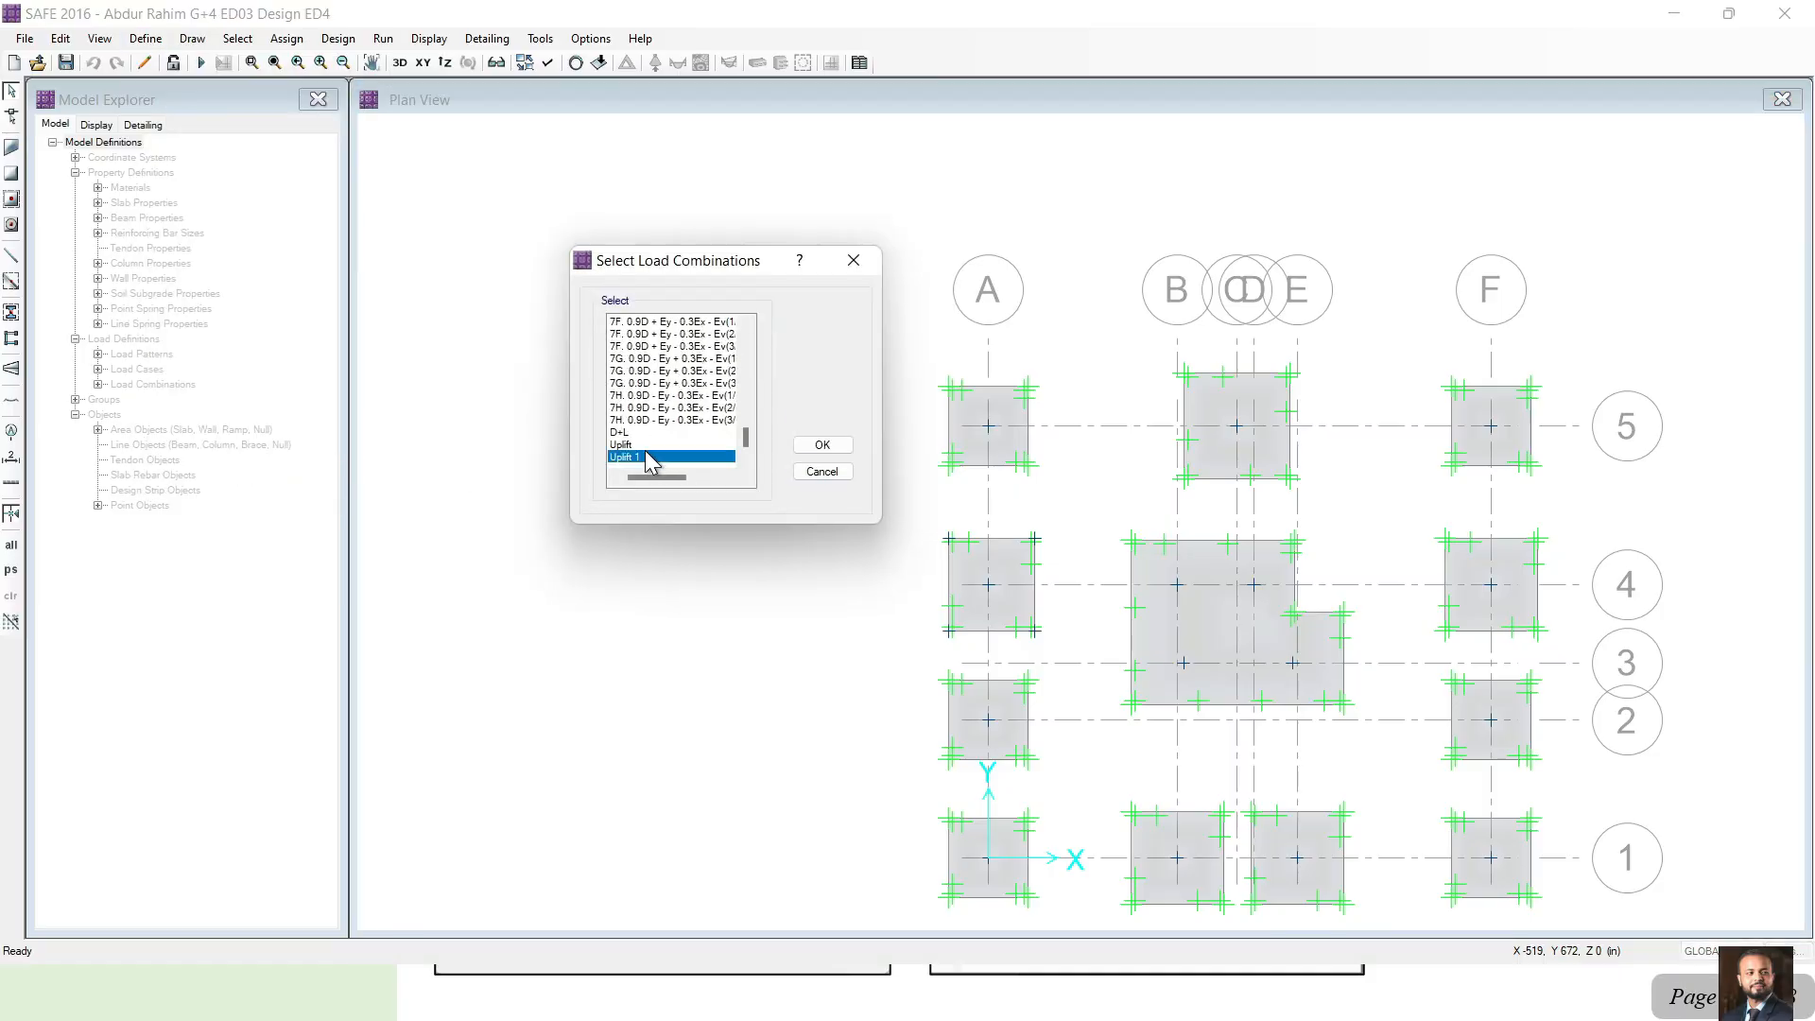
pyautogui.click(803, 446)
pyautogui.click(1033, 578)
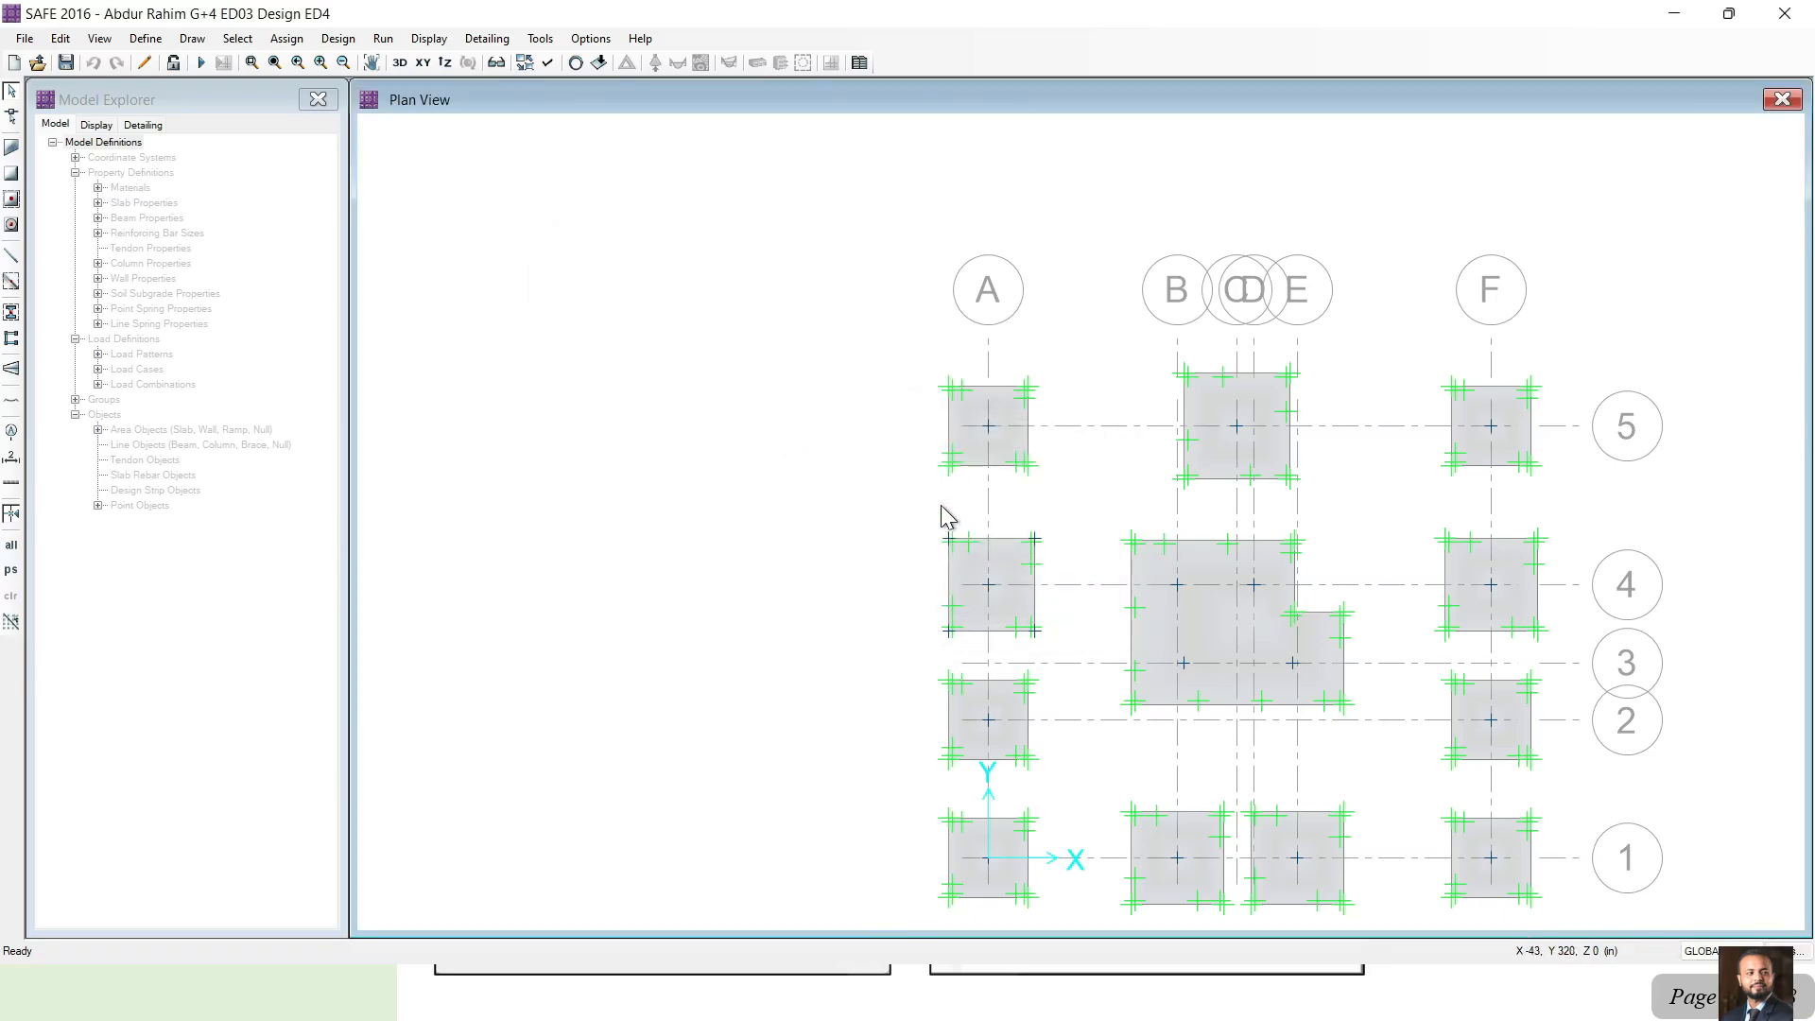
pyautogui.scroll(-1, 781, 465)
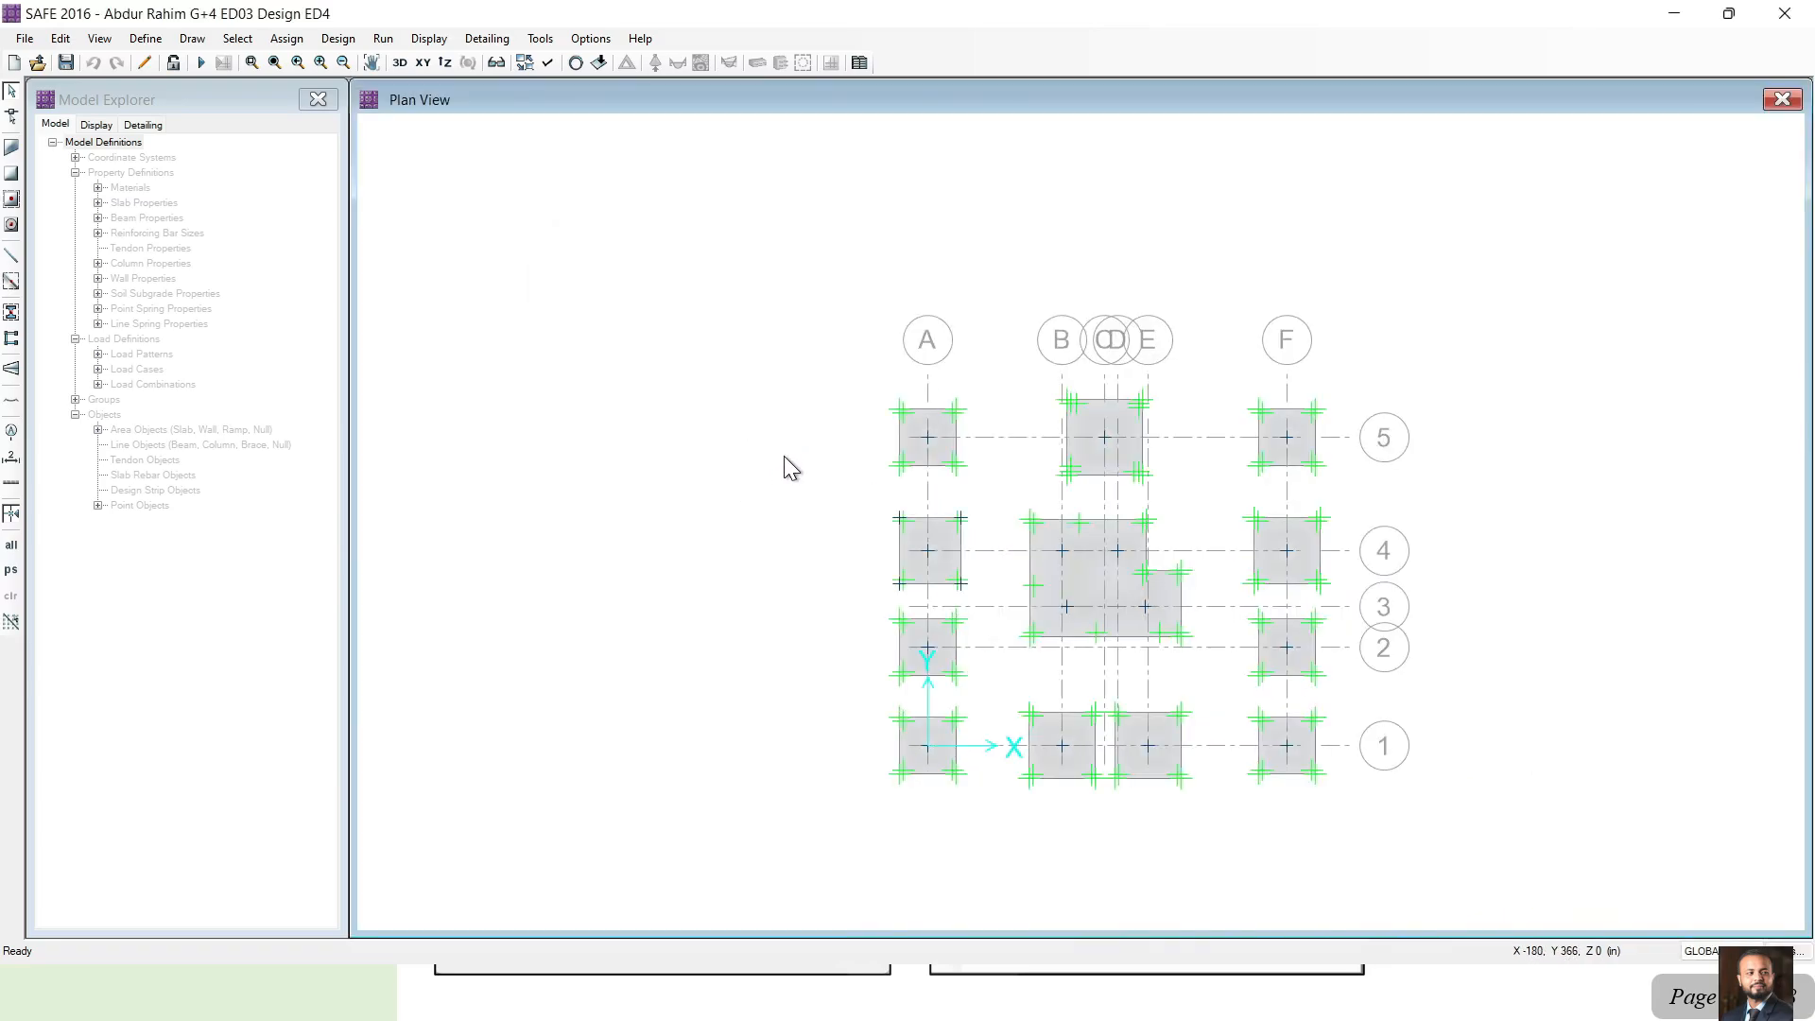
pyautogui.click(201, 63)
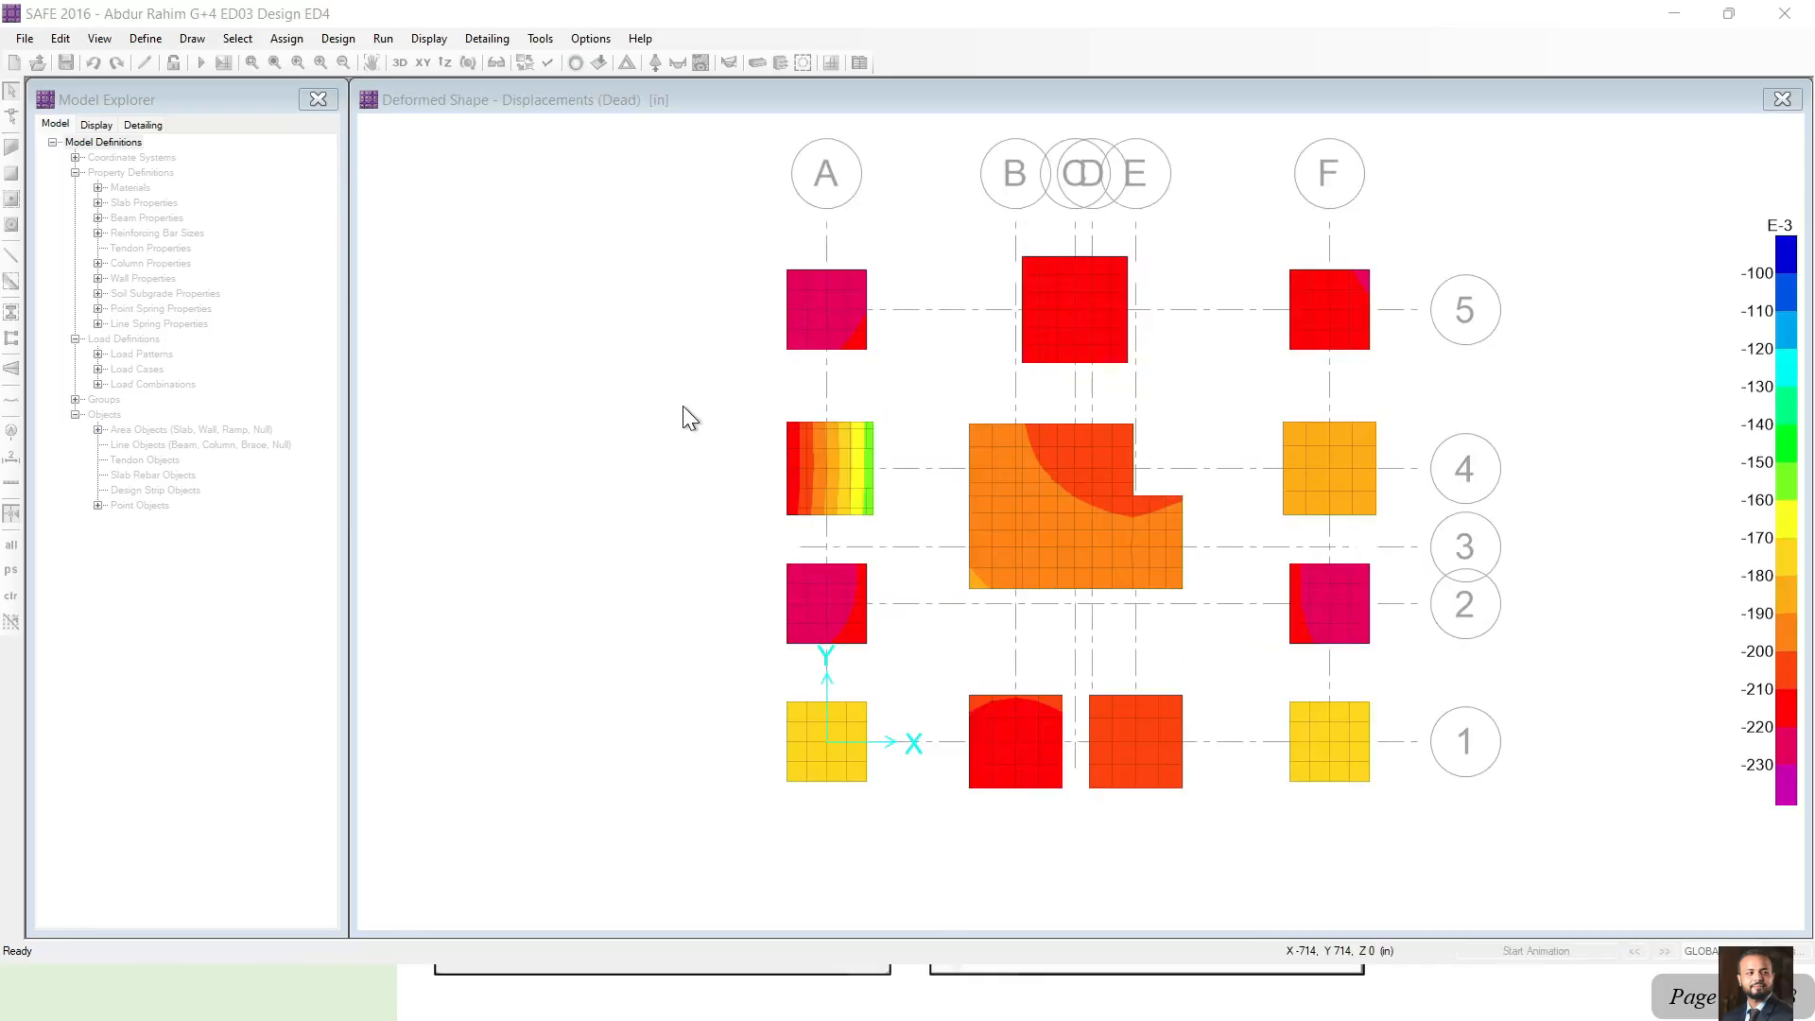
# Open the reactions display settings for soil pressures and select load combination Uplift 1.
pyautogui.click(652, 67)
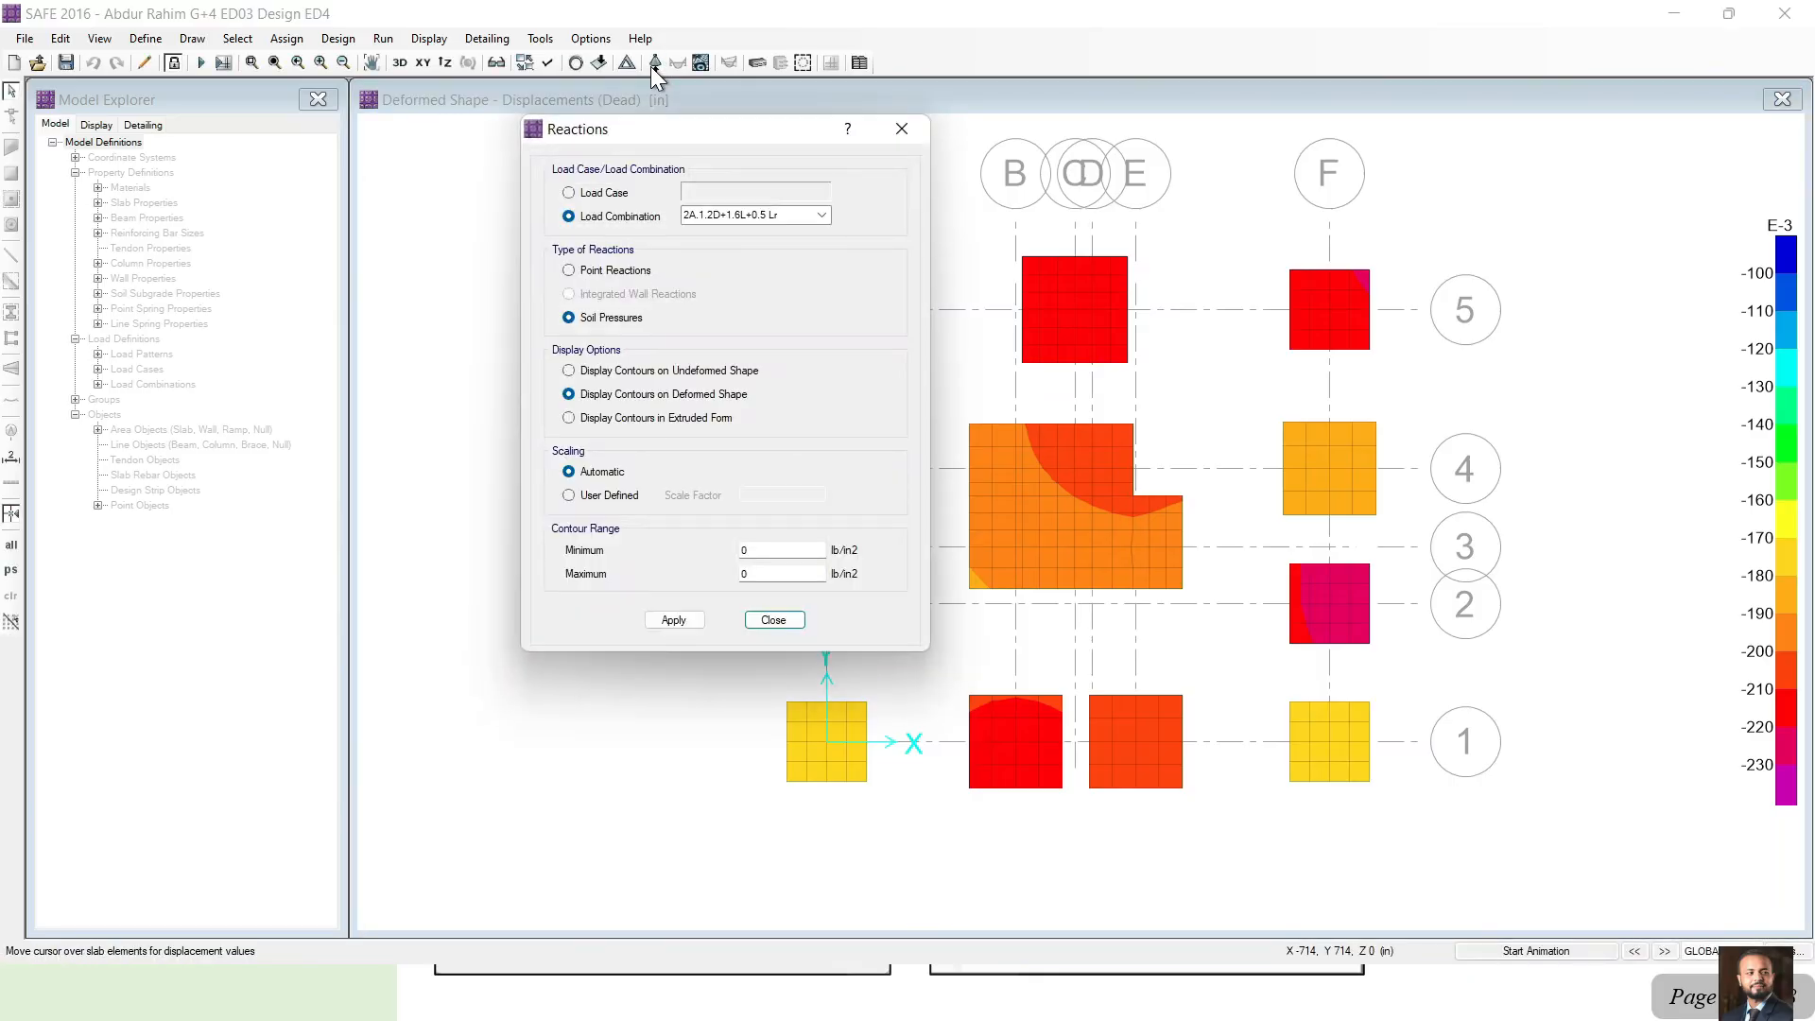
pyautogui.click(830, 213)
pyautogui.moveTo(827, 274); pyautogui.dragTo(825, 550)
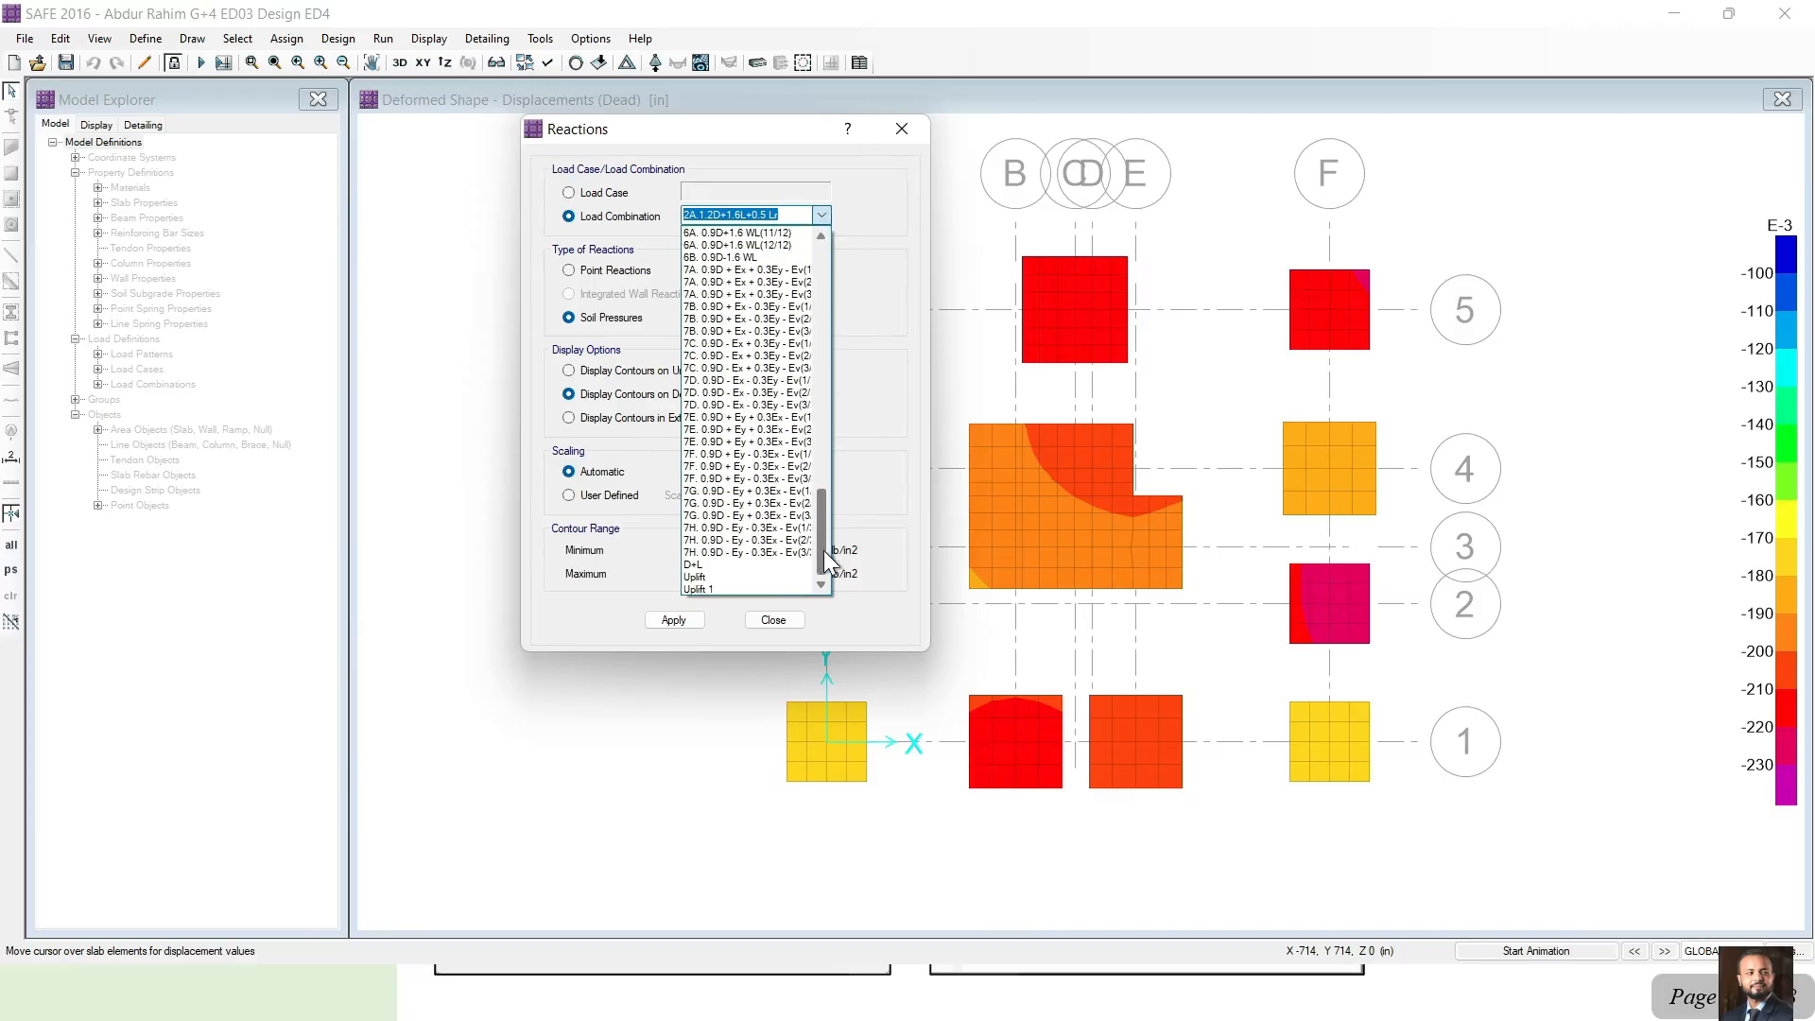
pyautogui.click(732, 587)
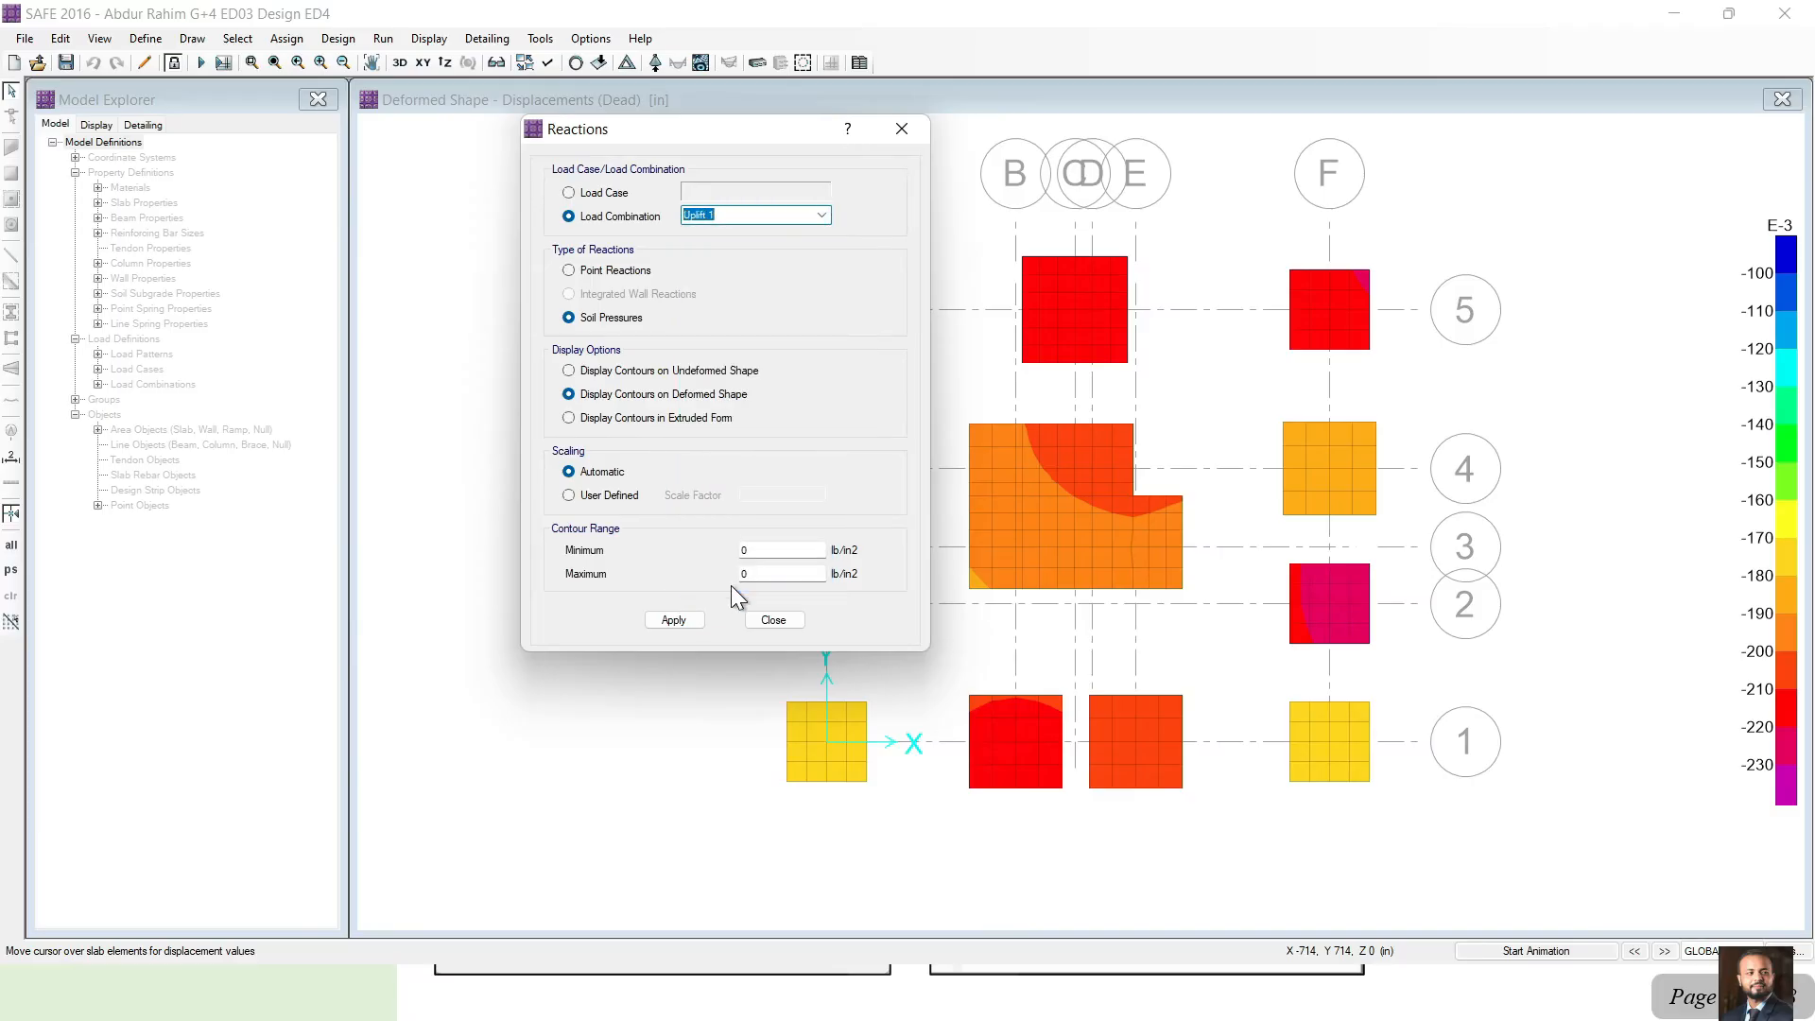
pyautogui.click(819, 214)
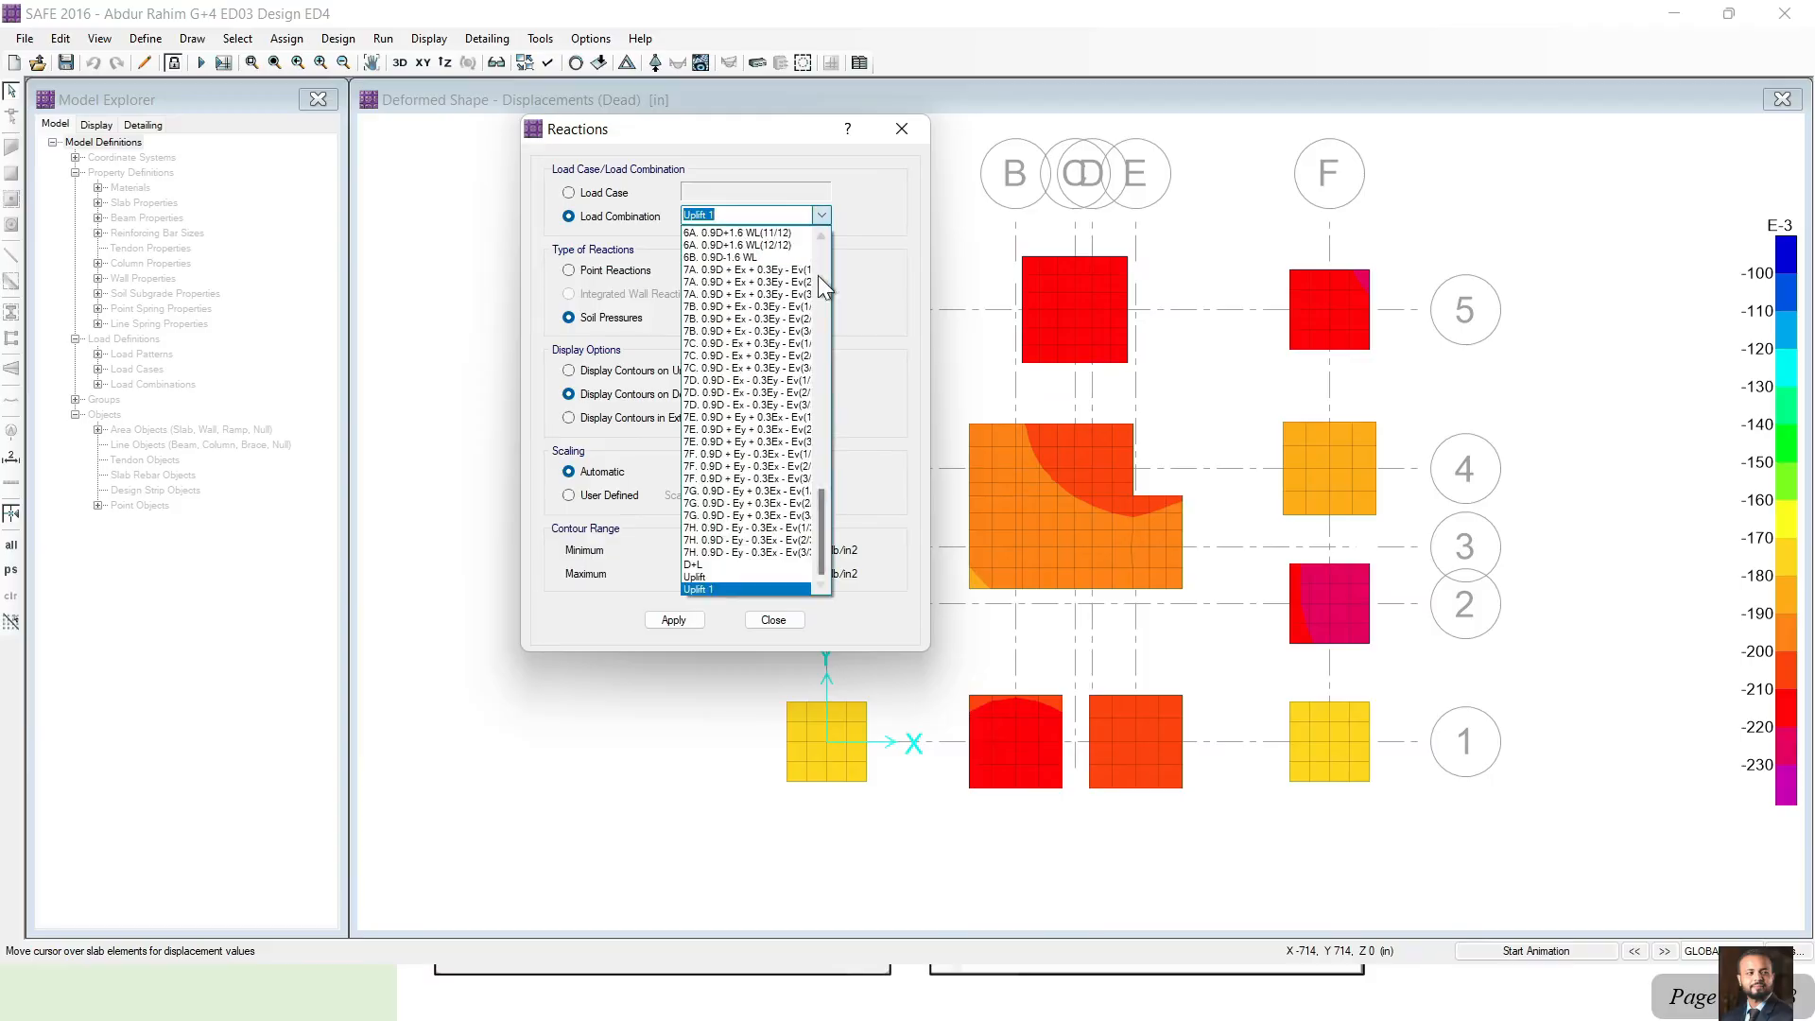
# Switch to the slideshow, advance to the uplift soil pressure example, and return to SAFE.
pyautogui.click(1281, 993)
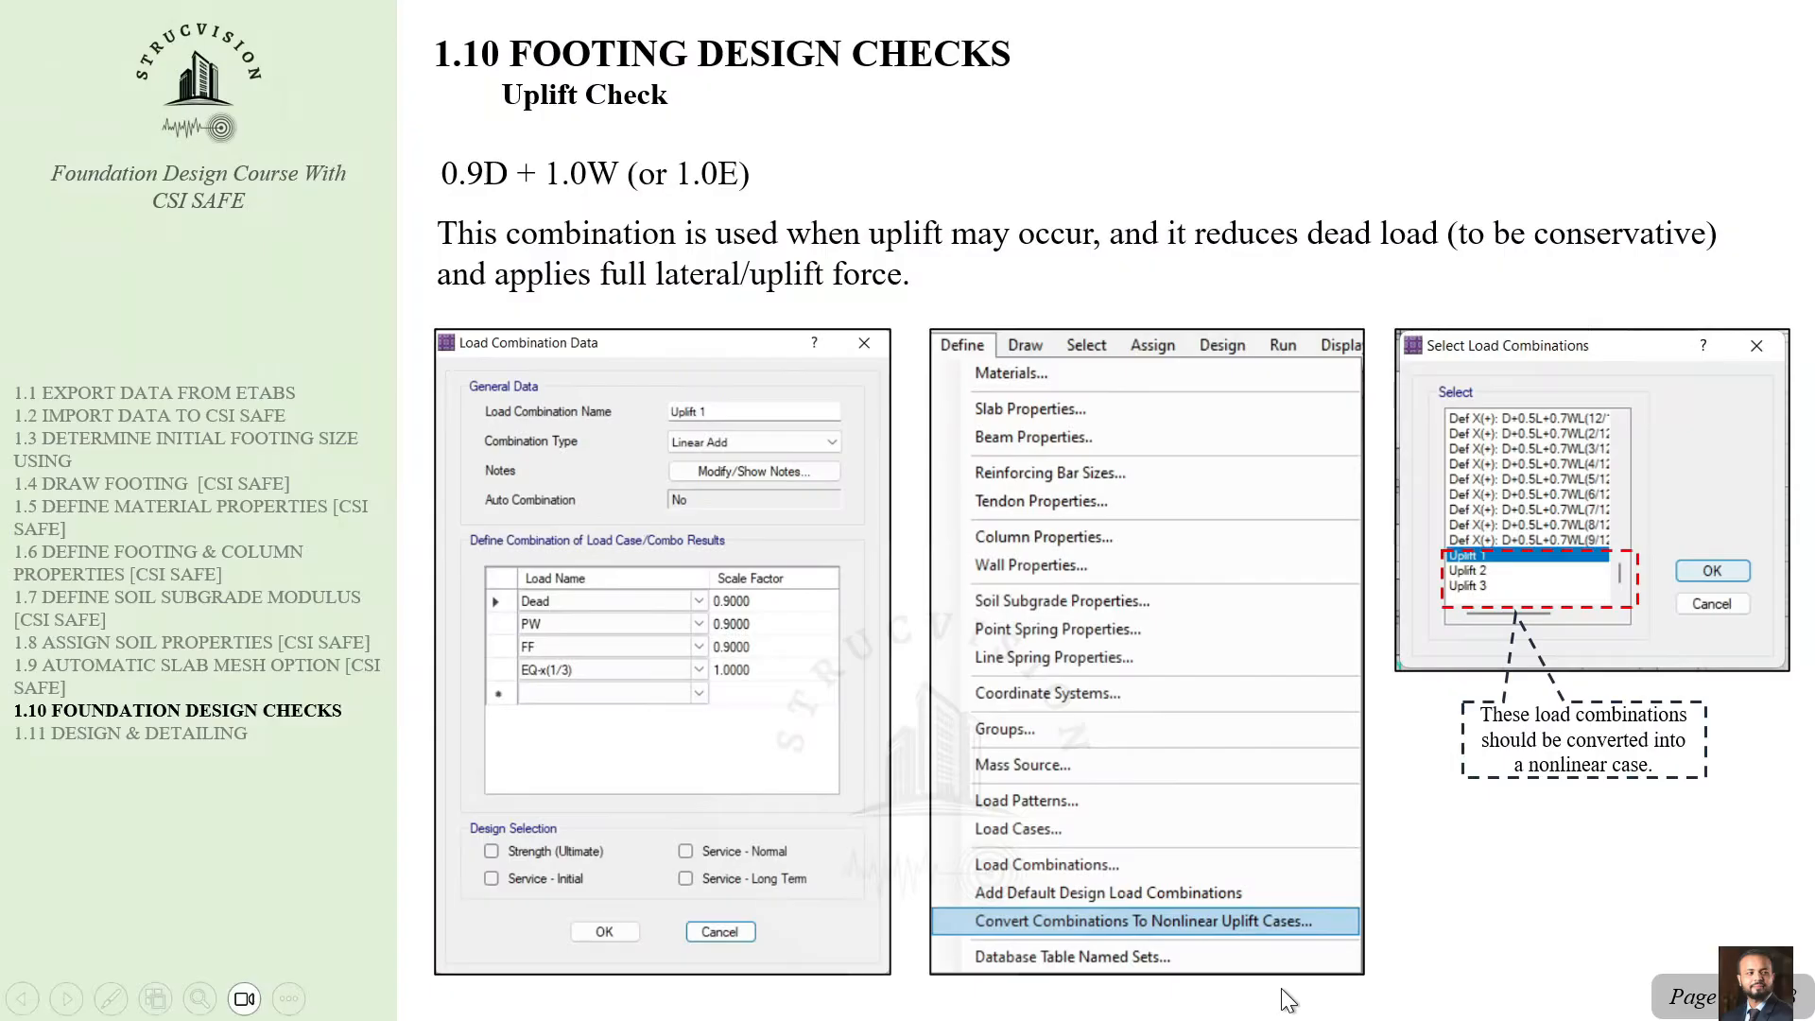
pyautogui.click(1253, 831)
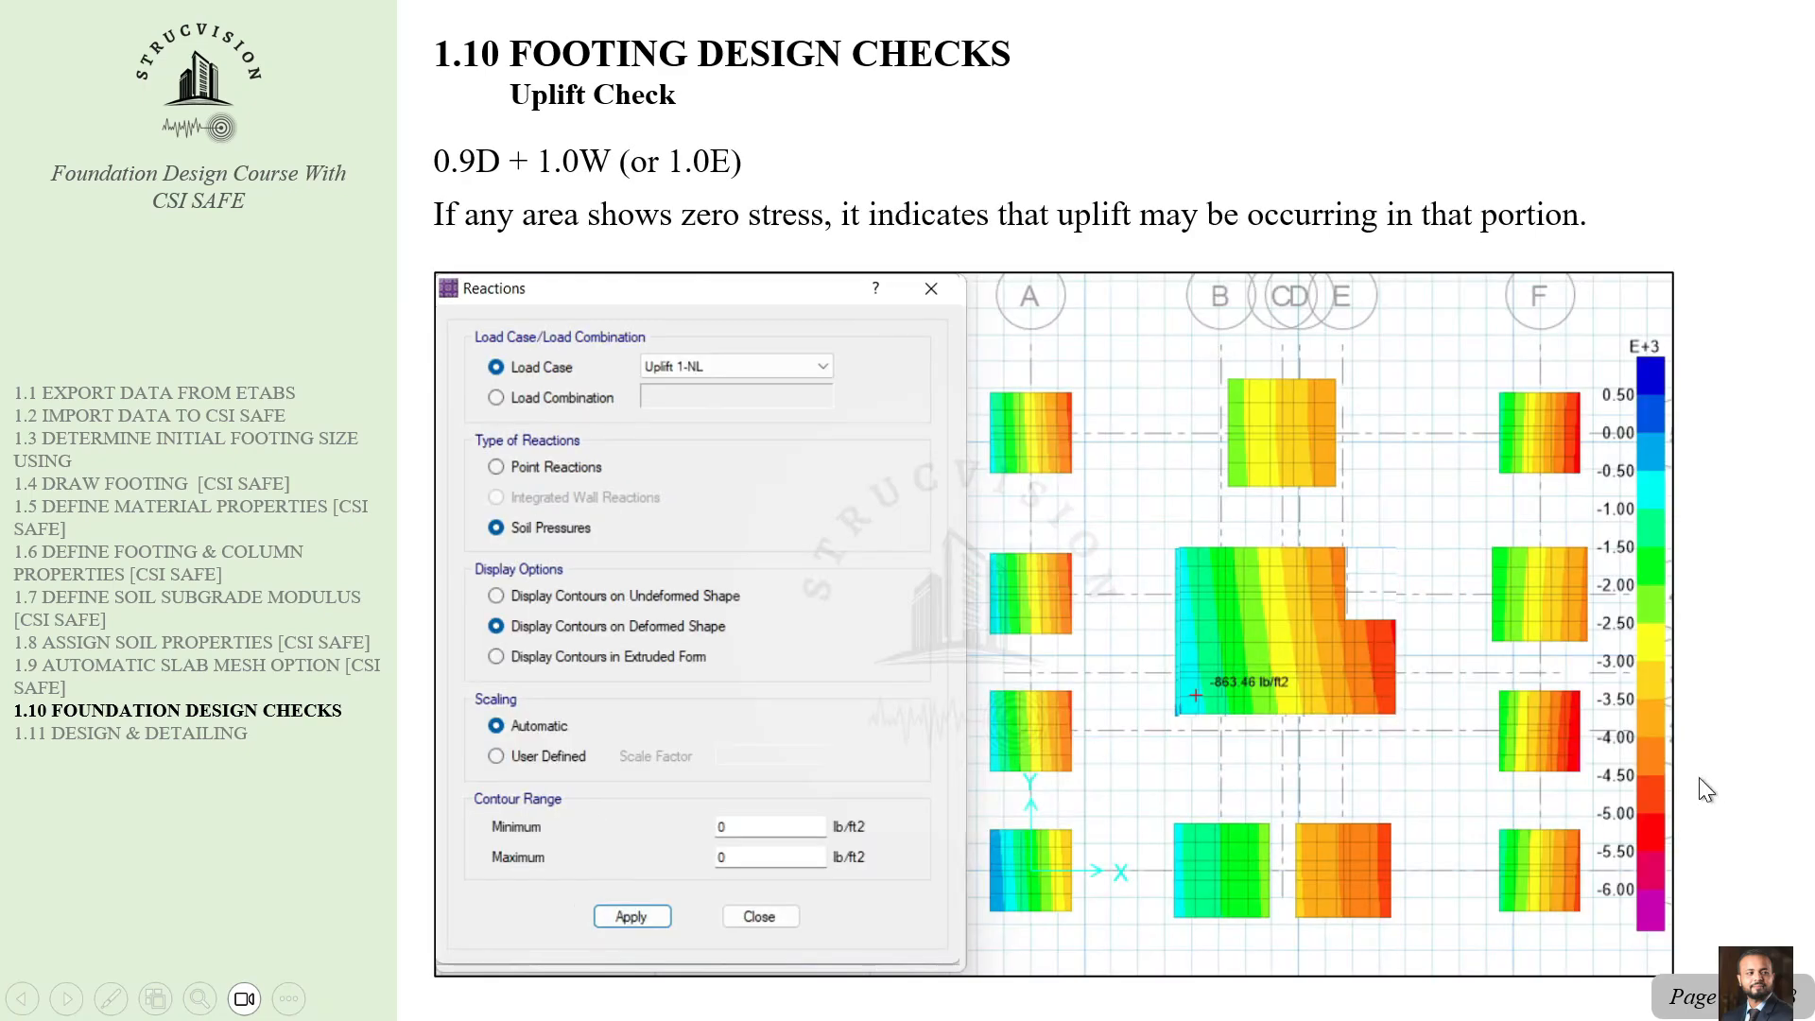
pyautogui.press('super')
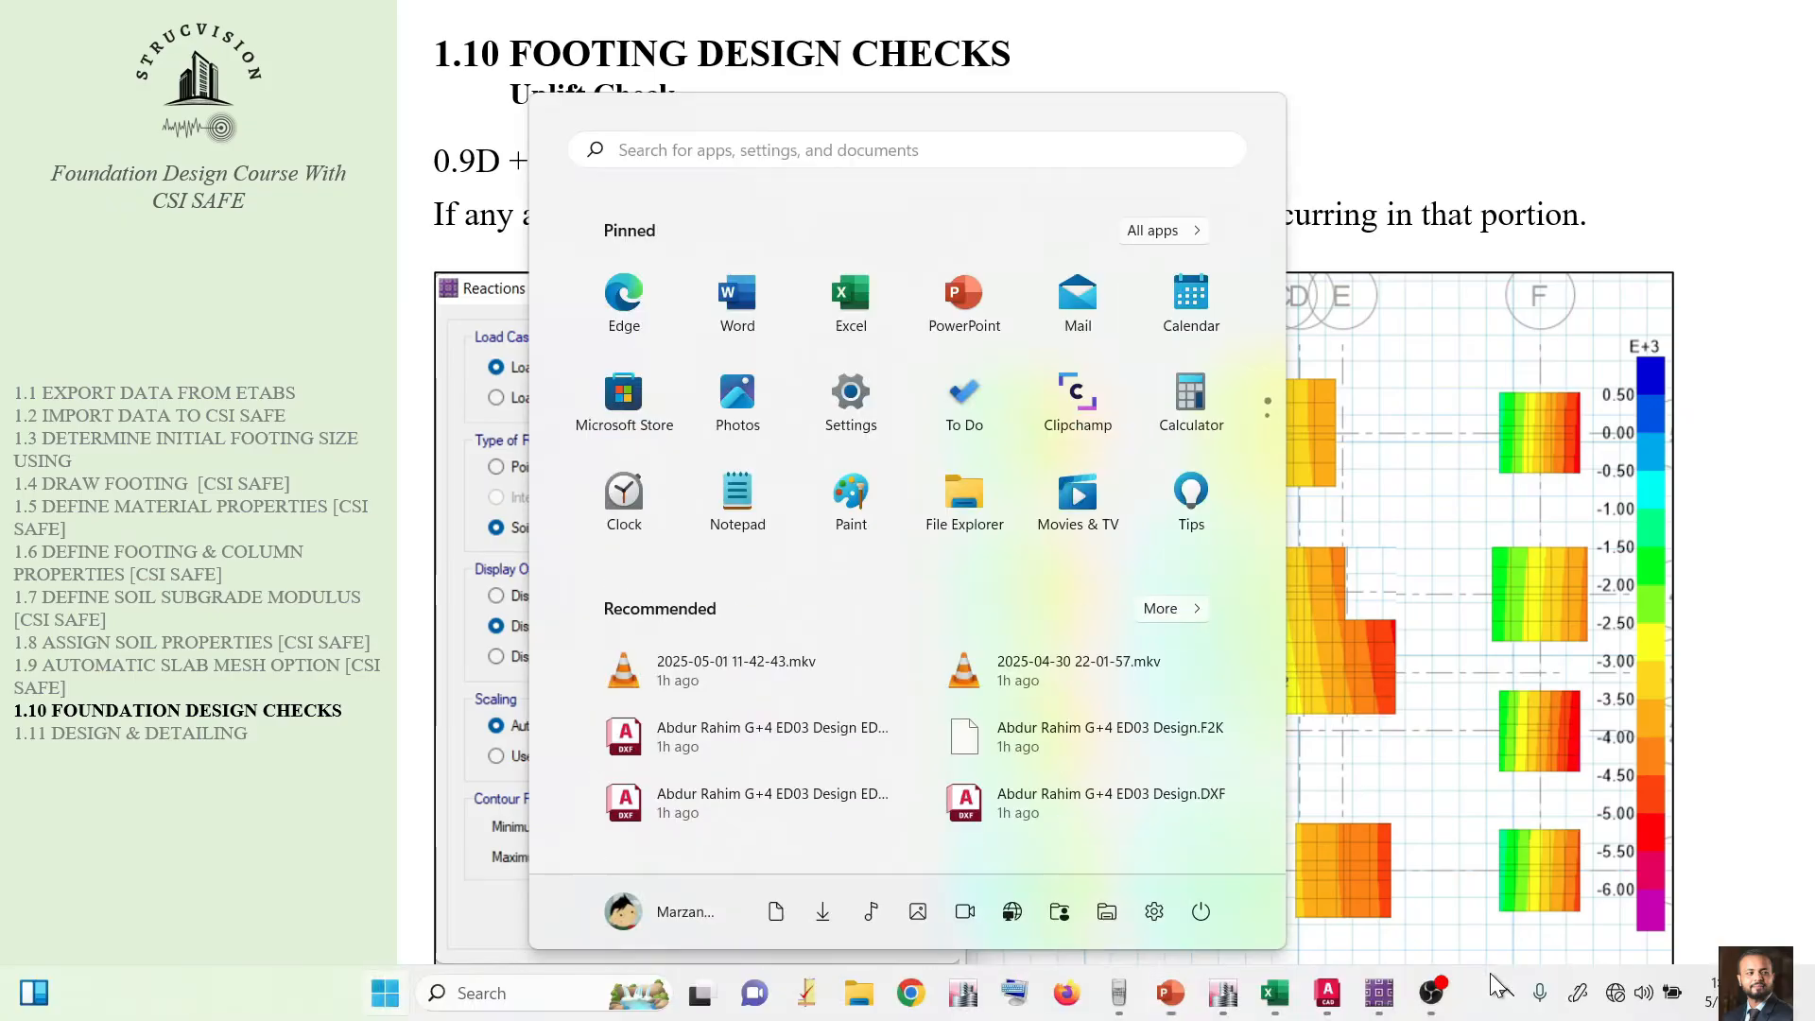
pyautogui.click(1379, 993)
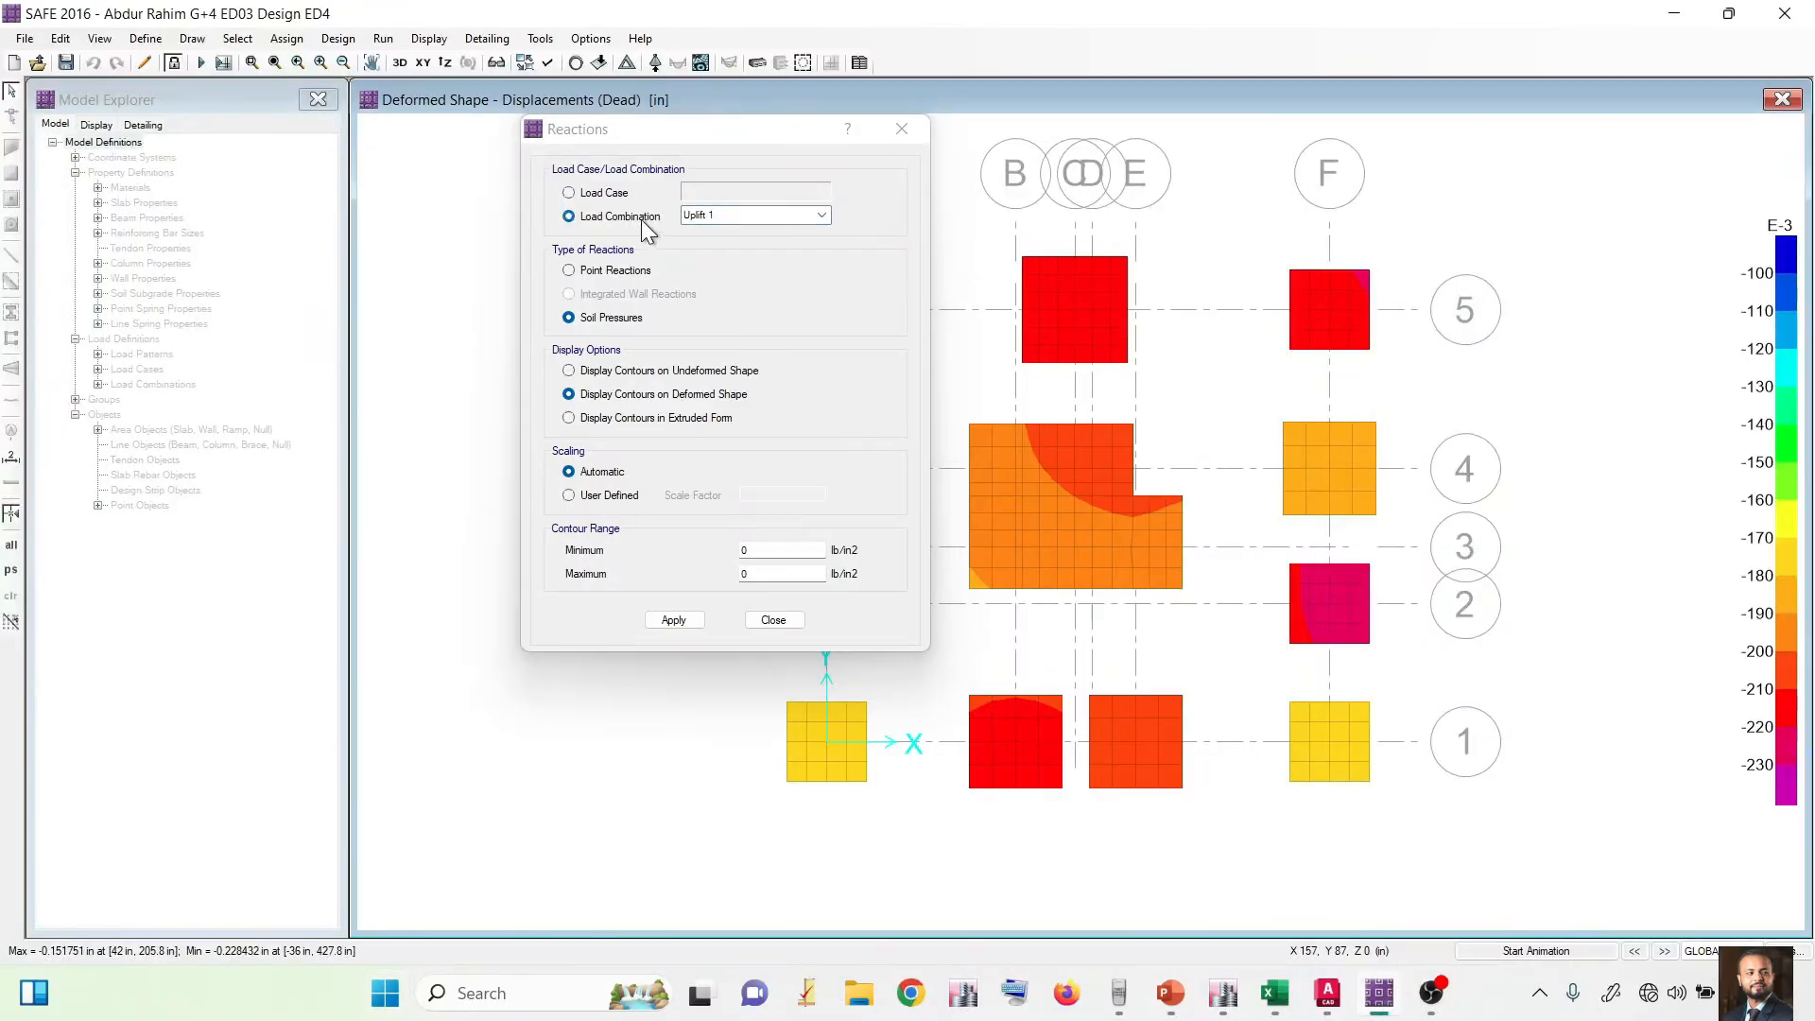
# Display the soil pressure contours on the deformed shape for load case Uplift 1-NL, keeping all footings in view.
pyautogui.click(620, 192)
pyautogui.click(717, 193)
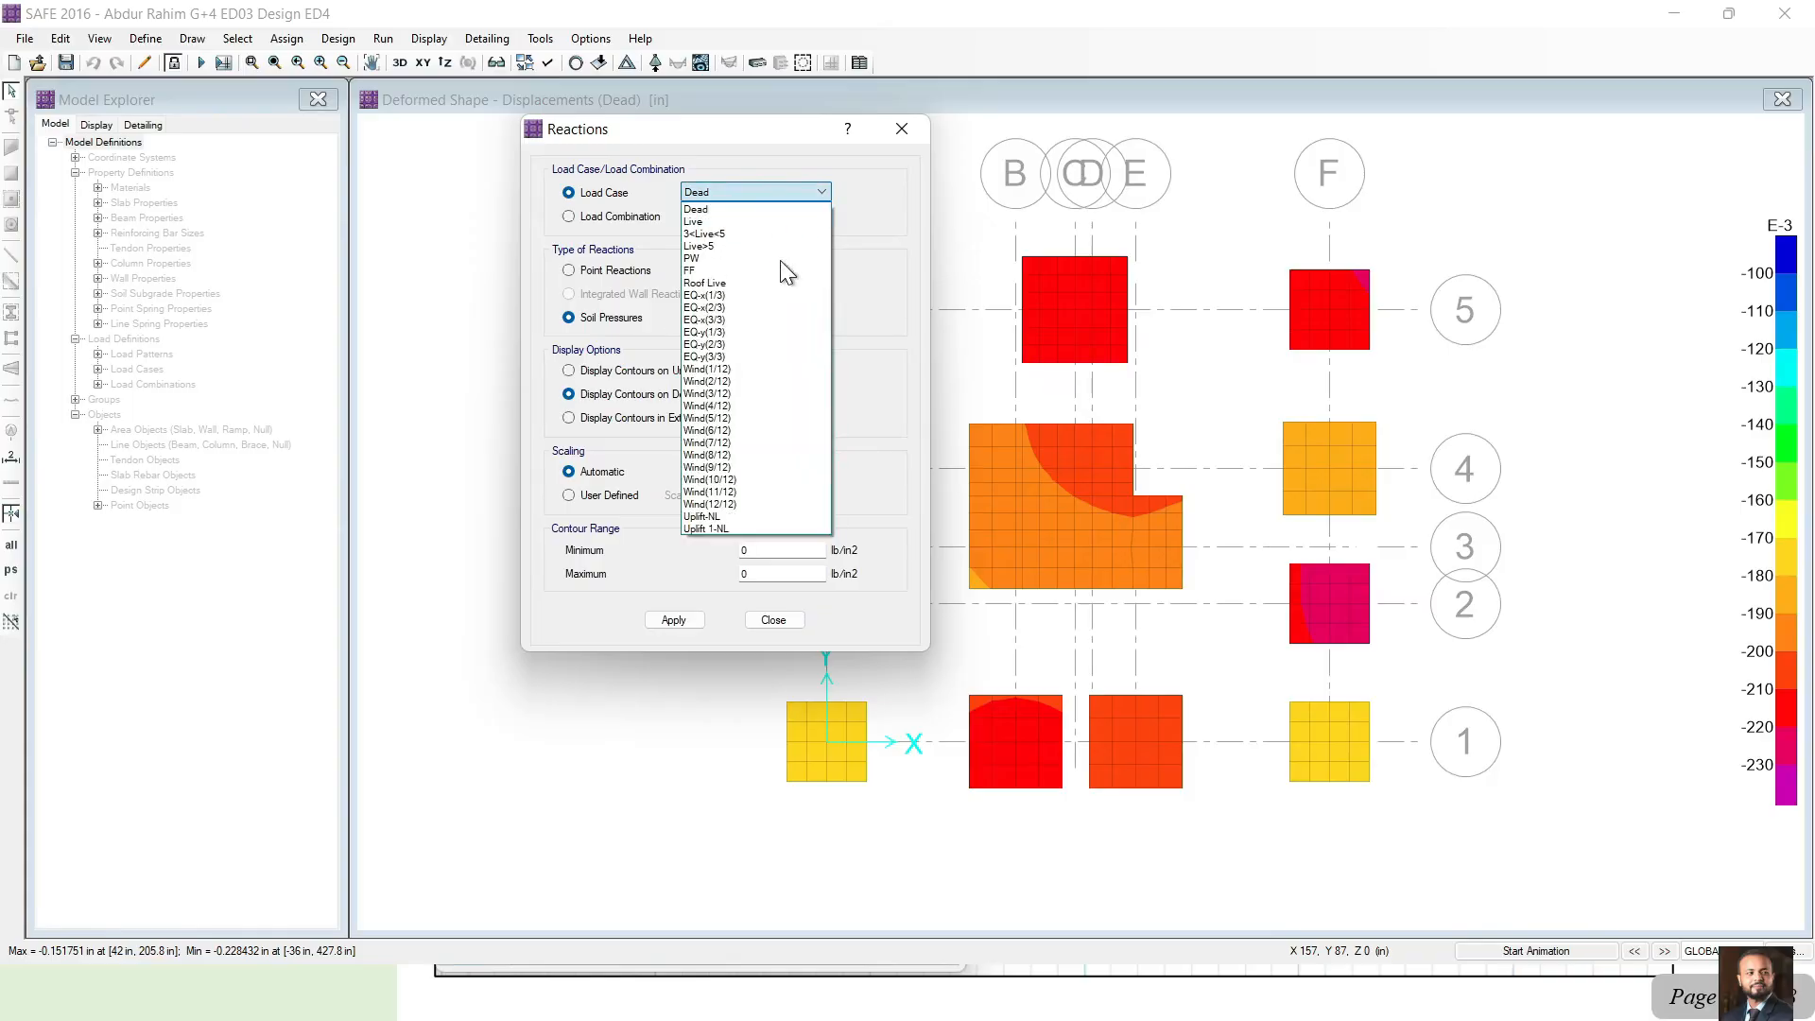
pyautogui.click(762, 526)
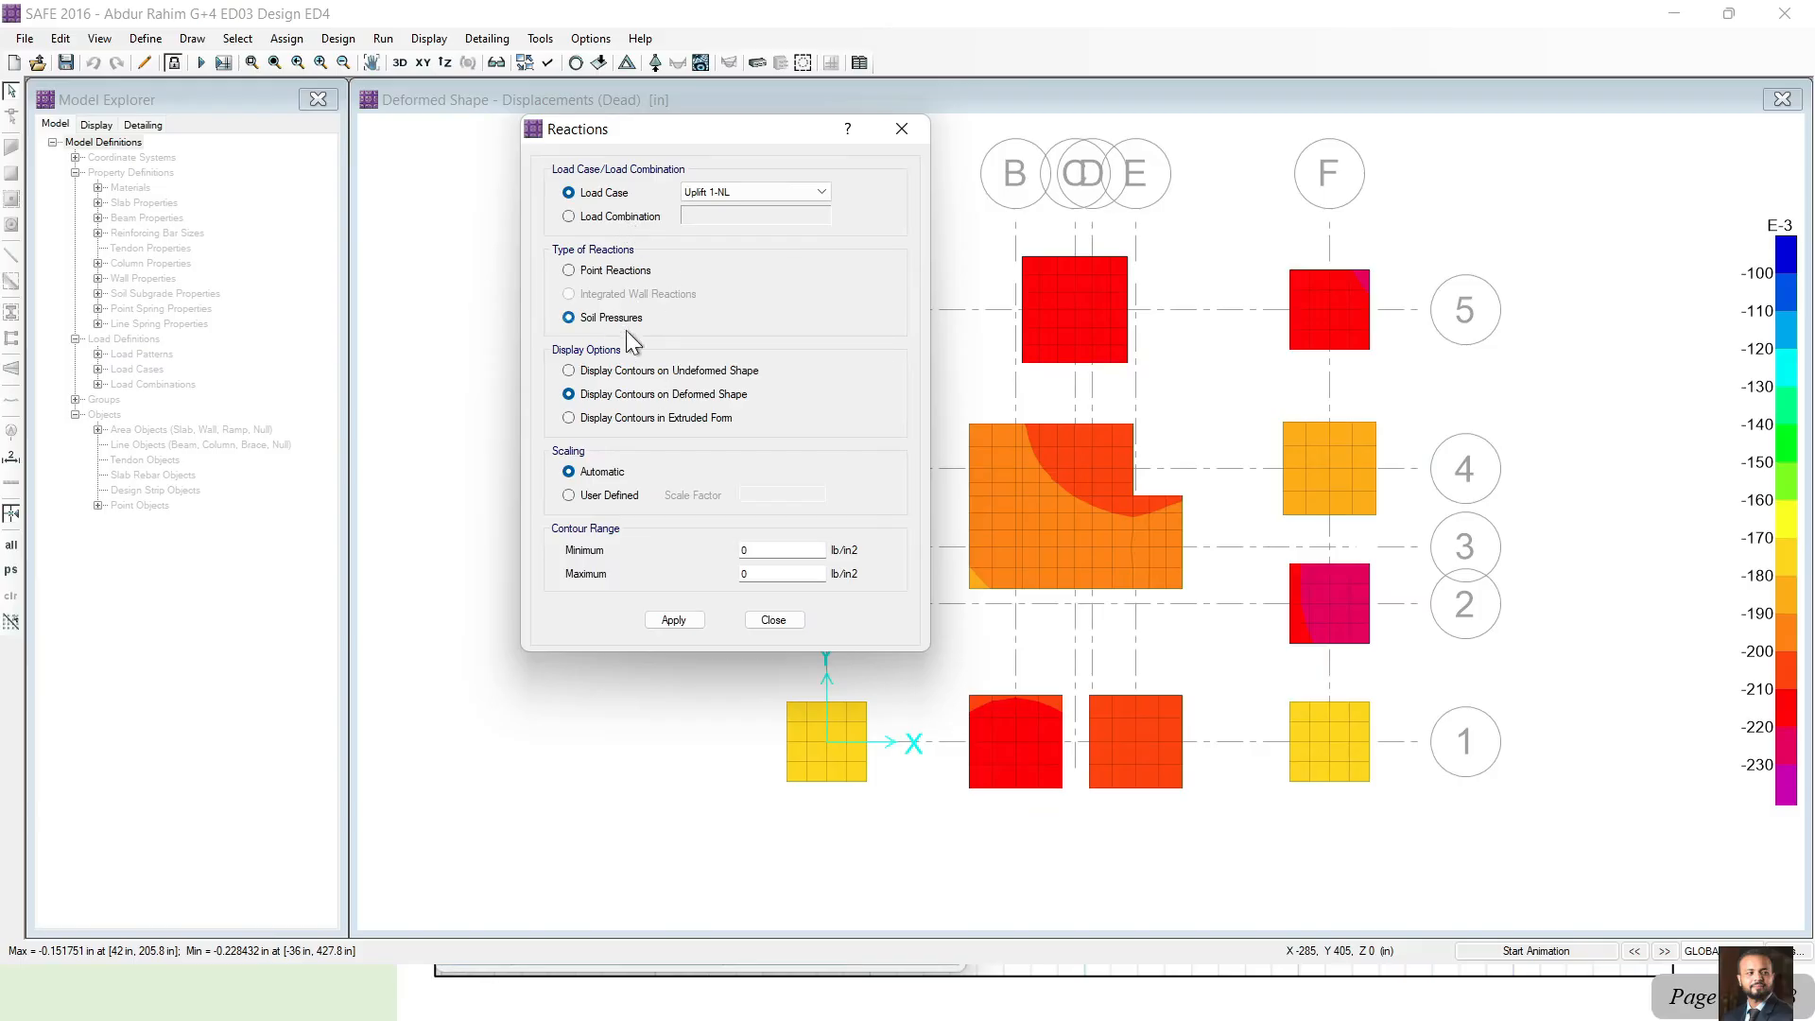
pyautogui.click(671, 620)
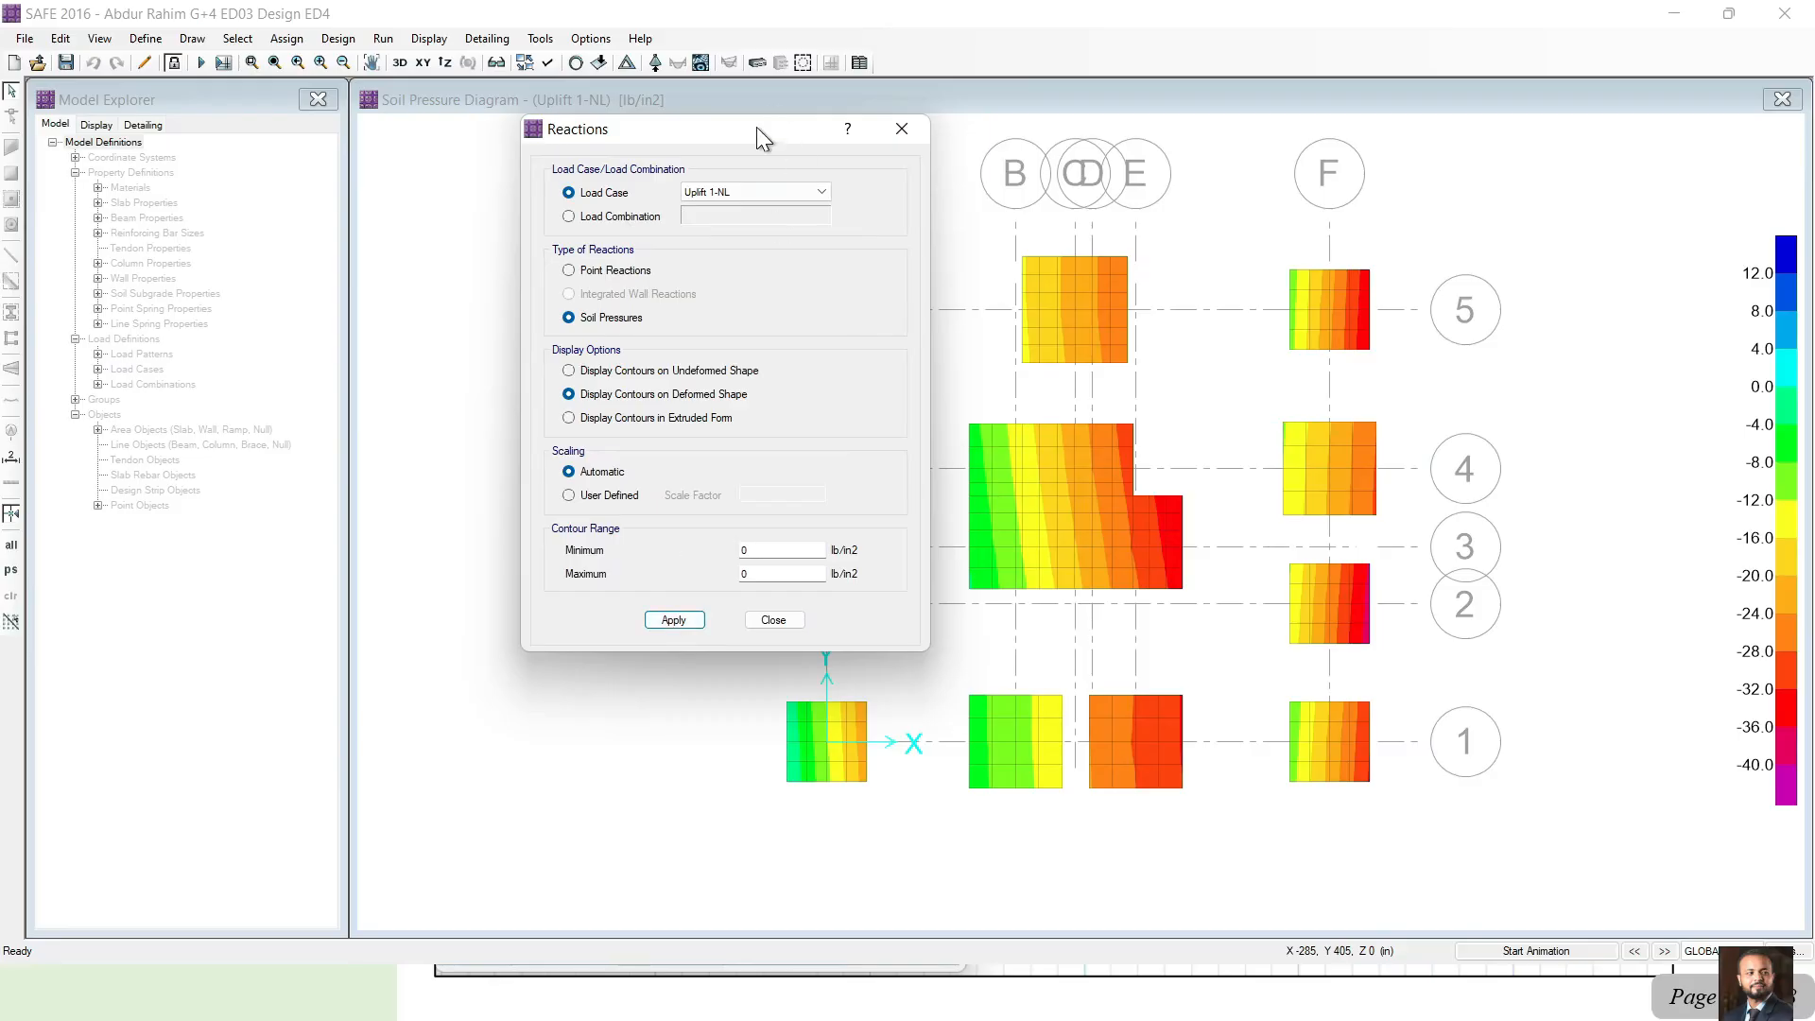
pyautogui.moveTo(757, 127); pyautogui.dragTo(516, 140)
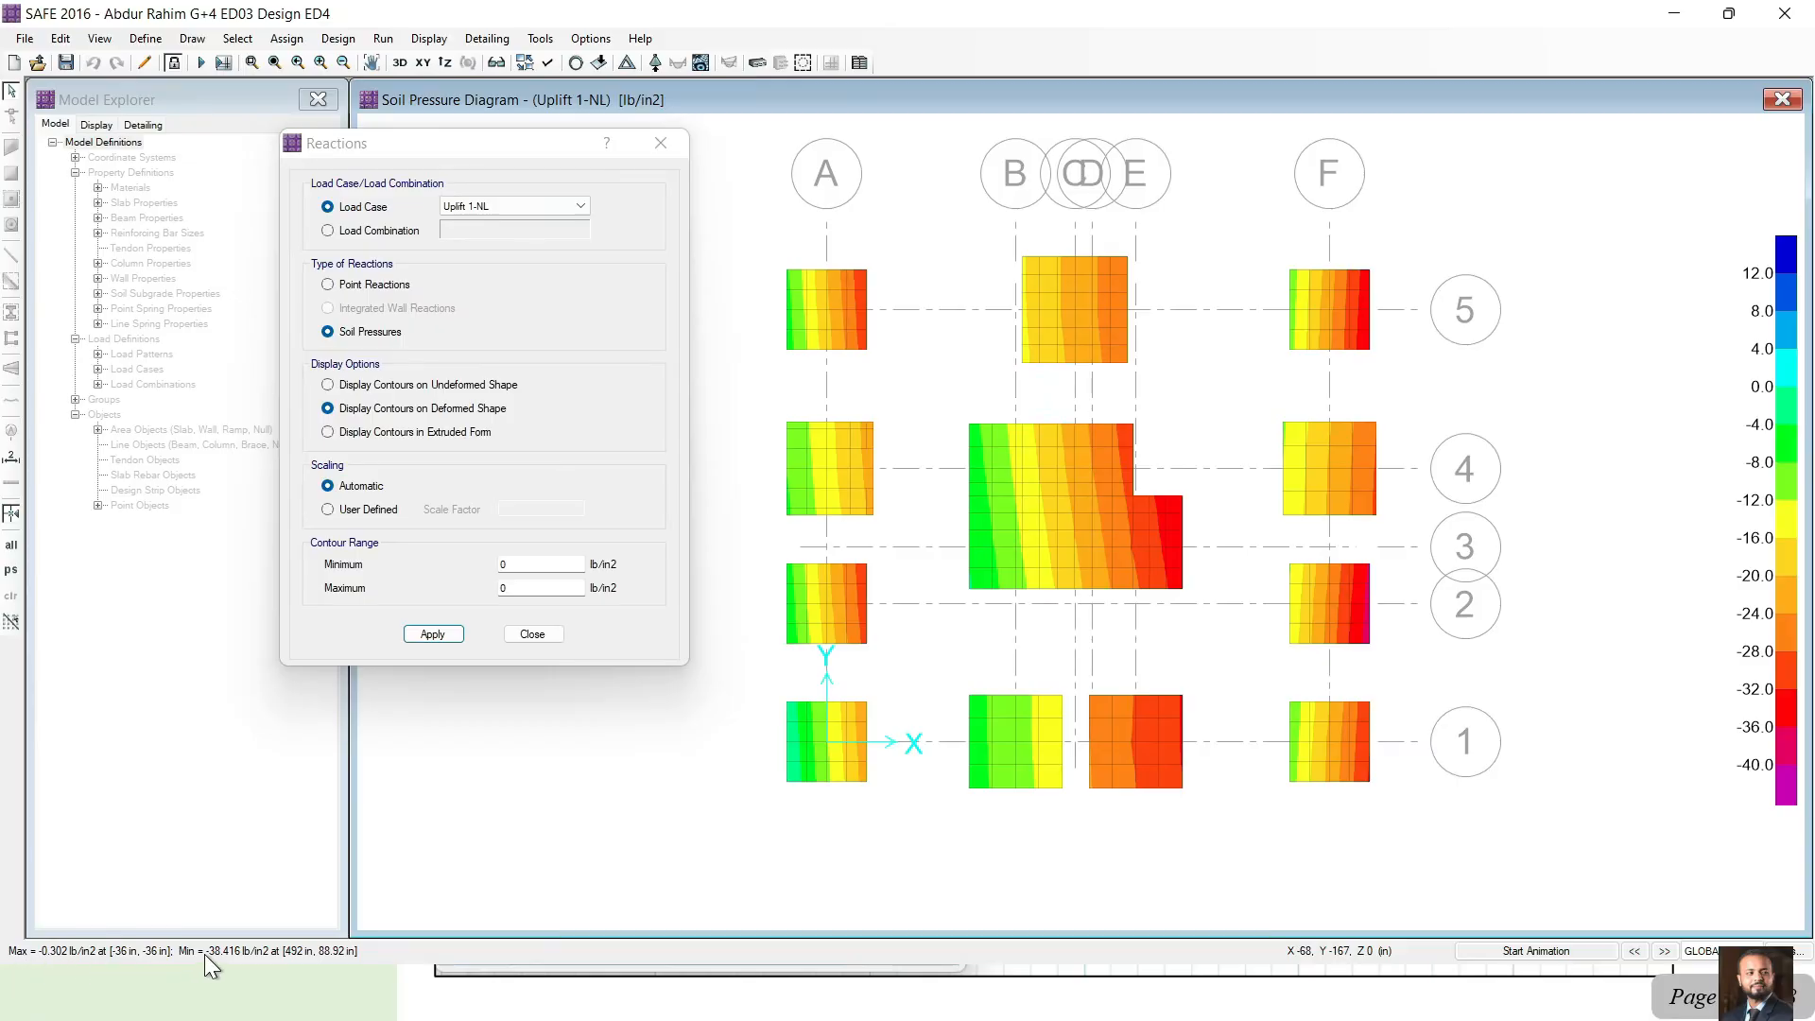
# Examine the Uplift 1-NL soil pressures across the isolated and combined footings for zero-stress areas.
pyautogui.moveTo(792, 573)
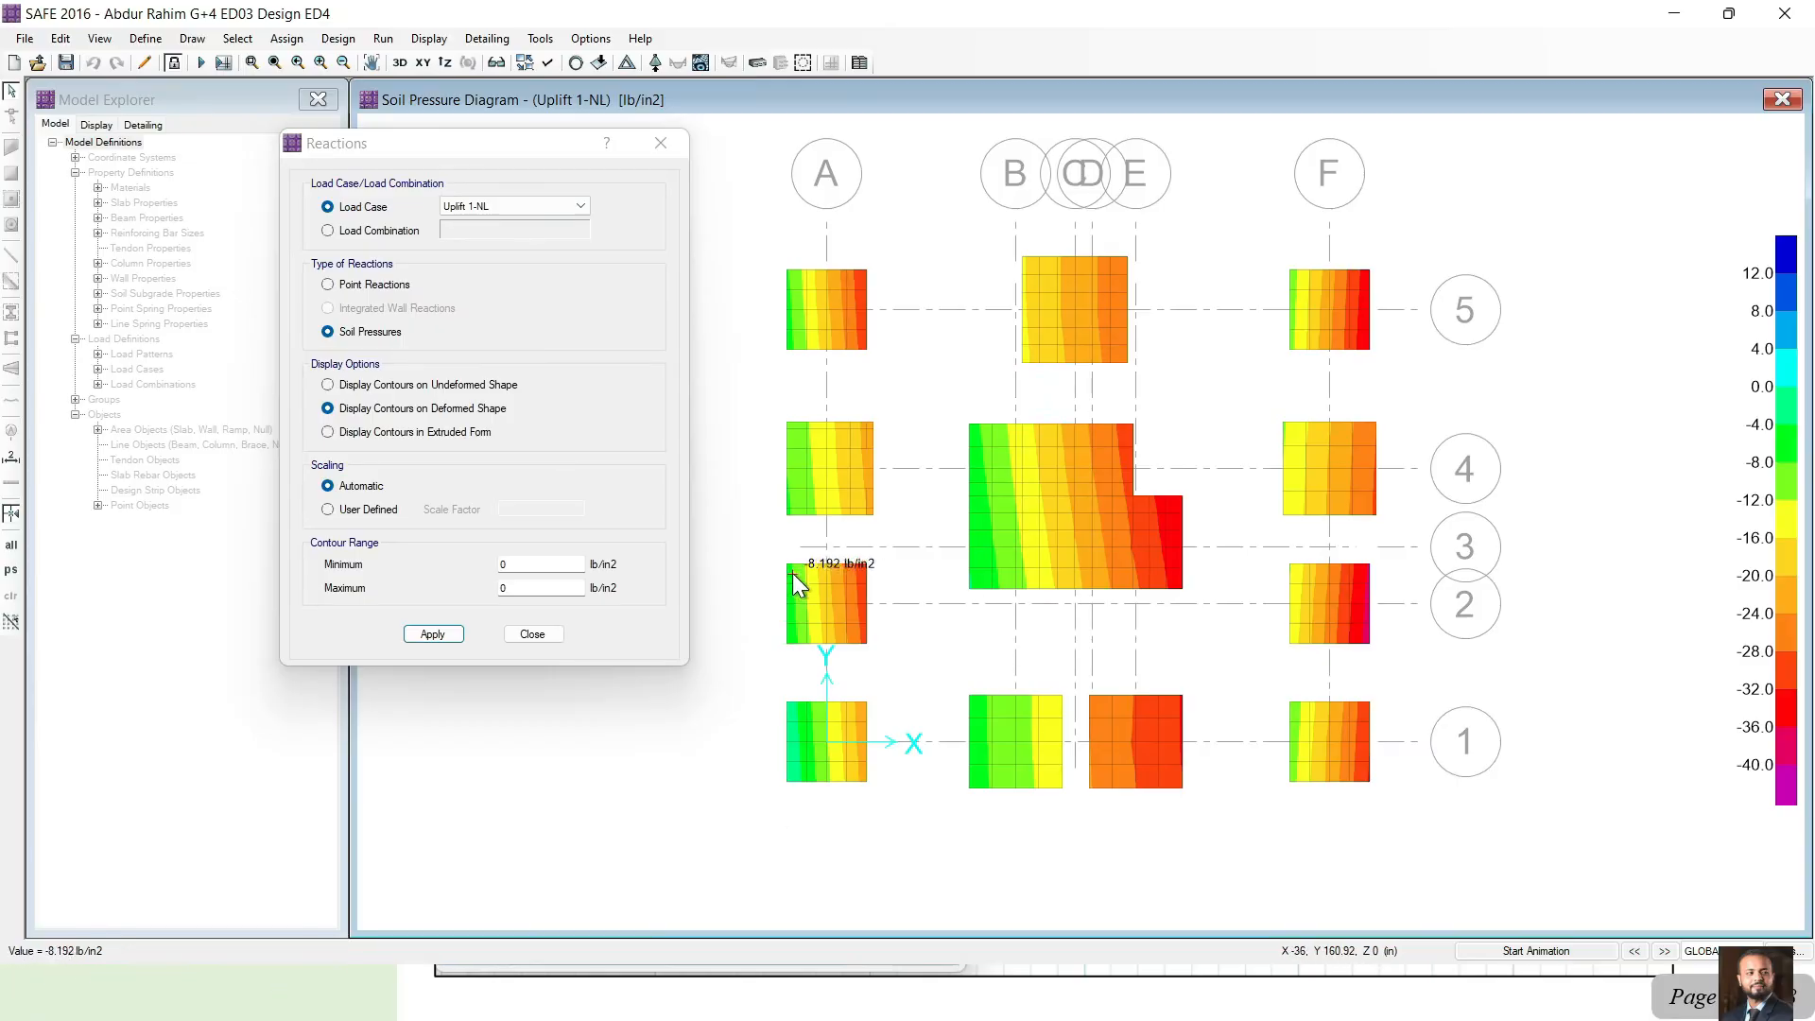
pyautogui.moveTo(872, 310)
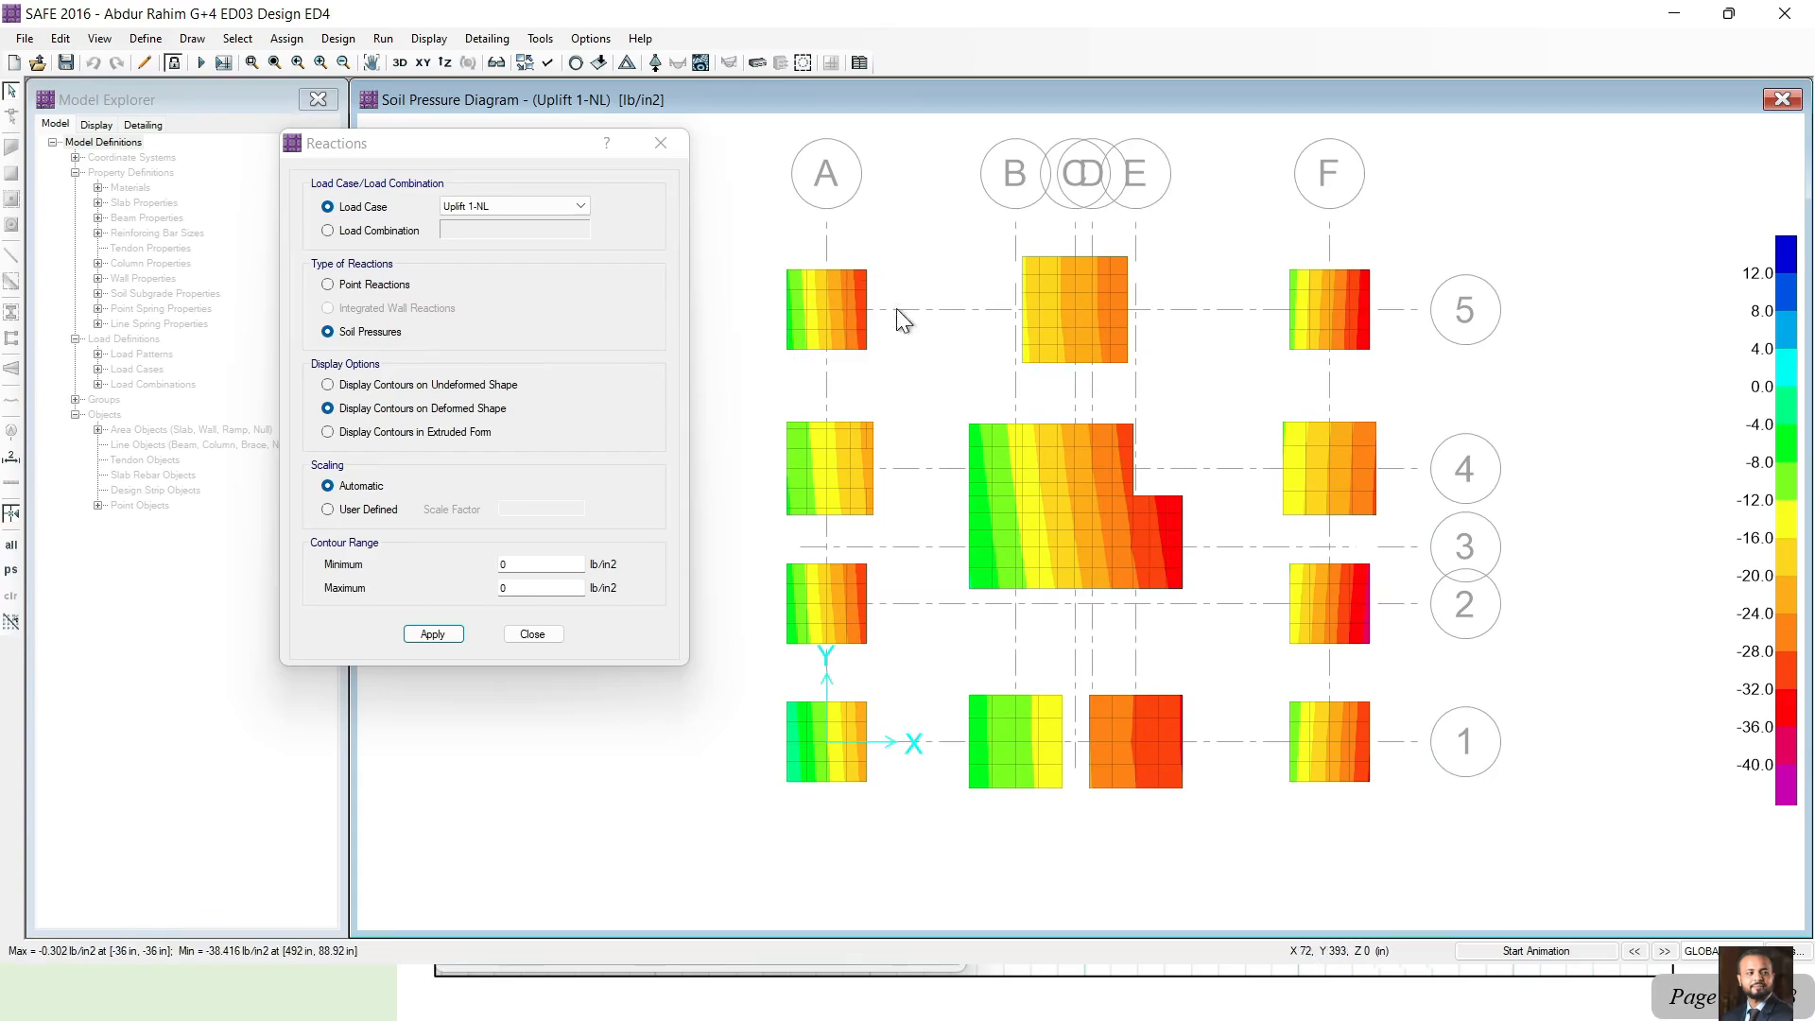
pyautogui.moveTo(1055, 319)
pyautogui.moveTo(1365, 736)
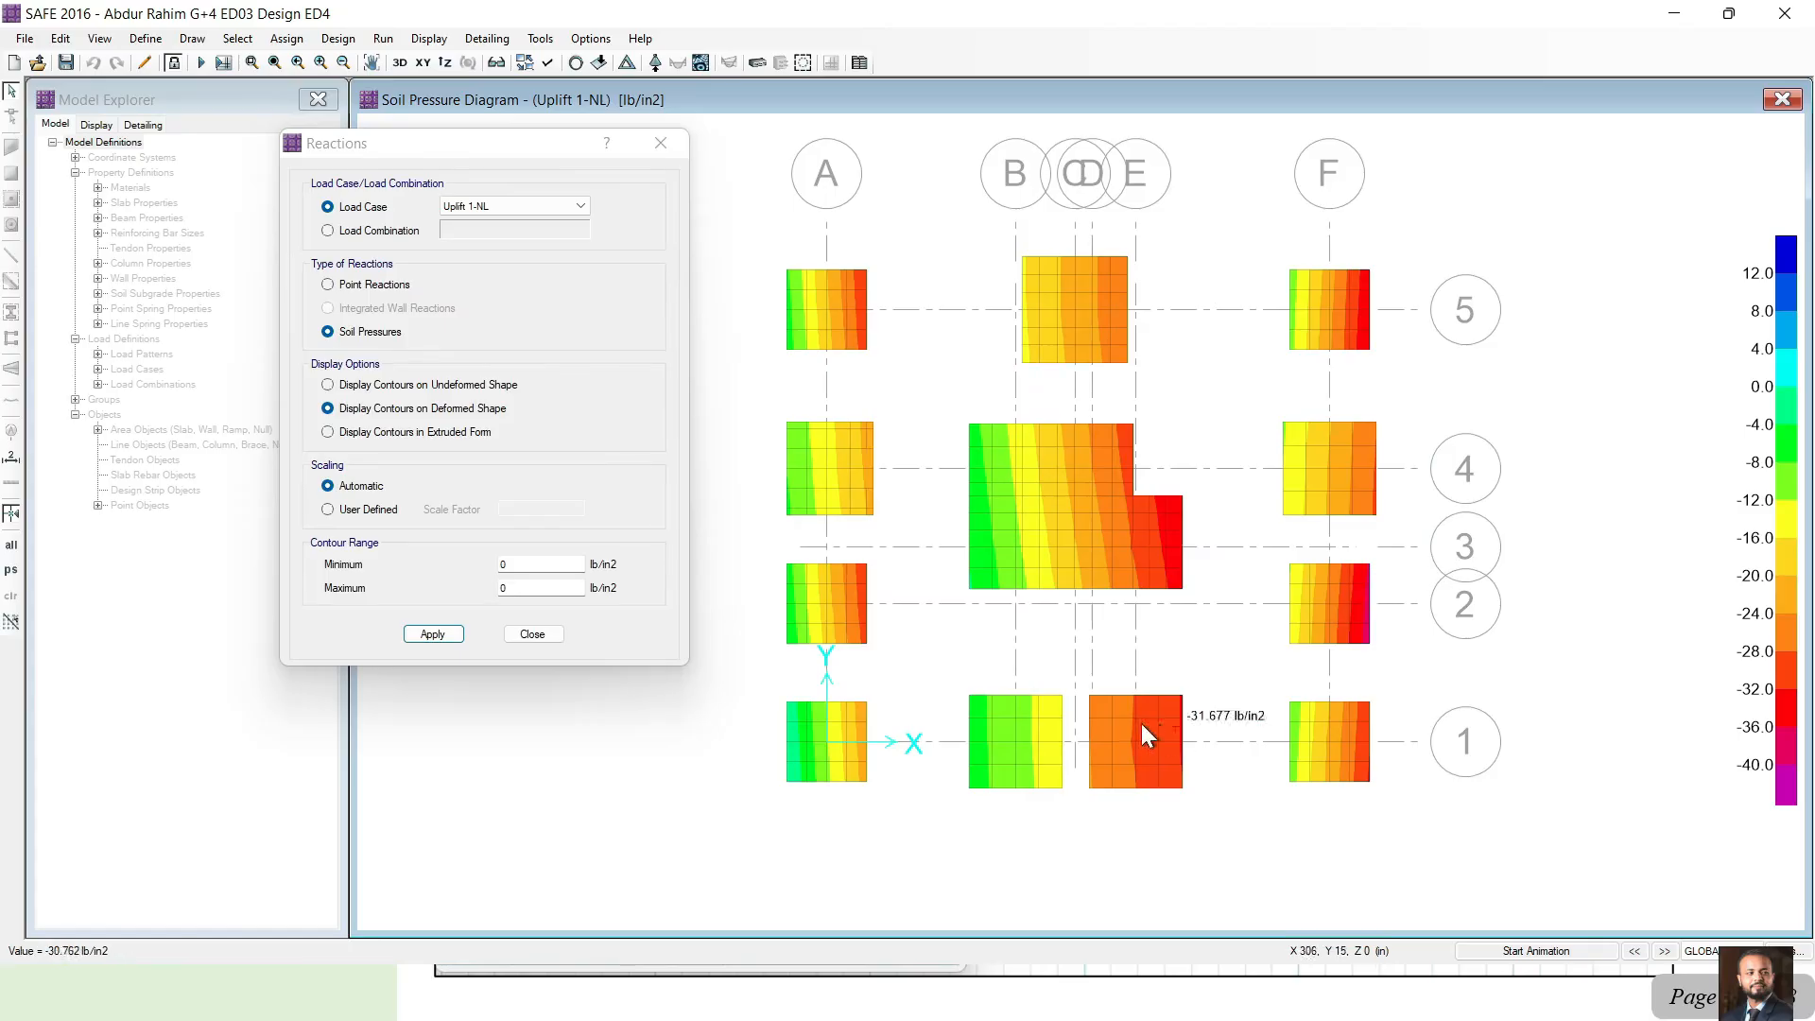
pyautogui.moveTo(988, 709)
pyautogui.moveTo(1048, 496)
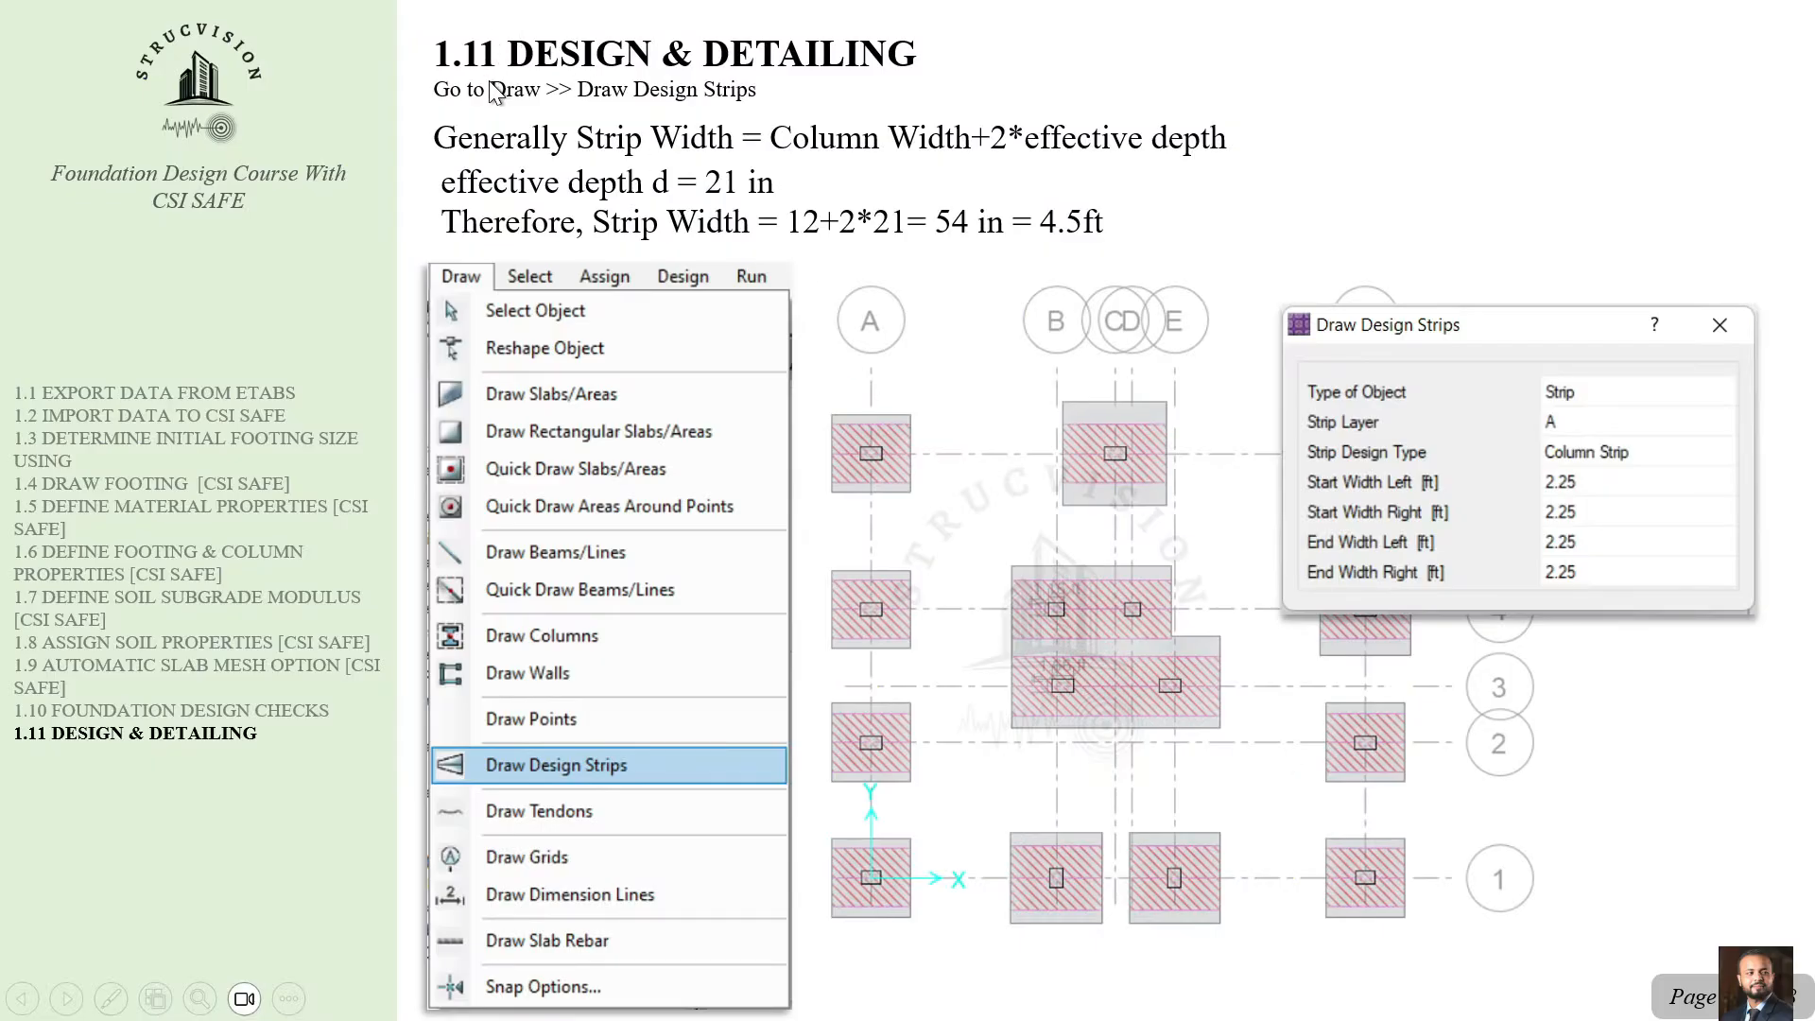
# Return to the Design & Detailing slide and mark the column width and 2*effective depth terms in the strip width formula.
pyautogui.press('Left')
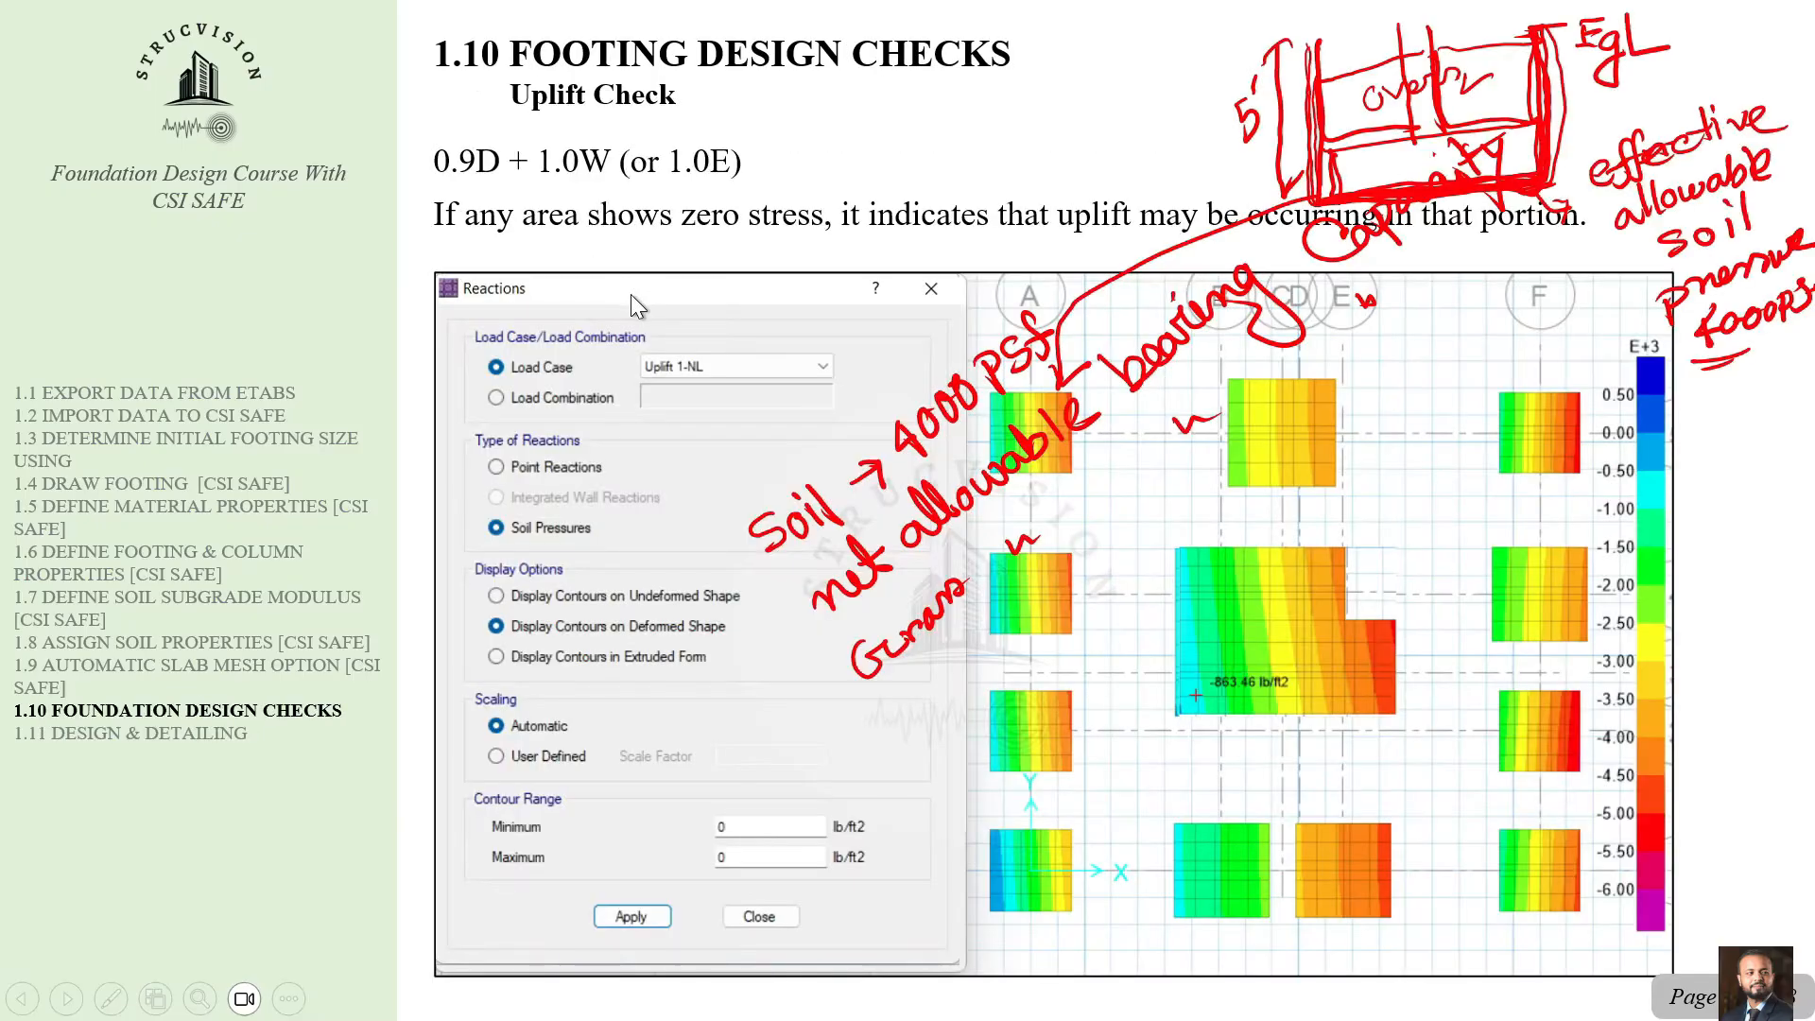
pyautogui.press('Right')
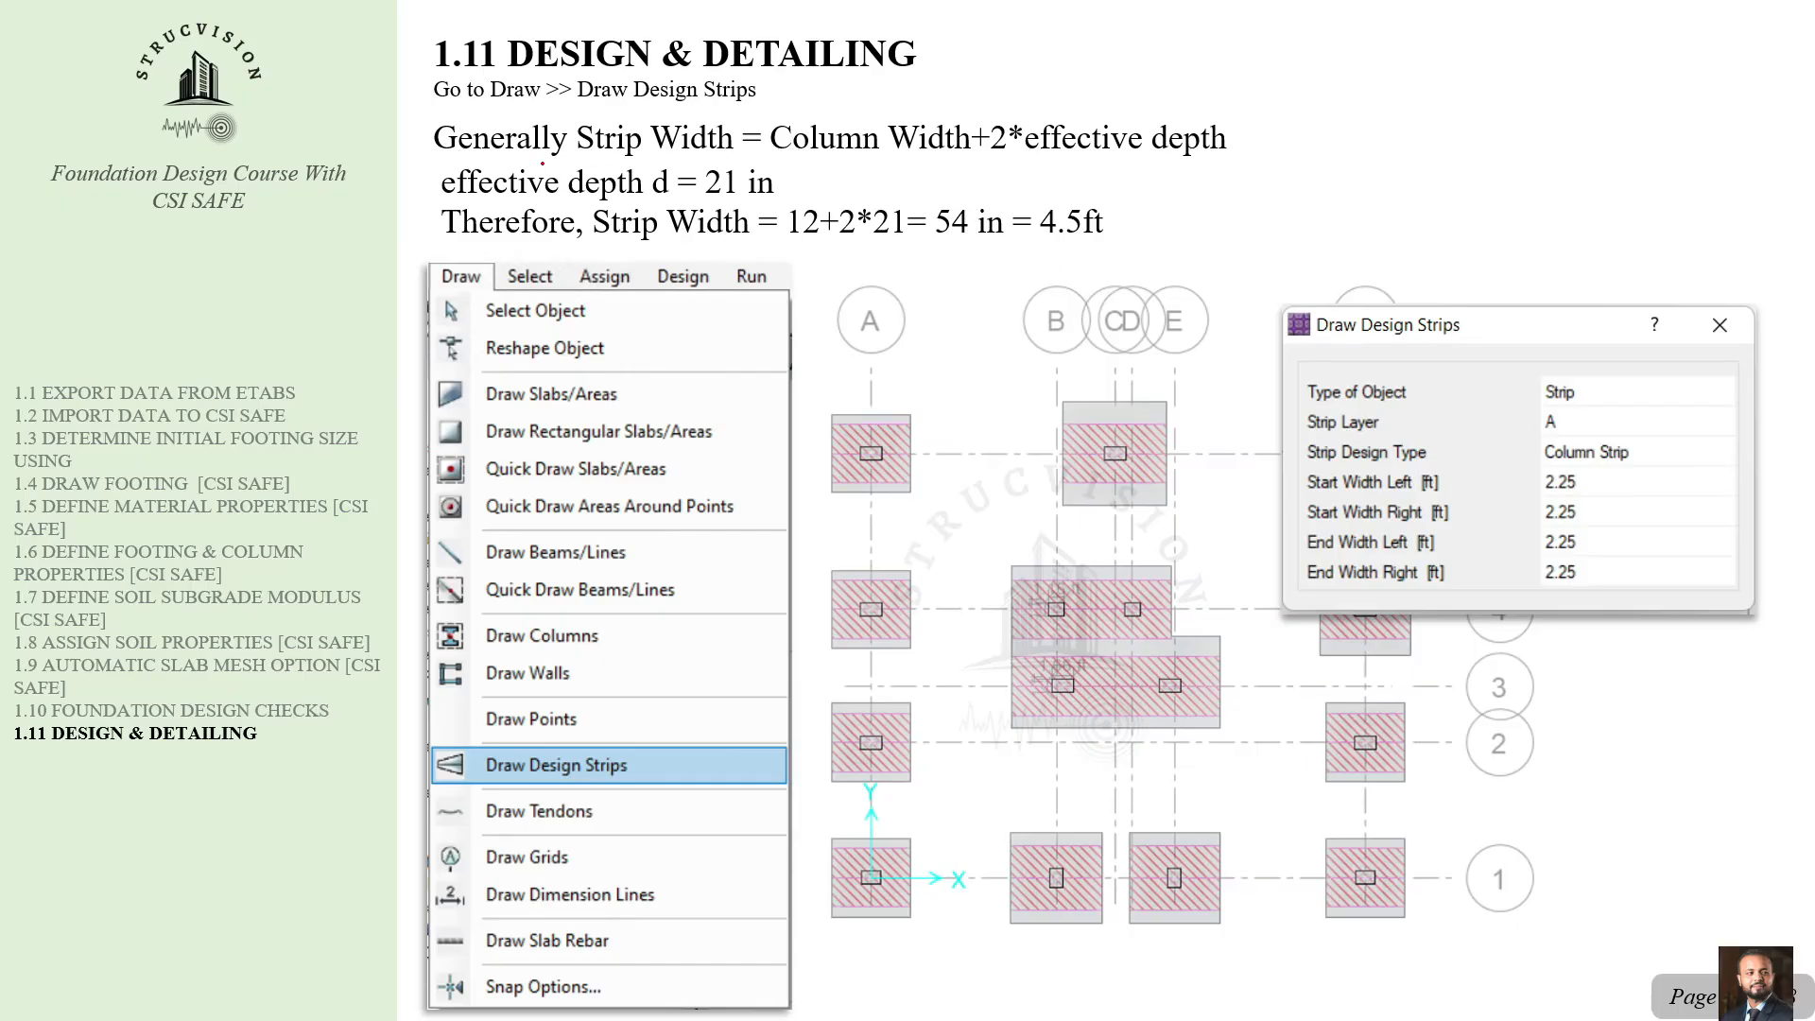
pyautogui.moveTo(769, 153)
pyautogui.mouseDown()
pyautogui.moveTo(1146, 177)
pyautogui.moveTo(1256, 146)
pyautogui.moveTo(1023, 114)
pyautogui.mouseUp()
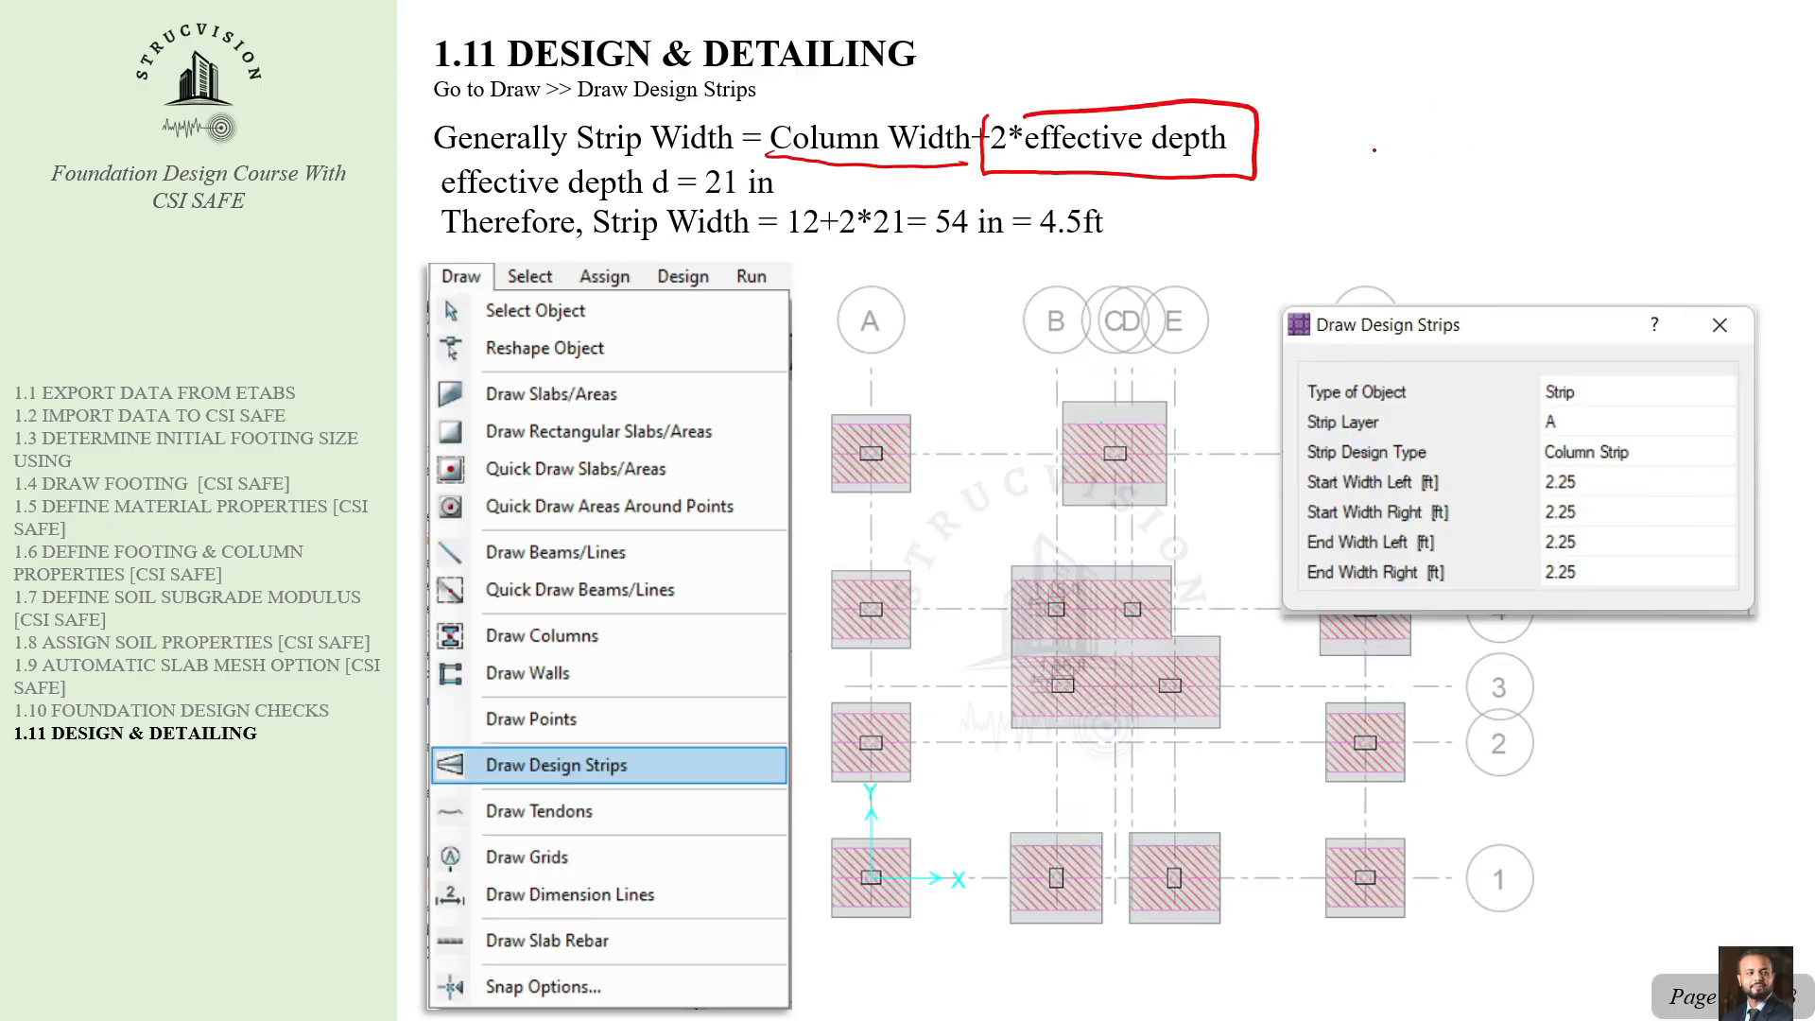
# Sketch a rectangular column beside the formula with strip edge lines offset by d on both sides.
pyautogui.moveTo(1368, 117)
pyautogui.mouseDown()
pyautogui.moveTo(1404, 177)
pyautogui.moveTo(1488, 114)
pyautogui.moveTo(1366, 117)
pyautogui.mouseUp()
pyautogui.moveTo(1488, 172); pyautogui.dragTo(1487, 111)
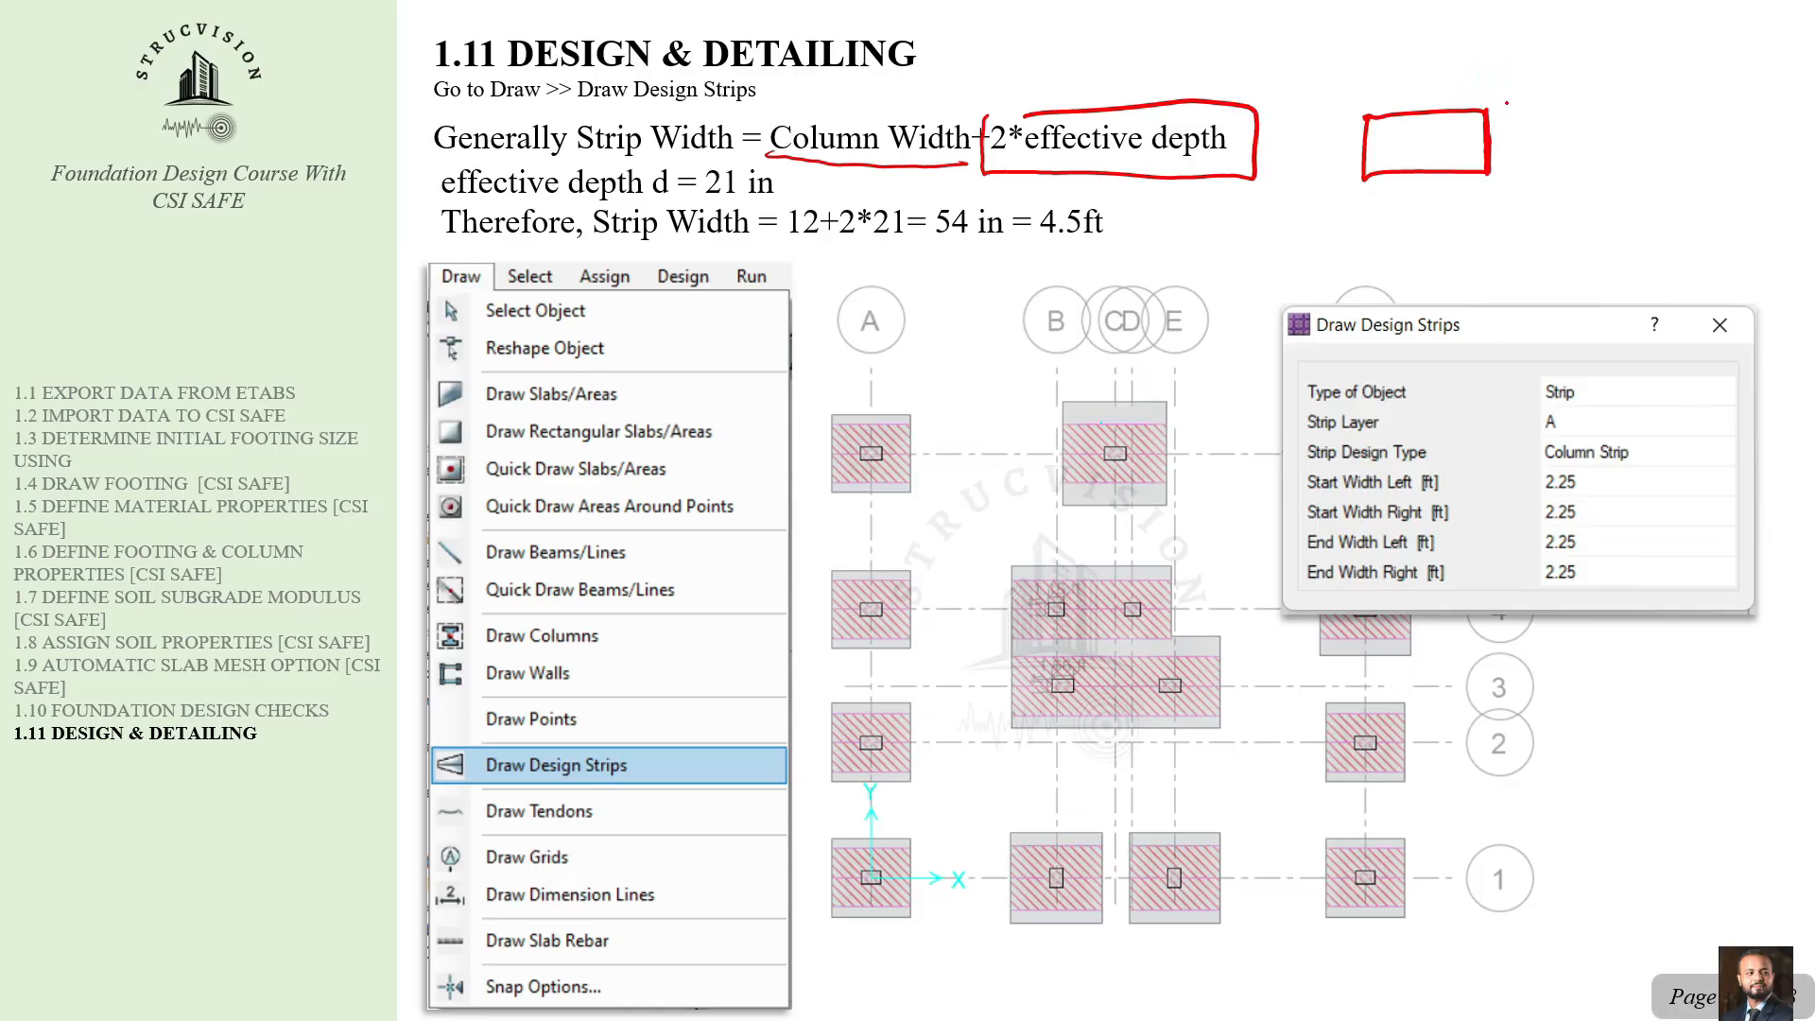
pyautogui.moveTo(1487, 67)
pyautogui.mouseDown()
pyautogui.moveTo(1486, 104)
pyautogui.moveTo(1519, 95)
pyautogui.mouseUp()
pyautogui.click(1530, 103)
pyautogui.moveTo(1480, 171)
pyautogui.mouseDown()
pyautogui.moveTo(1476, 228)
pyautogui.moveTo(1532, 185)
pyautogui.mouseUp()
pyautogui.moveTo(1312, 68); pyautogui.dragTo(1623, 64)
pyautogui.moveTo(1312, 245); pyautogui.dragTo(1747, 202)
pyautogui.moveTo(1304, 68); pyautogui.dragTo(1720, 68)
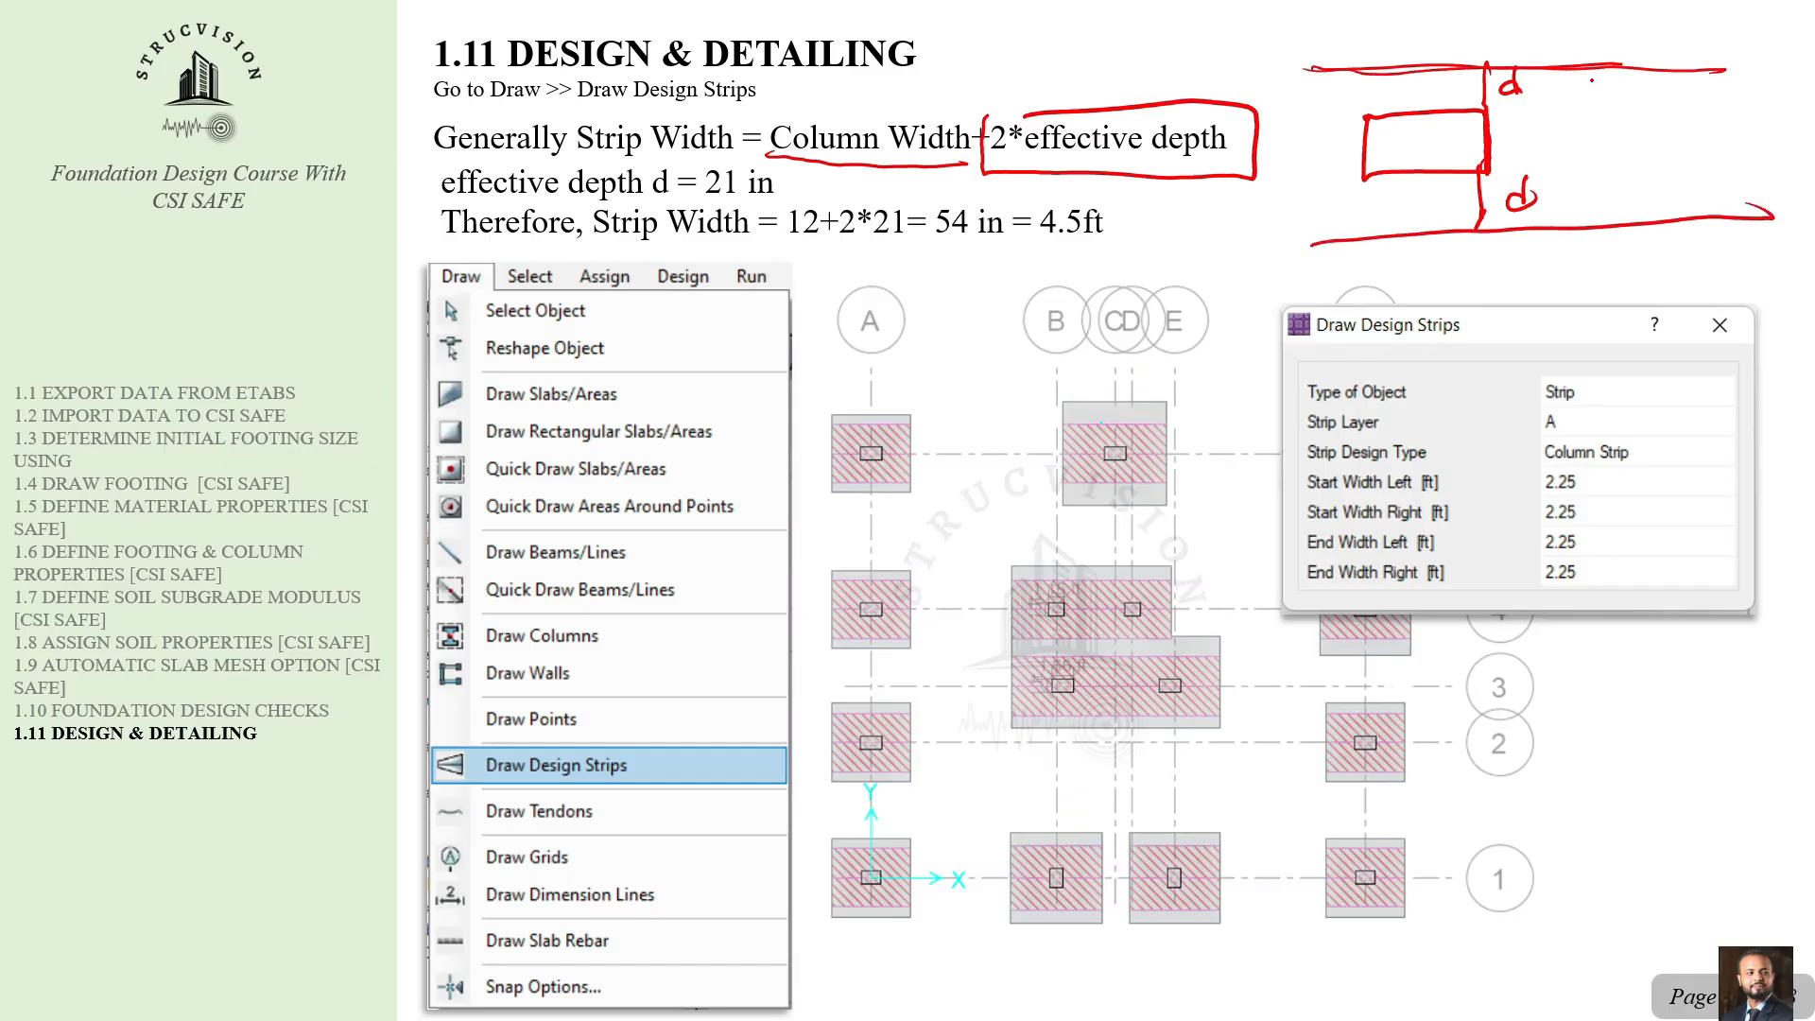
# Handwrite the label "strip width" between the two strip edge lines of the column sketch.
pyautogui.moveTo(1589, 120)
pyautogui.mouseDown()
pyautogui.moveTo(1571, 147)
pyautogui.moveTo(1601, 143)
pyautogui.mouseUp()
pyautogui.moveTo(1591, 125); pyautogui.dragTo(1610, 122)
pyautogui.moveTo(1611, 137)
pyautogui.mouseDown()
pyautogui.moveTo(1636, 121)
pyautogui.moveTo(1640, 141)
pyautogui.moveTo(1659, 112)
pyautogui.moveTo(1646, 135)
pyautogui.mouseUp()
pyautogui.moveTo(1559, 178); pyautogui.dragTo(1607, 191)
pyautogui.moveTo(1624, 174)
pyautogui.mouseDown()
pyautogui.moveTo(1632, 149)
pyautogui.moveTo(1700, 176)
pyautogui.mouseUp()
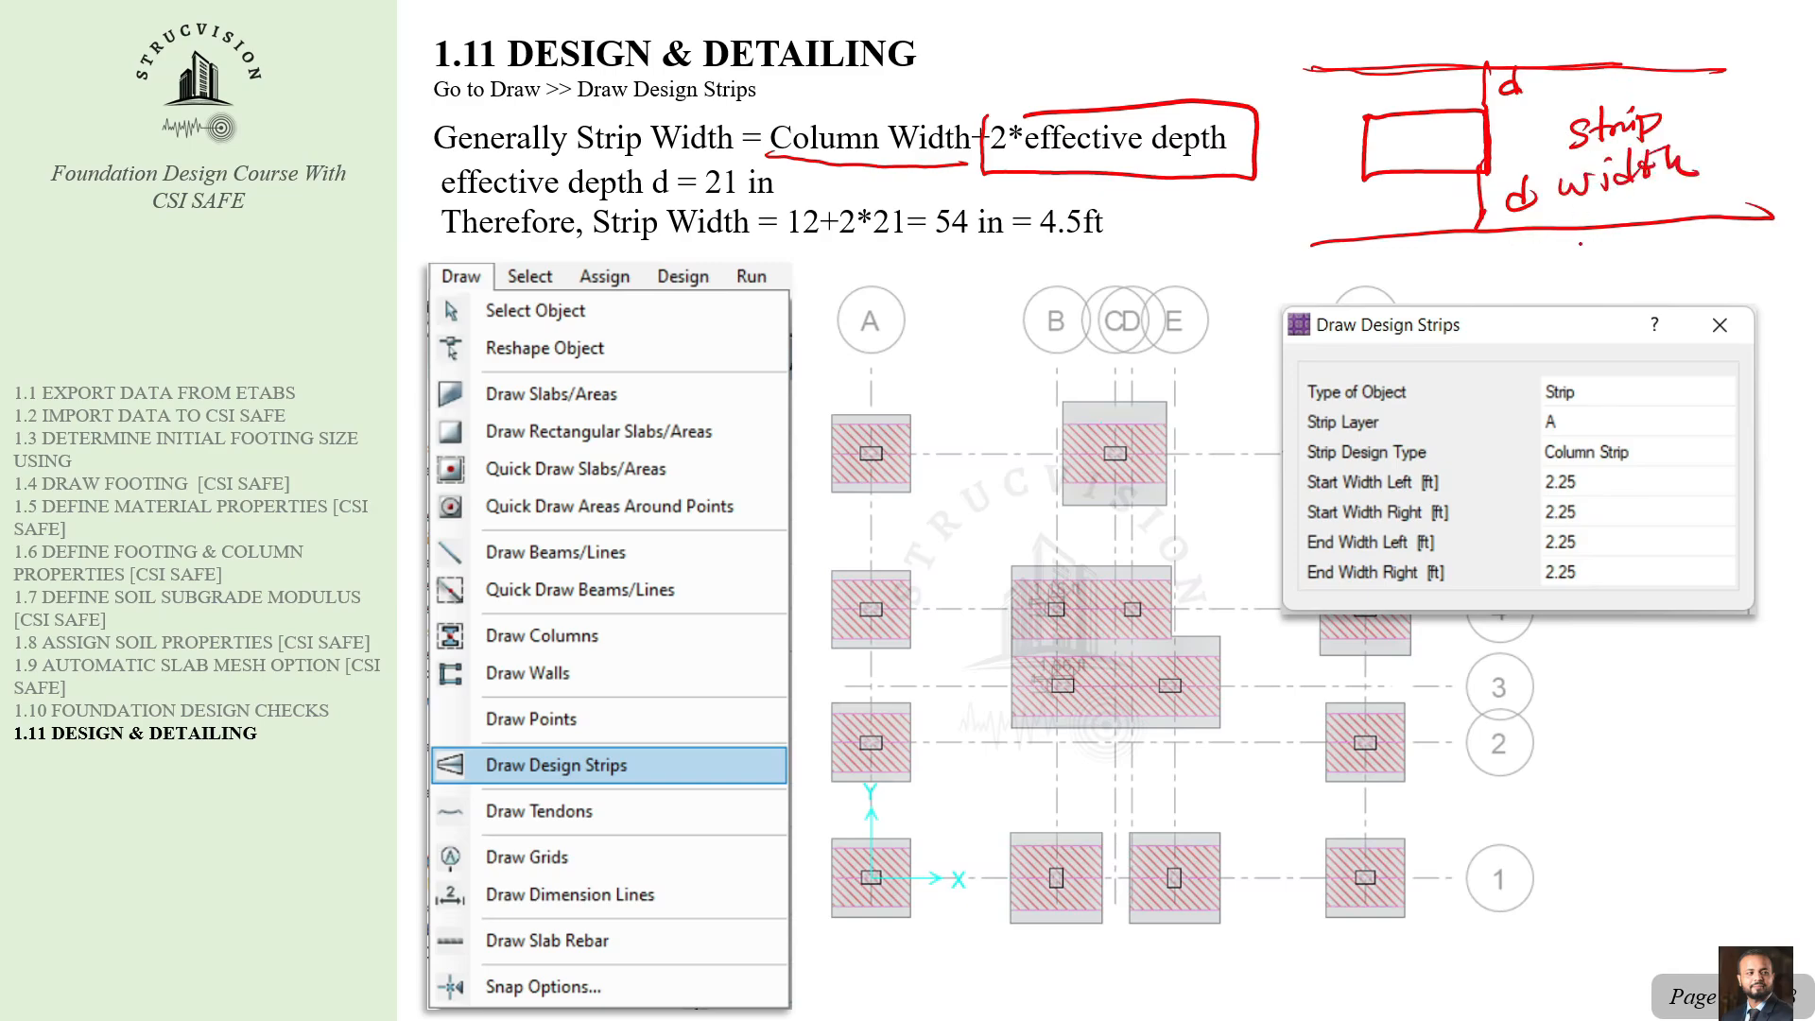